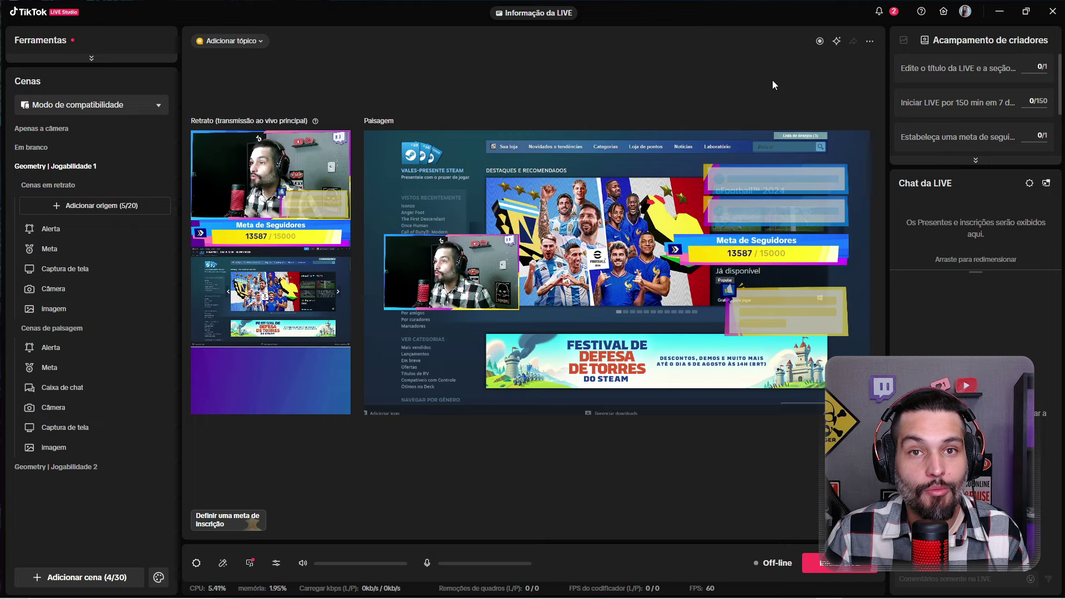
# Open the account's LIVE access status and review the requirements for obtaining 14-day access and obtaining and keeping 180-day access
pyautogui.click(970, 11)
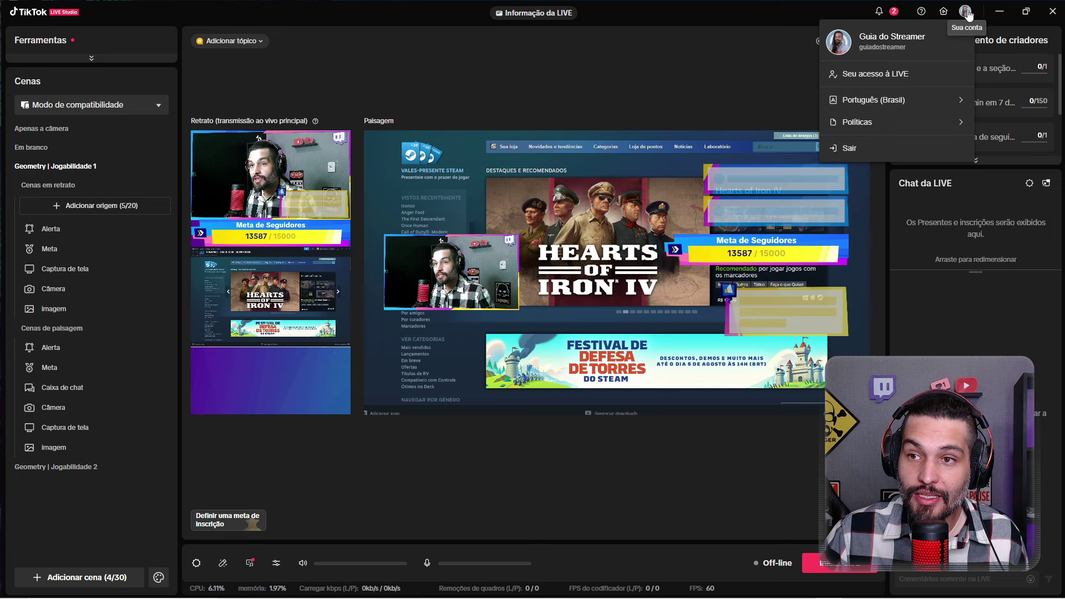
pyautogui.click(901, 76)
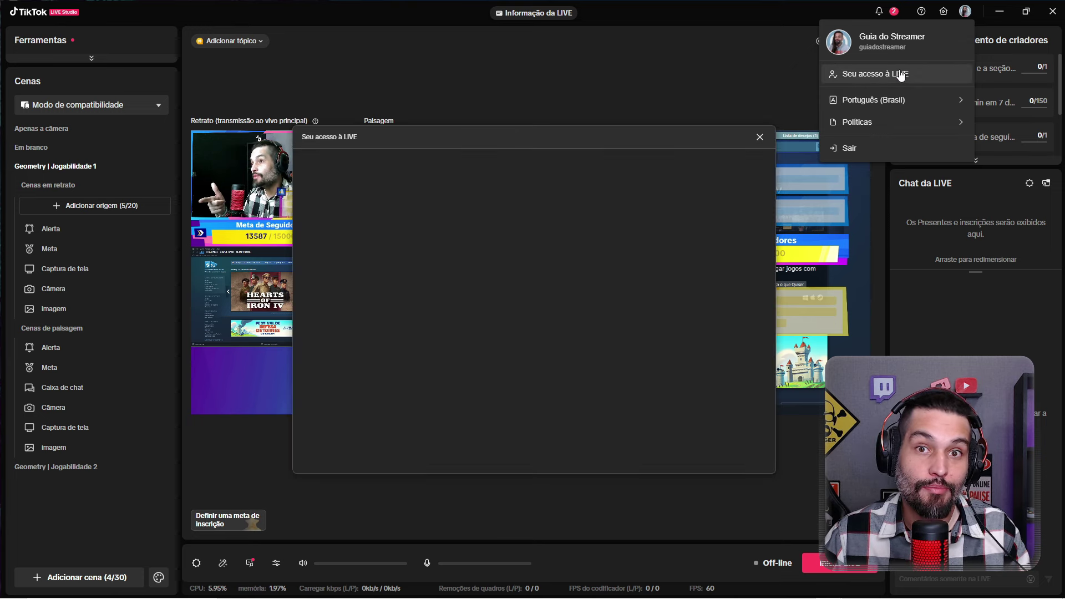
pyautogui.click(402, 253)
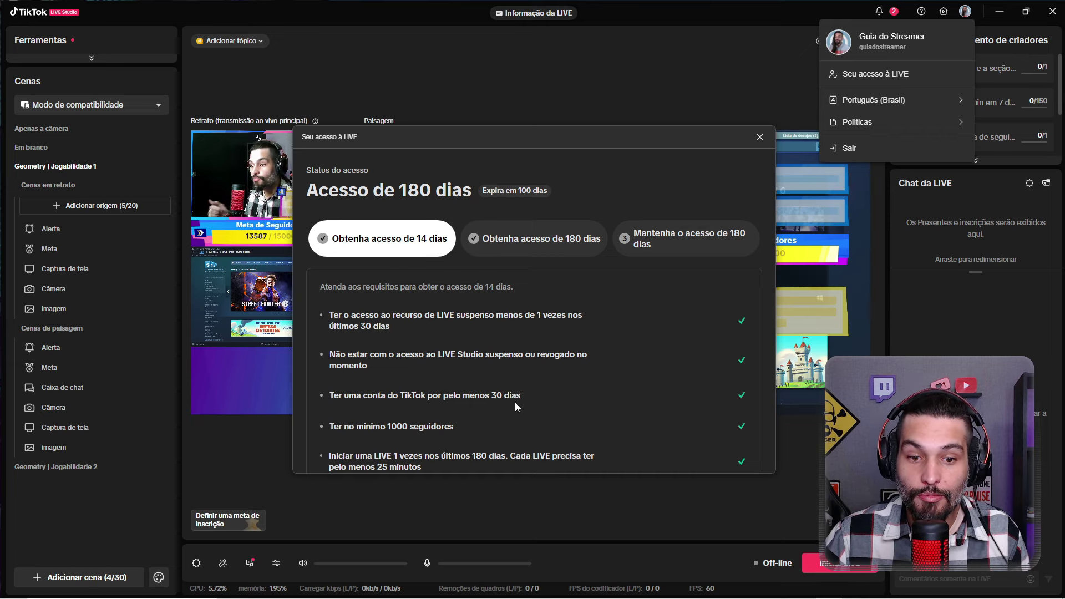
pyautogui.scroll(-1, 465, 409)
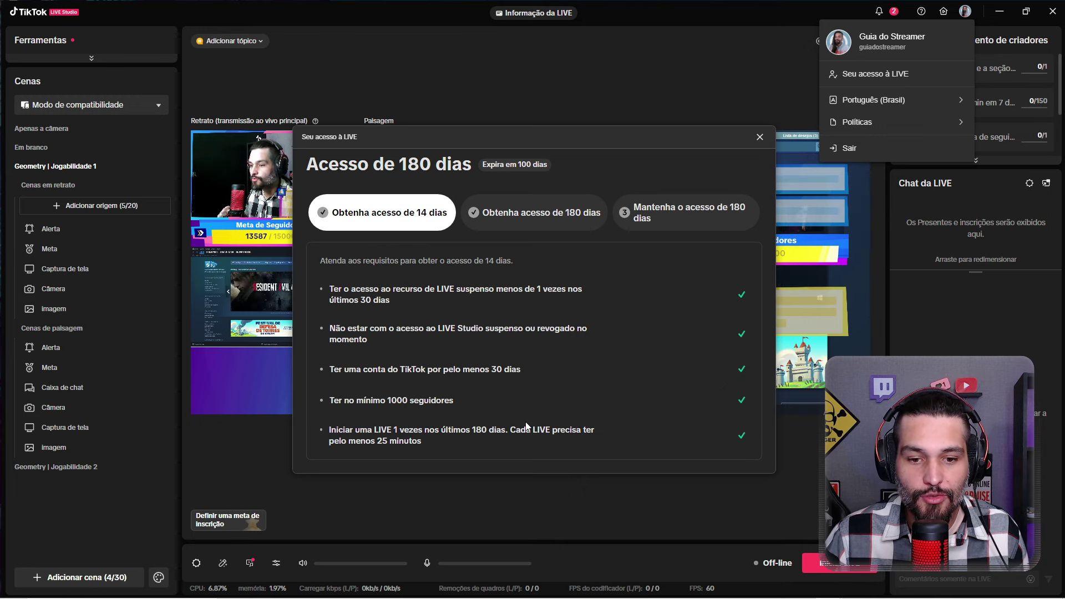
pyautogui.click(557, 212)
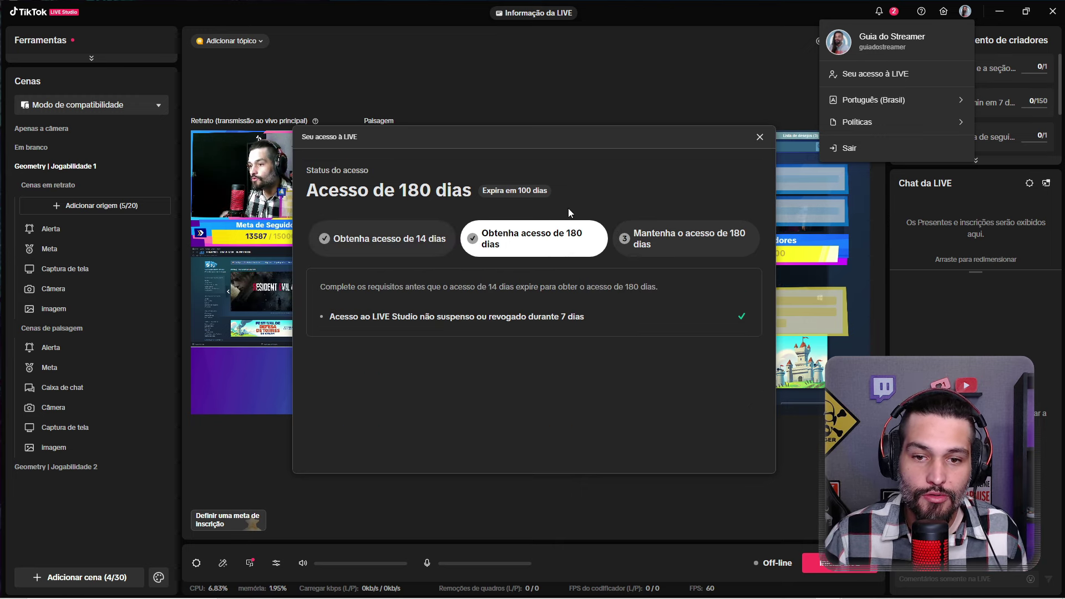
pyautogui.click(672, 244)
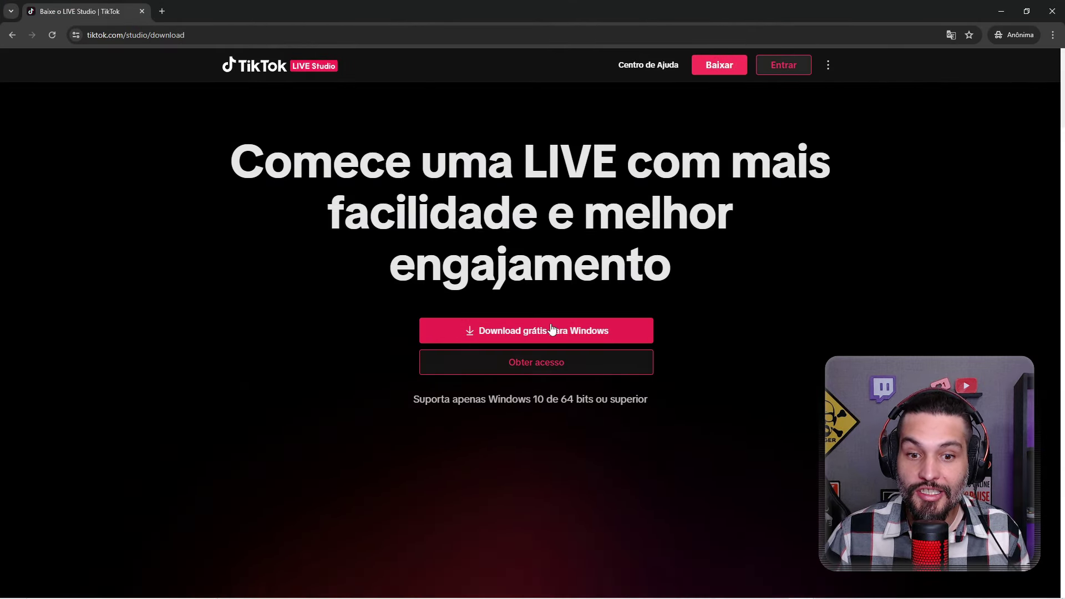
# Switch to the browser, request access on the TikTok LIVE Studio download page, view the sign-in options and dismiss them
pyautogui.click(574, 363)
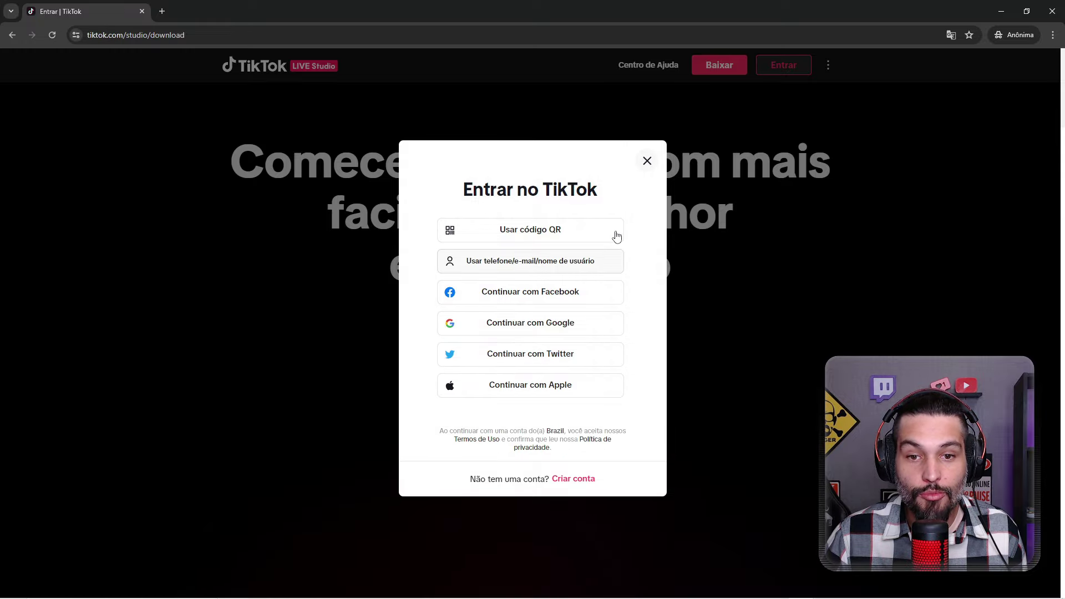
pyautogui.click(647, 167)
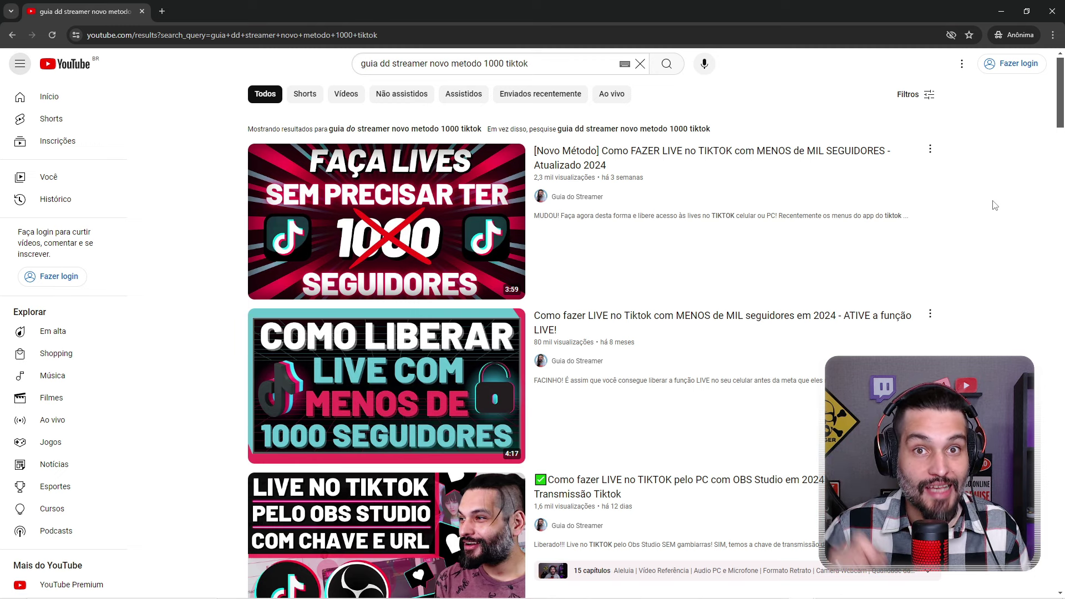
pyautogui.moveTo(580, 363)
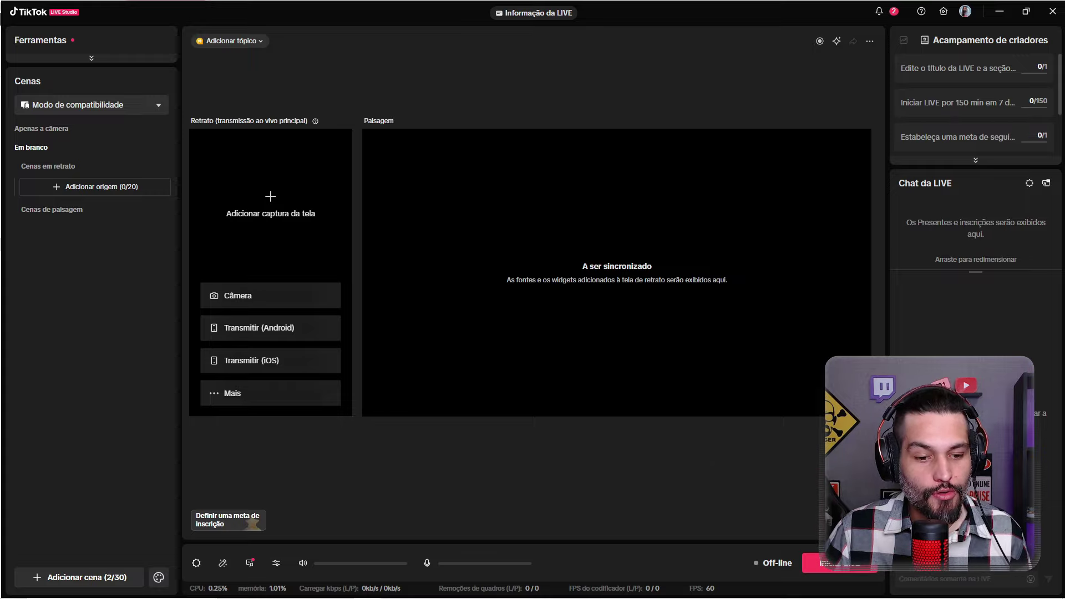
# Add the Microfone (HyperX Quadcast) device as a microphone with noise suppression enabled
pyautogui.click(275, 564)
pyautogui.click(244, 322)
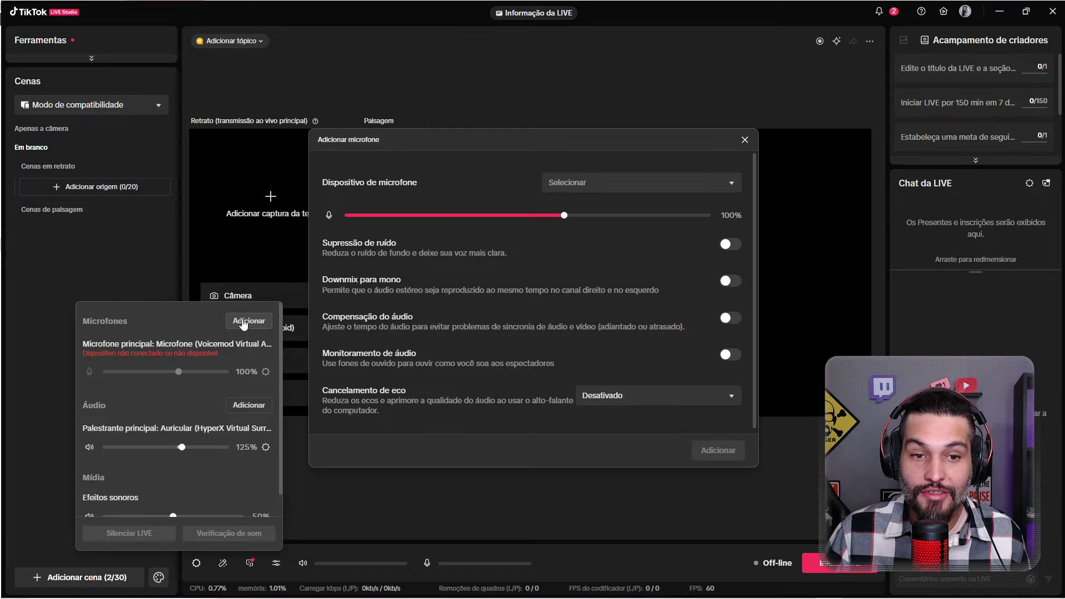
pyautogui.click(609, 184)
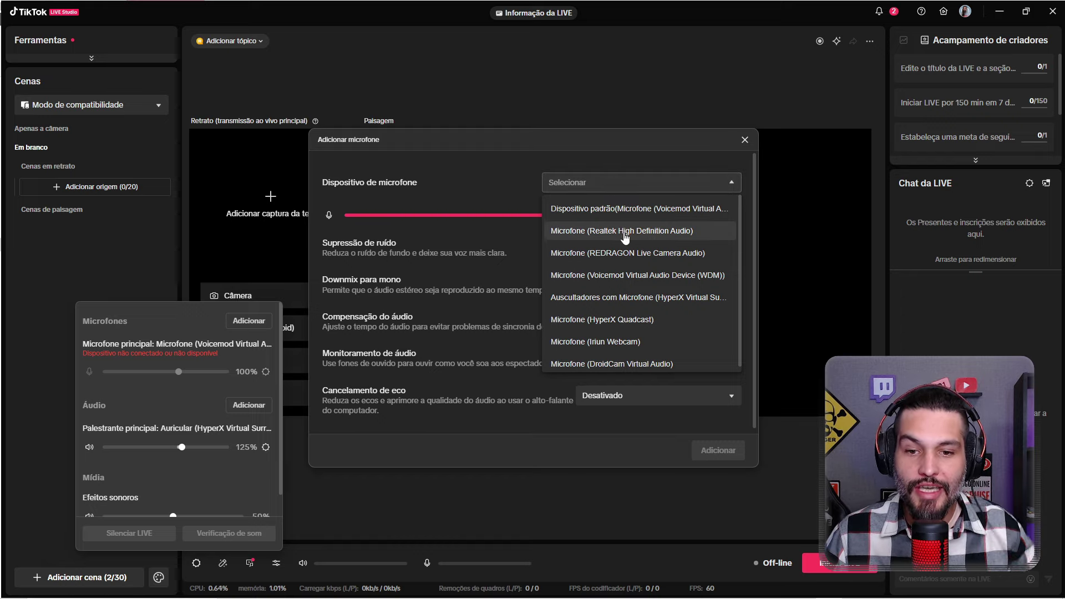
pyautogui.click(629, 320)
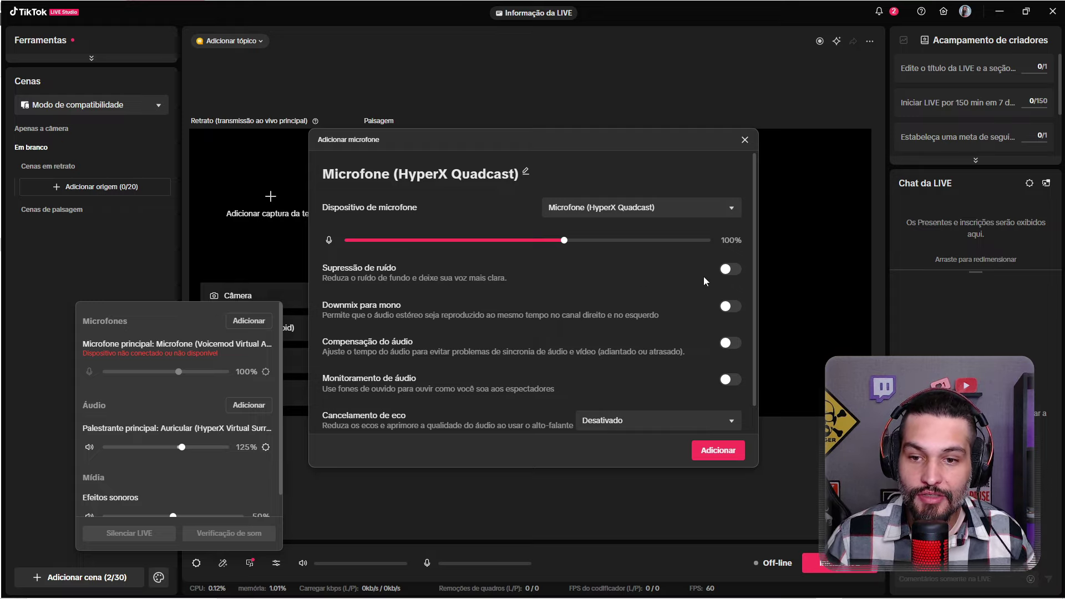
pyautogui.click(728, 269)
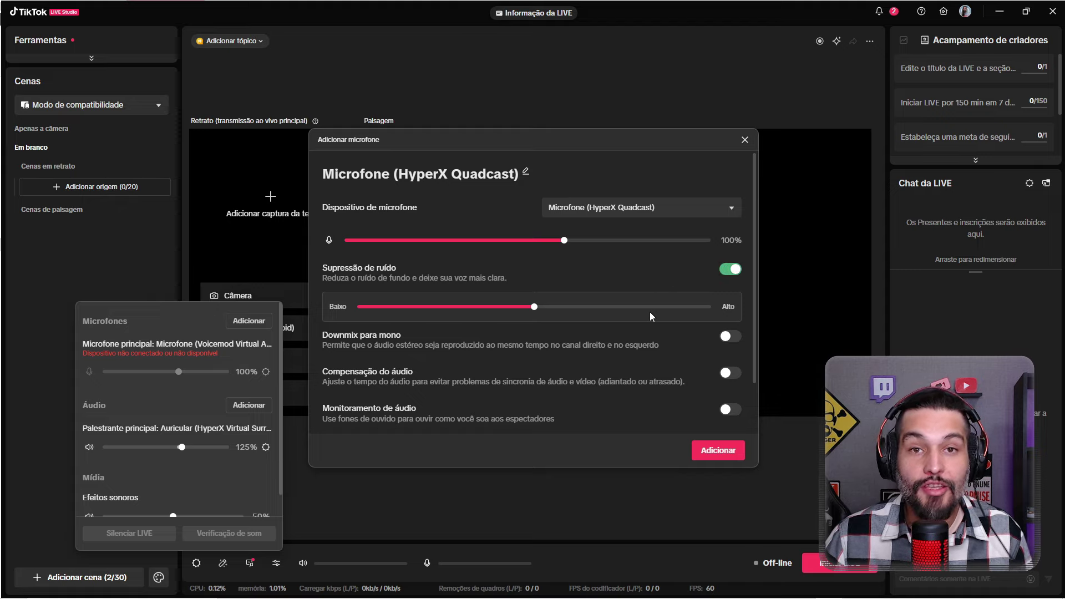
pyautogui.scroll(-2, 653, 321)
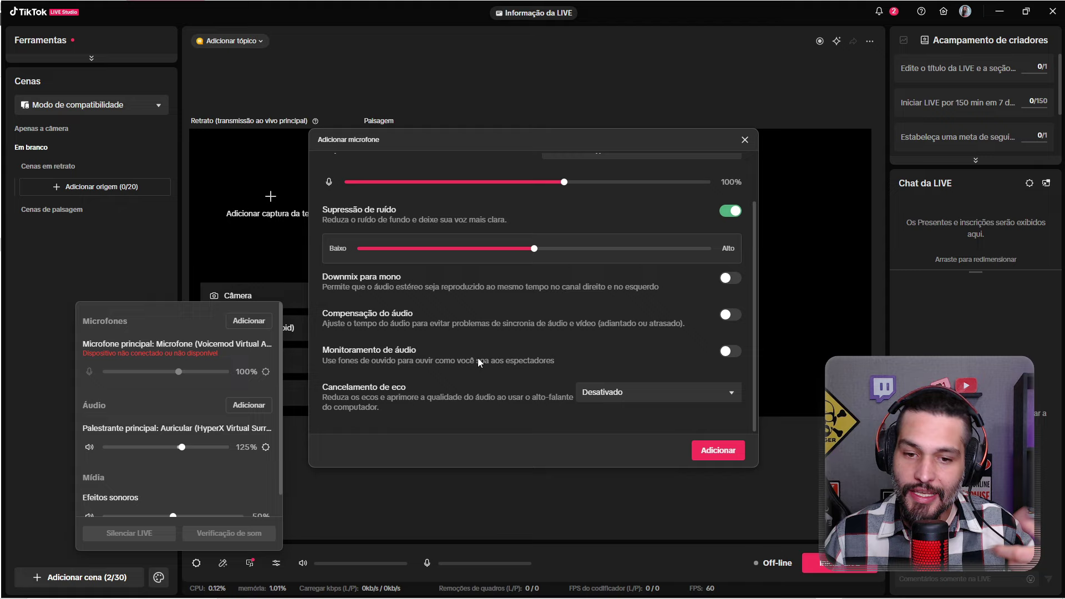
pyautogui.scroll(2, 583, 358)
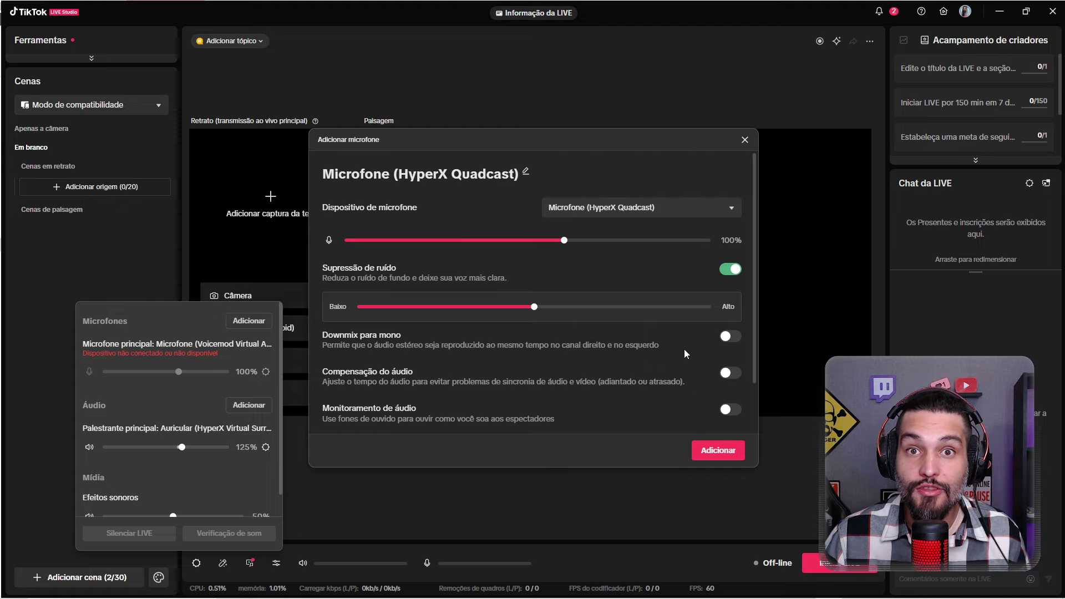
pyautogui.click(722, 450)
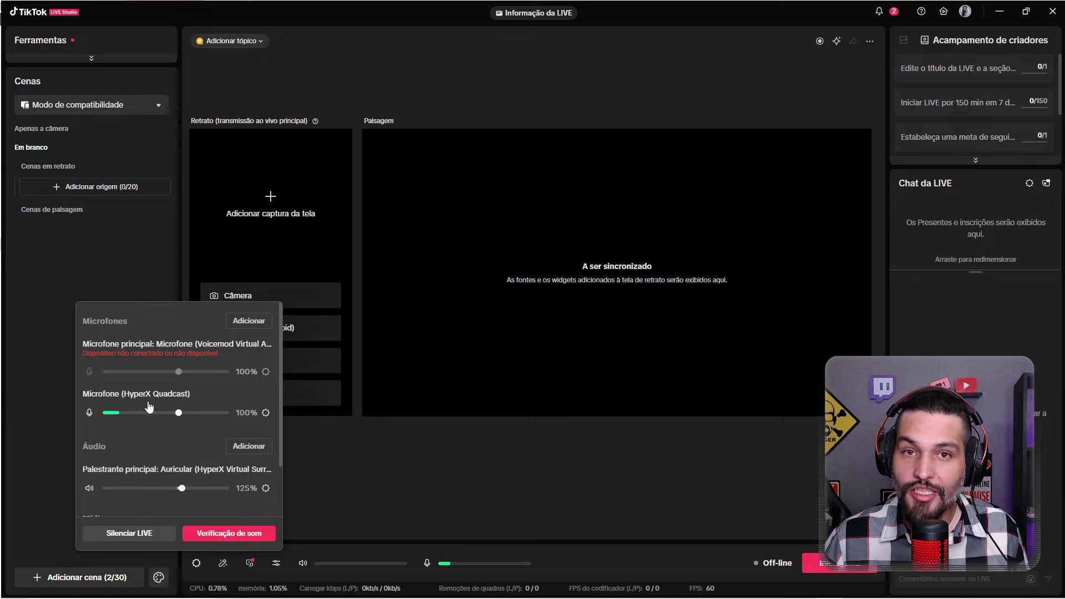
# Delete the Voicemod main microphone and save the main speaker with the default HyperX headset device as its audio source
pyautogui.click(266, 372)
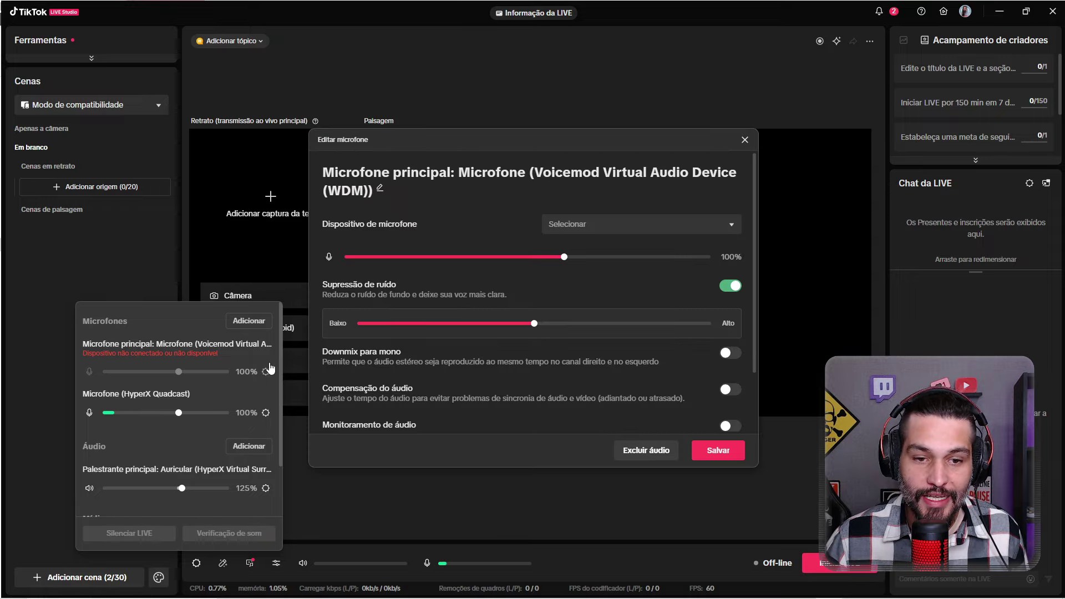
pyautogui.click(668, 450)
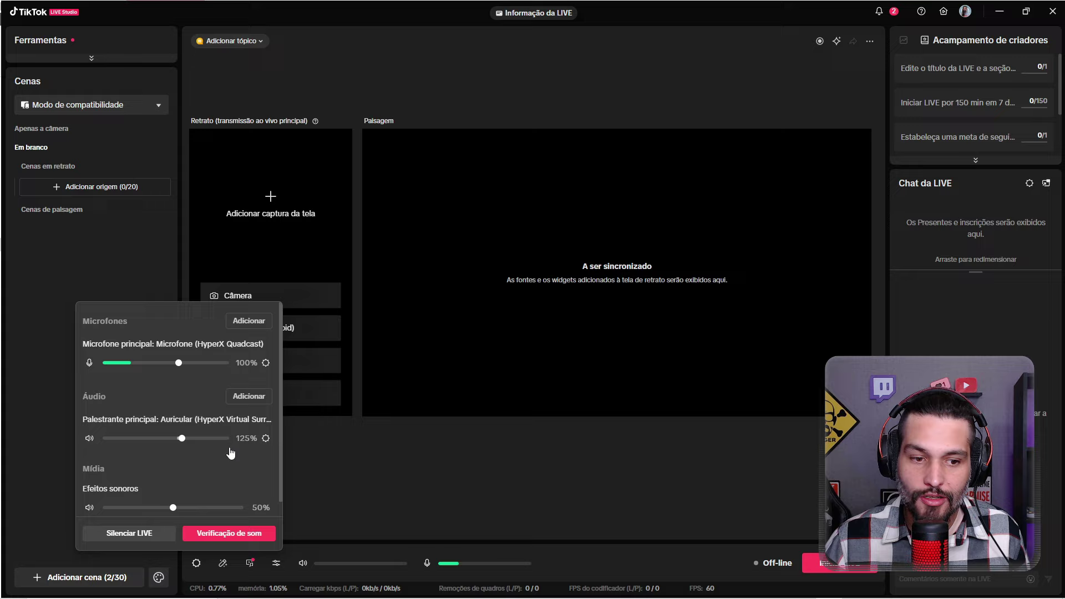
pyautogui.click(266, 438)
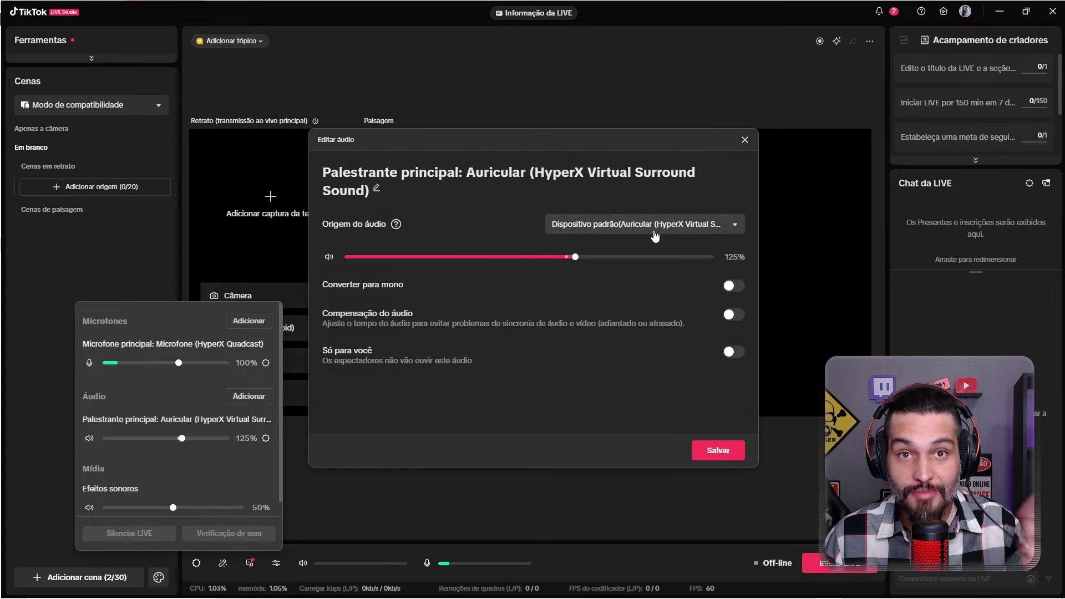
pyautogui.click(695, 229)
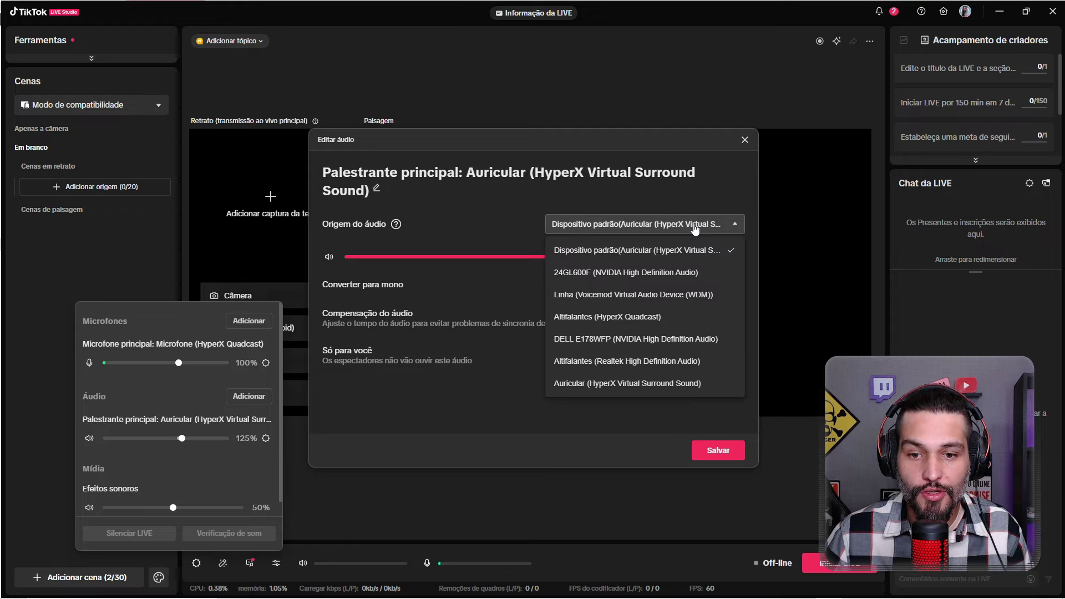
pyautogui.click(686, 250)
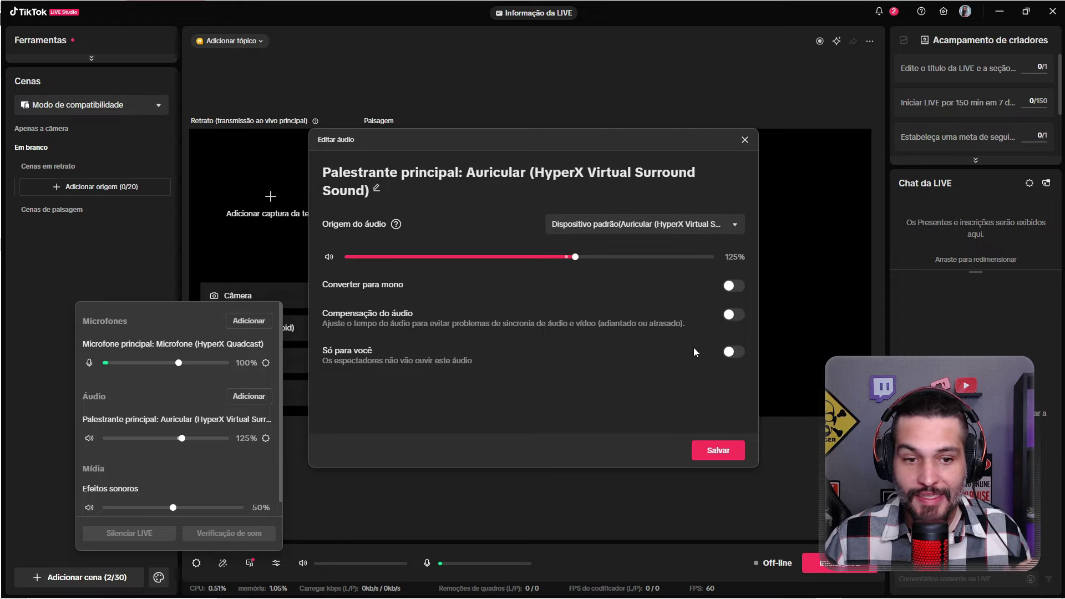
pyautogui.click(717, 451)
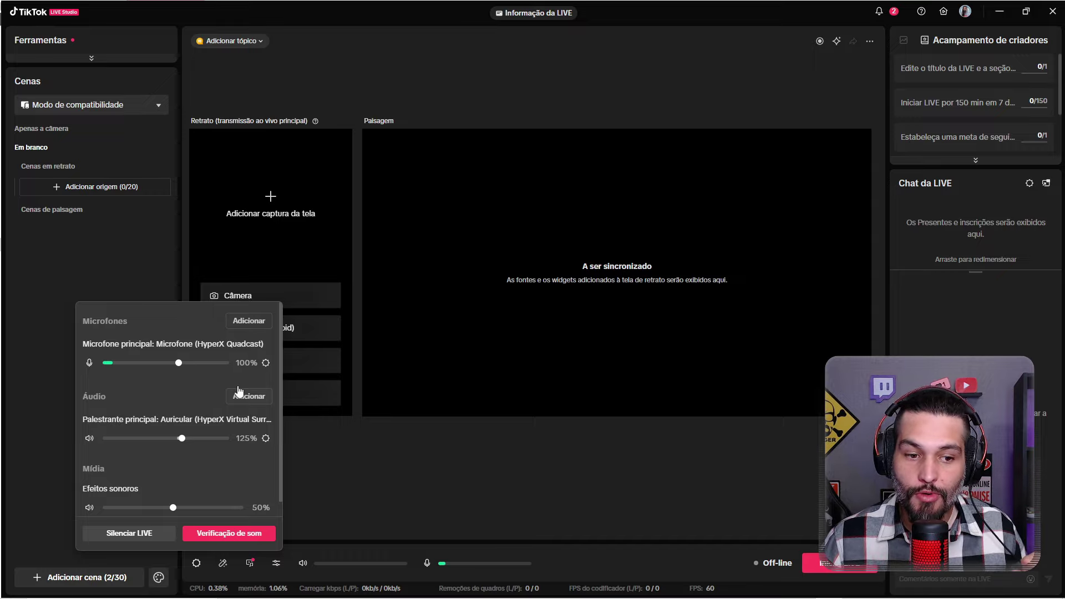
pyautogui.click(441, 469)
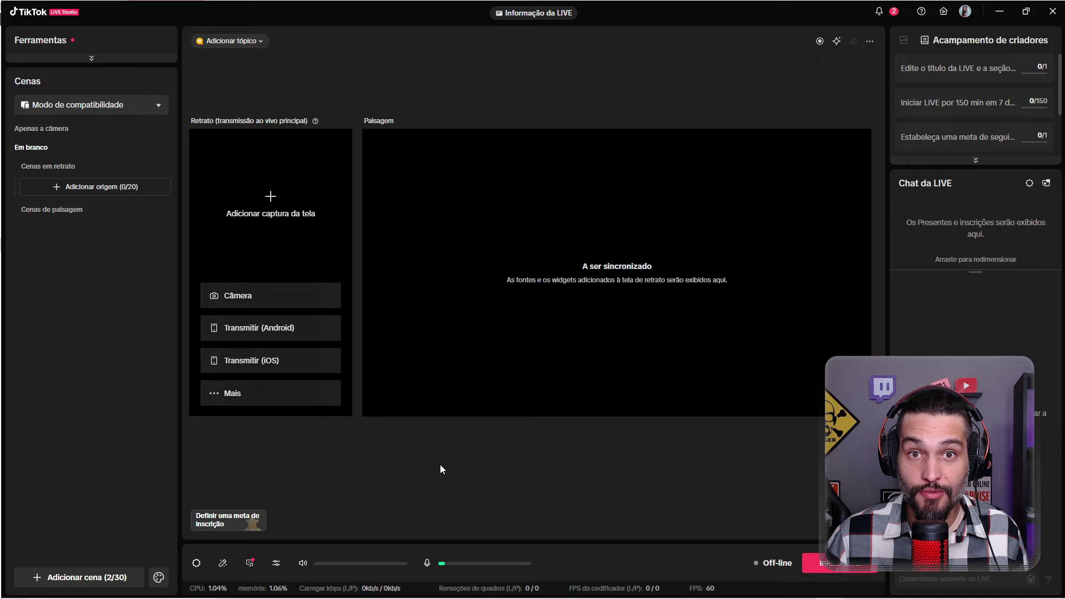
# Run the automatic performance test for LIVE quality and apply the suggested Prioridade de qualidade profile
pyautogui.click(196, 564)
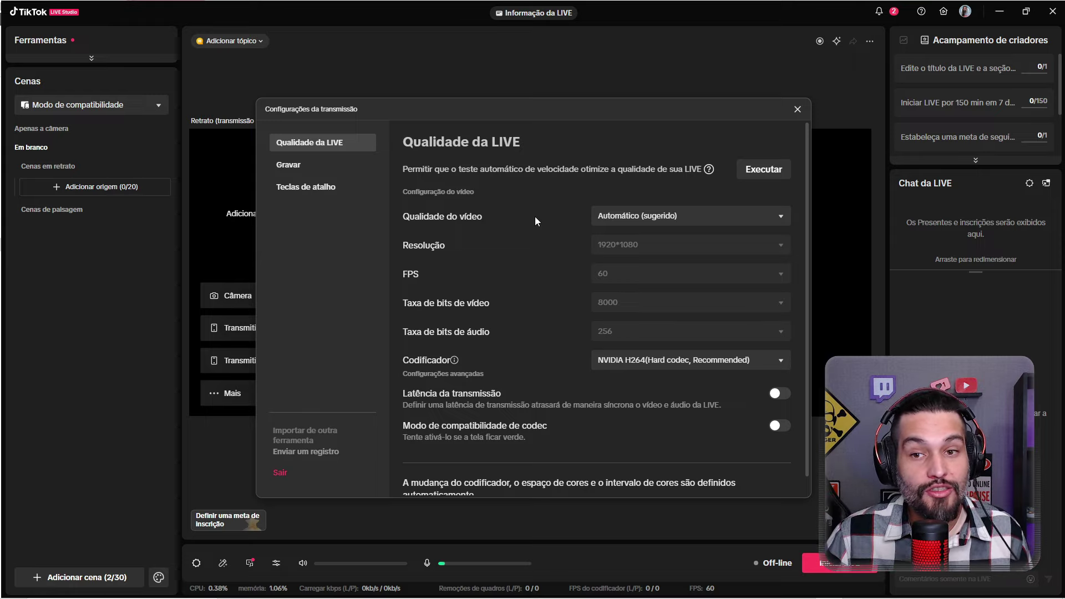
pyautogui.click(763, 170)
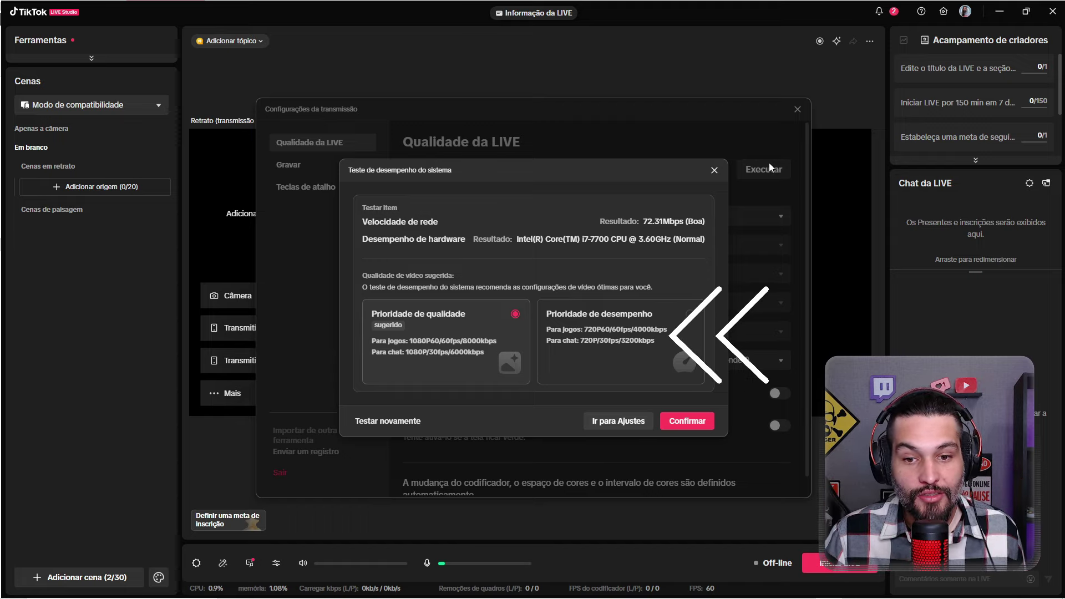
pyautogui.click(627, 329)
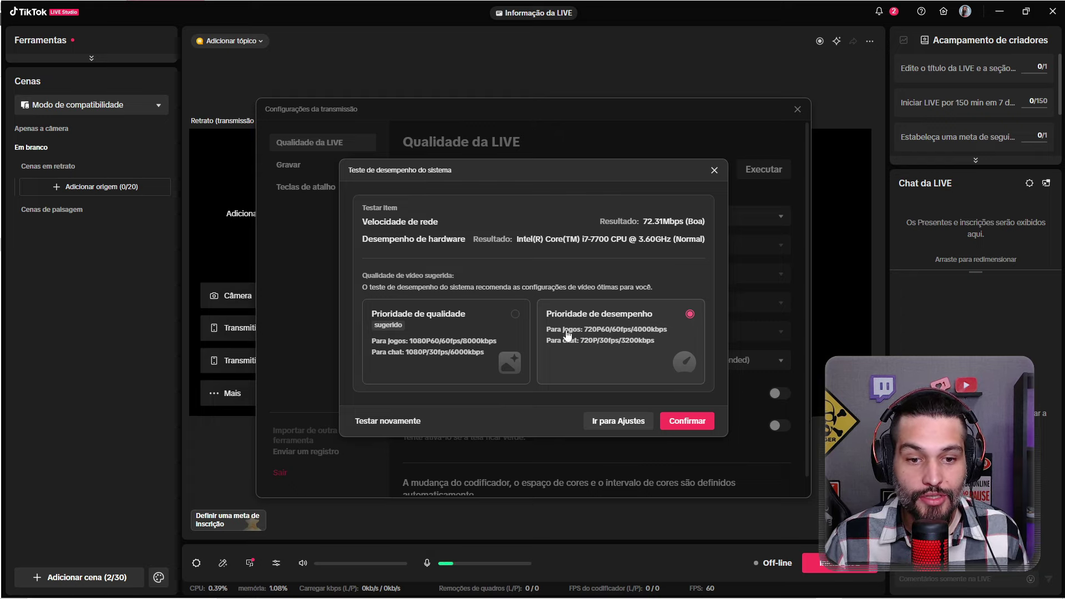
pyautogui.click(448, 341)
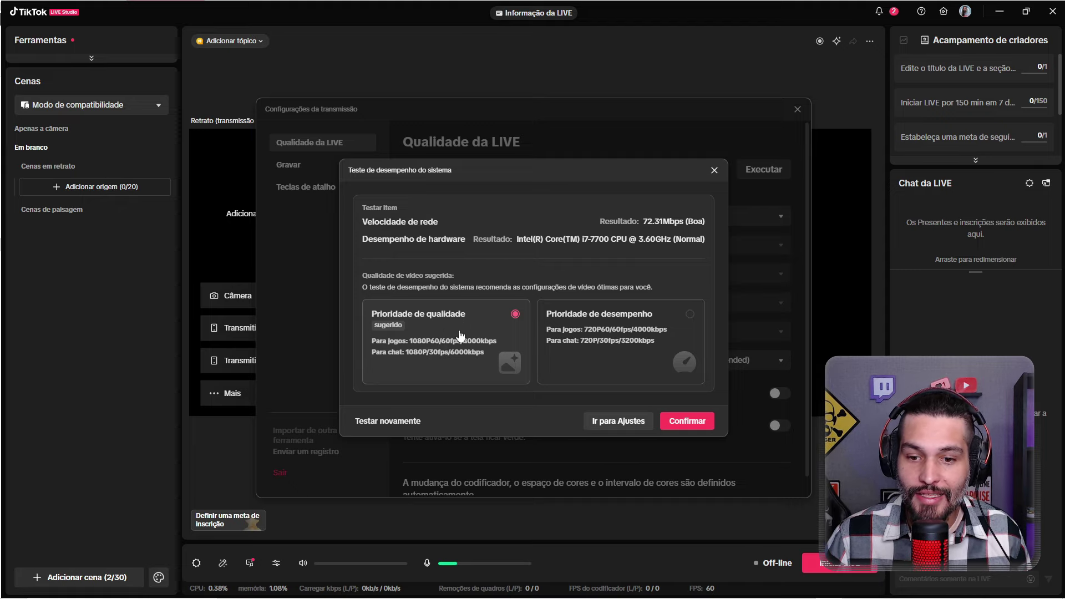
pyautogui.click(686, 423)
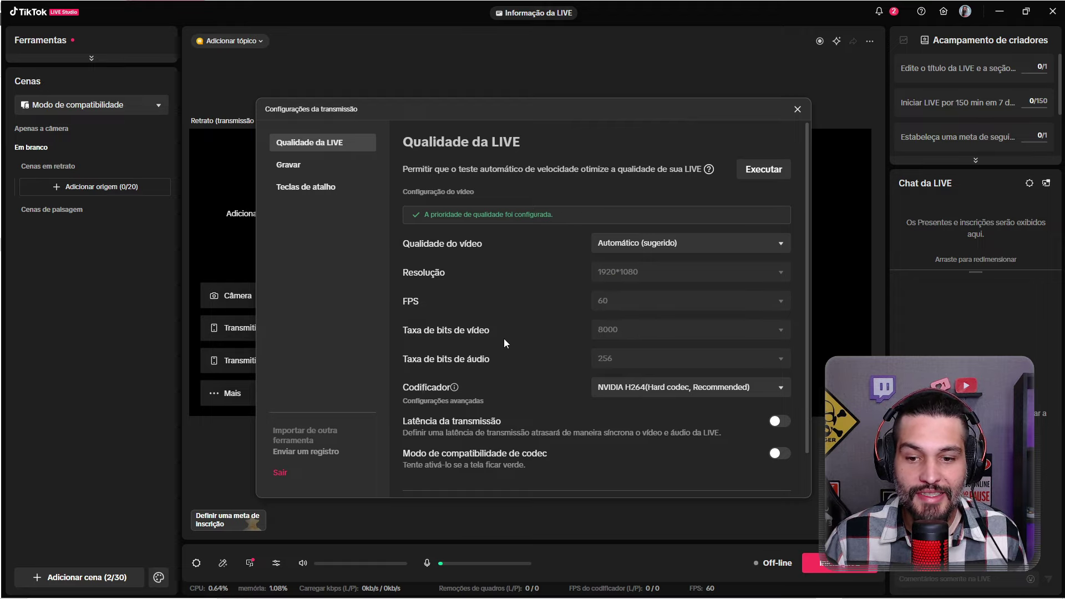
# Review the available video encoders and the recording path and format, and close the broadcast settings
pyautogui.scroll(-2, 503, 339)
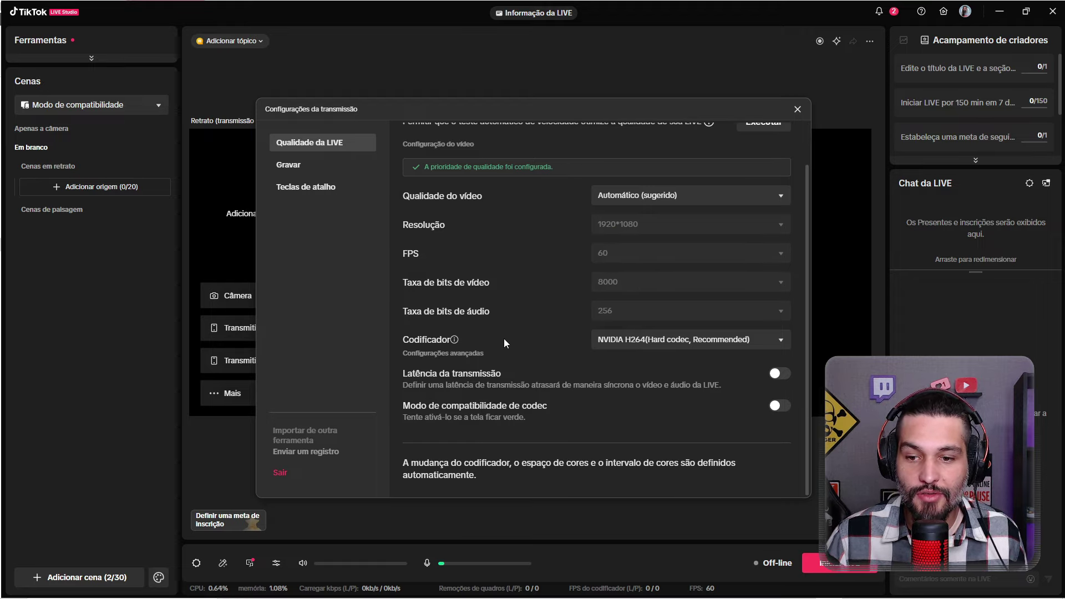
pyautogui.click(666, 347)
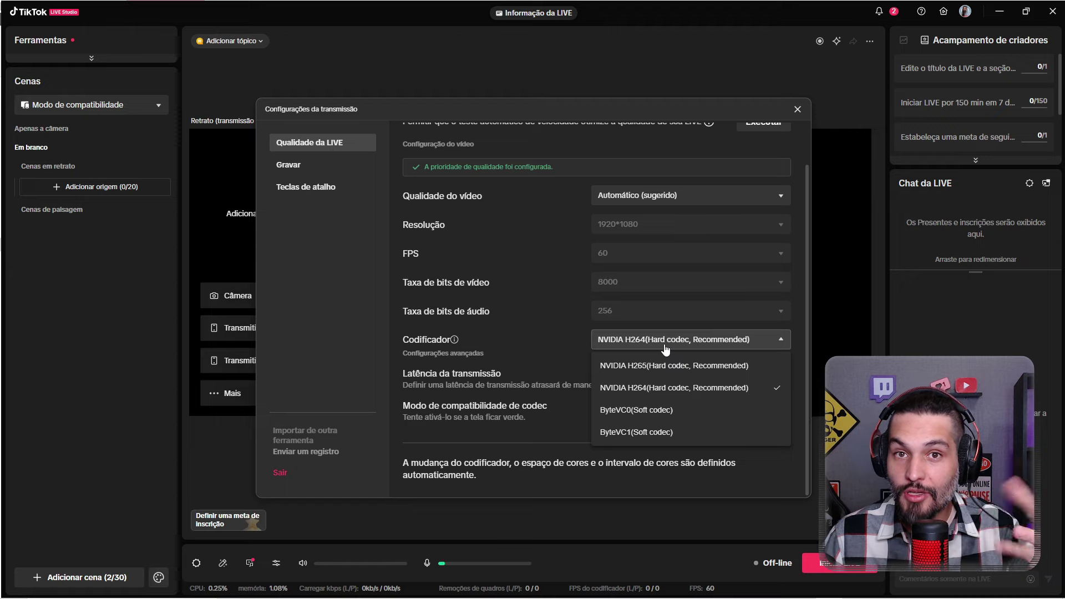
pyautogui.scroll(2, 512, 331)
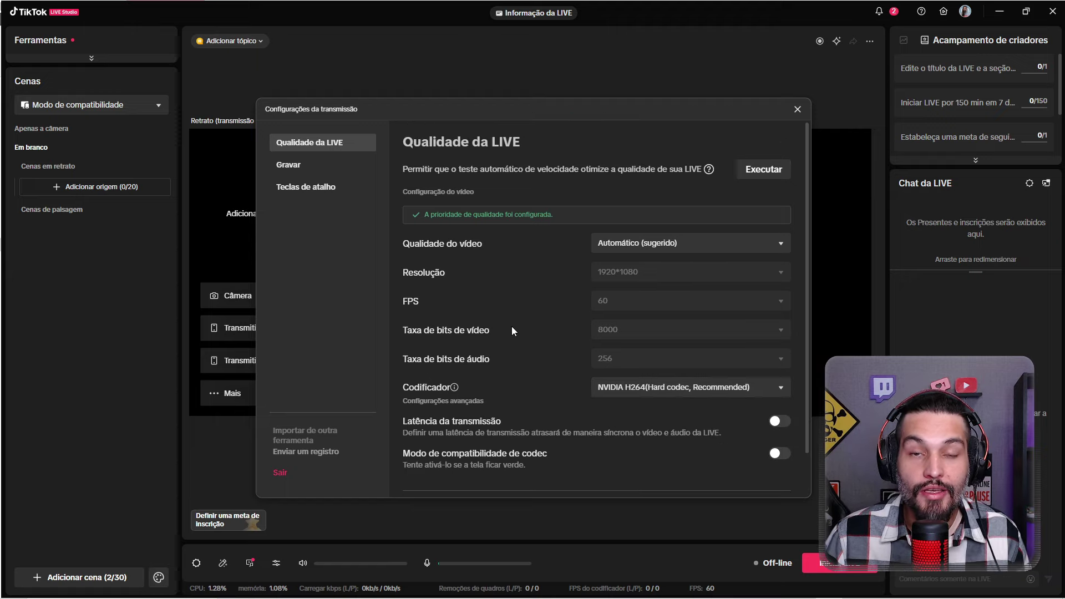
pyautogui.click(302, 166)
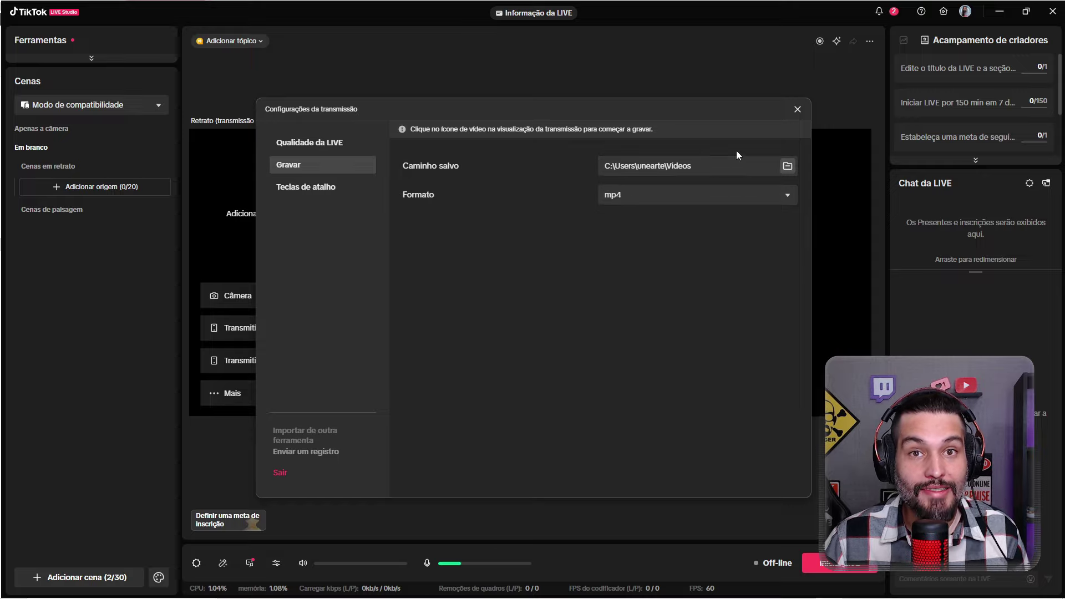
pyautogui.click(797, 109)
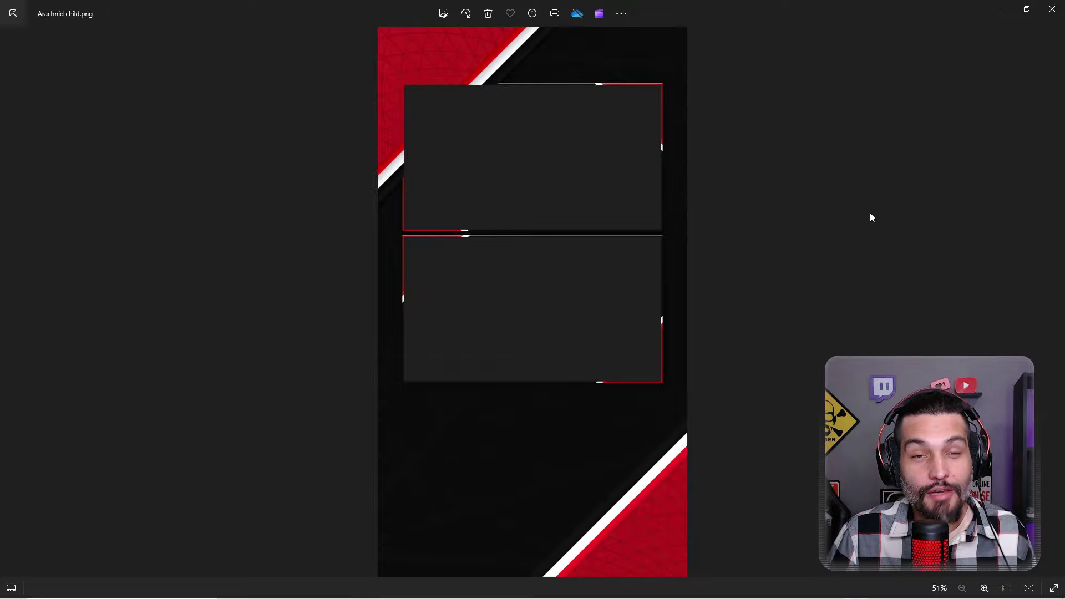
# Browse the vertical overlay images in the image viewer, going from Arachnid child.png through Cake pop.png to Glass Neon.png
pyautogui.press('Right')
pyautogui.press('Right')
pyautogui.press('Right')
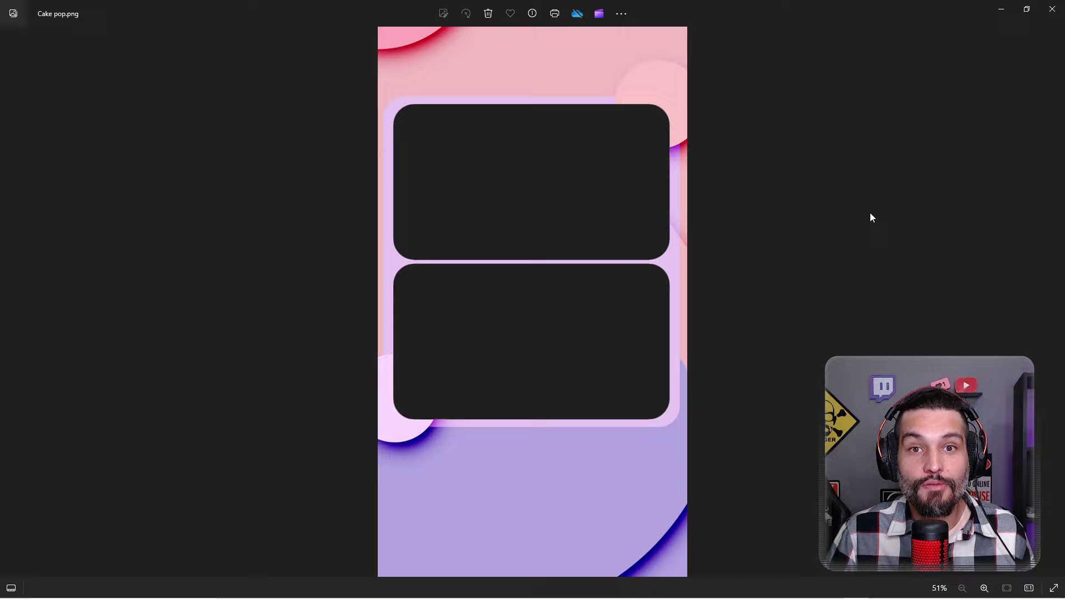
pyautogui.press('Right')
pyautogui.press('Right')
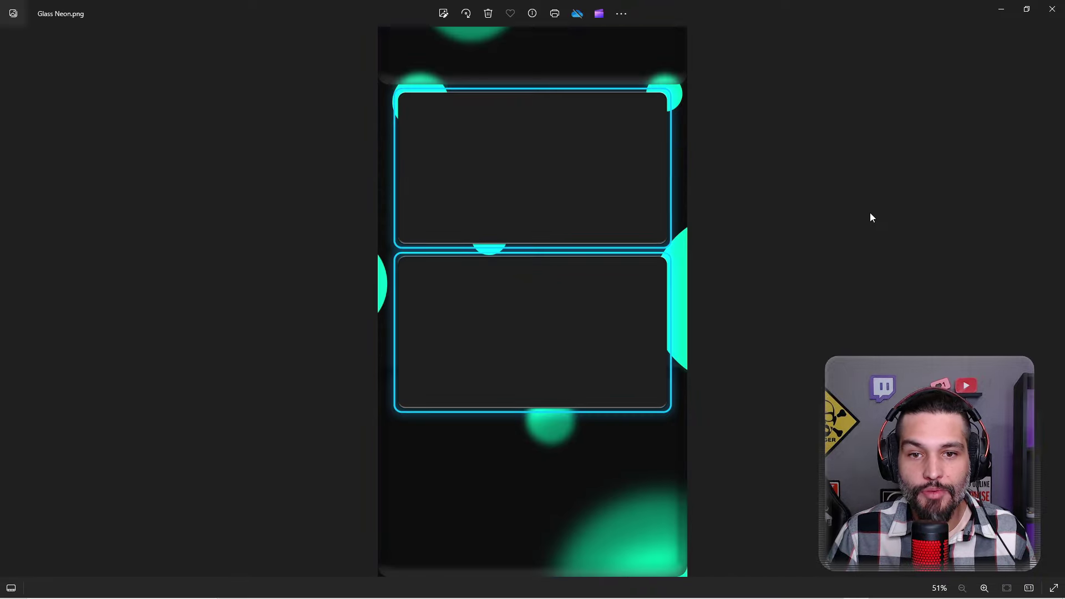
# Browse further vertical overlay images in the image viewer, from Glass Neon.png past Microchip.png and Perspective.png
pyautogui.press('Right')
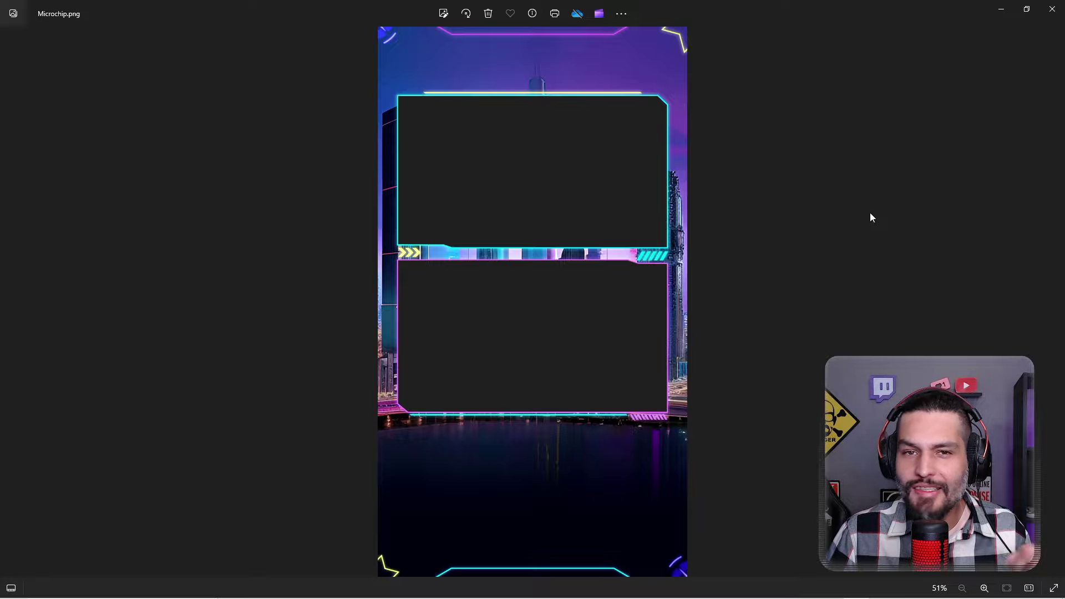
pyautogui.press('Right')
pyautogui.press('Right')
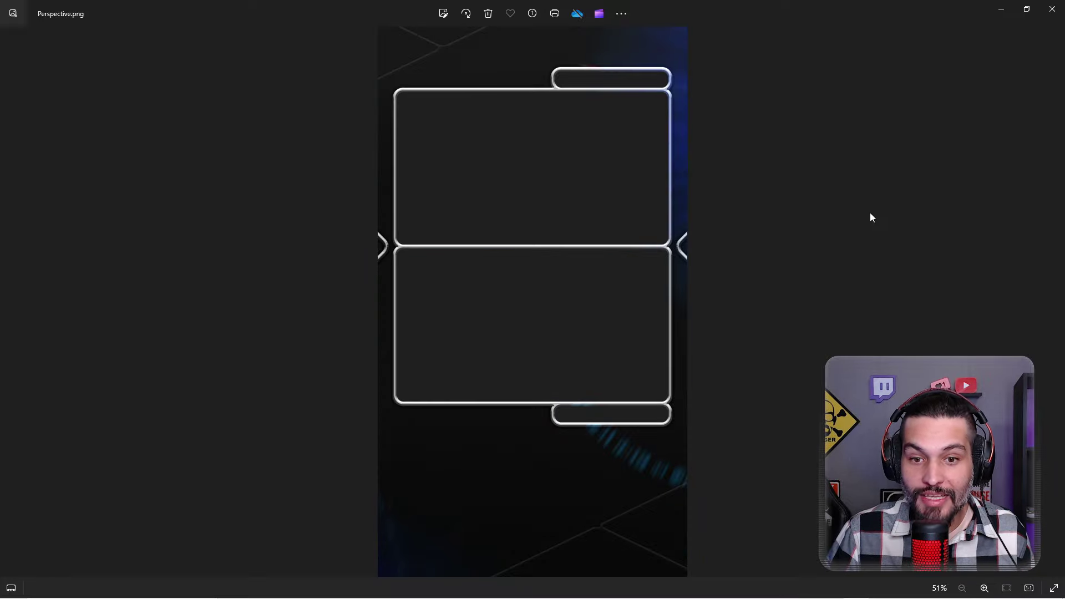
pyautogui.press('Right')
pyautogui.press('Right')
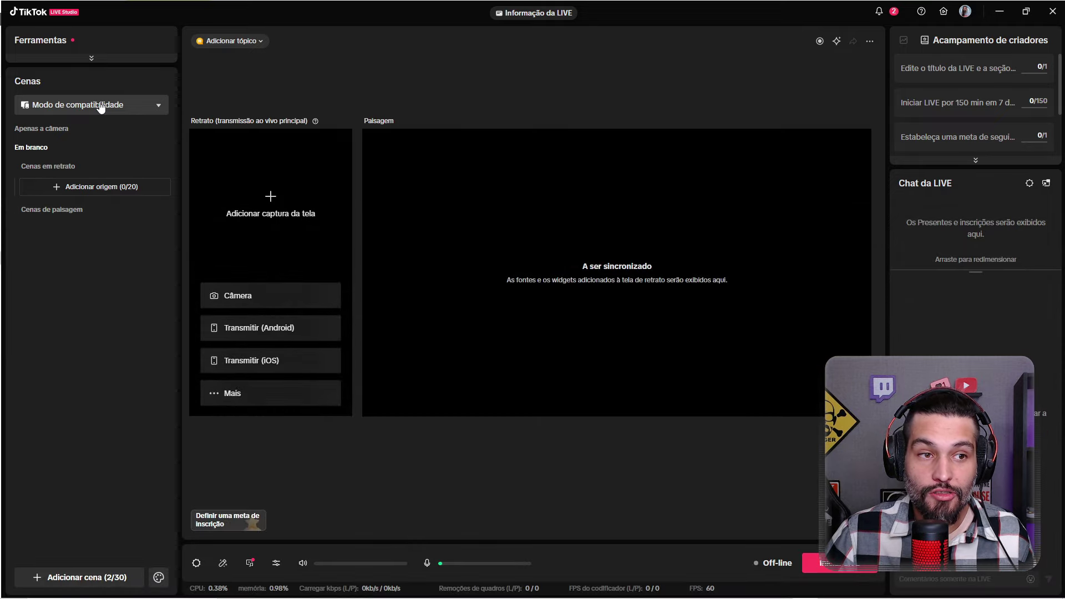
# Switch to LIVE Studio and view the scenes in Modo retrato and Modo paisagem, returning to Modo de compatibilidade
pyautogui.click(100, 107)
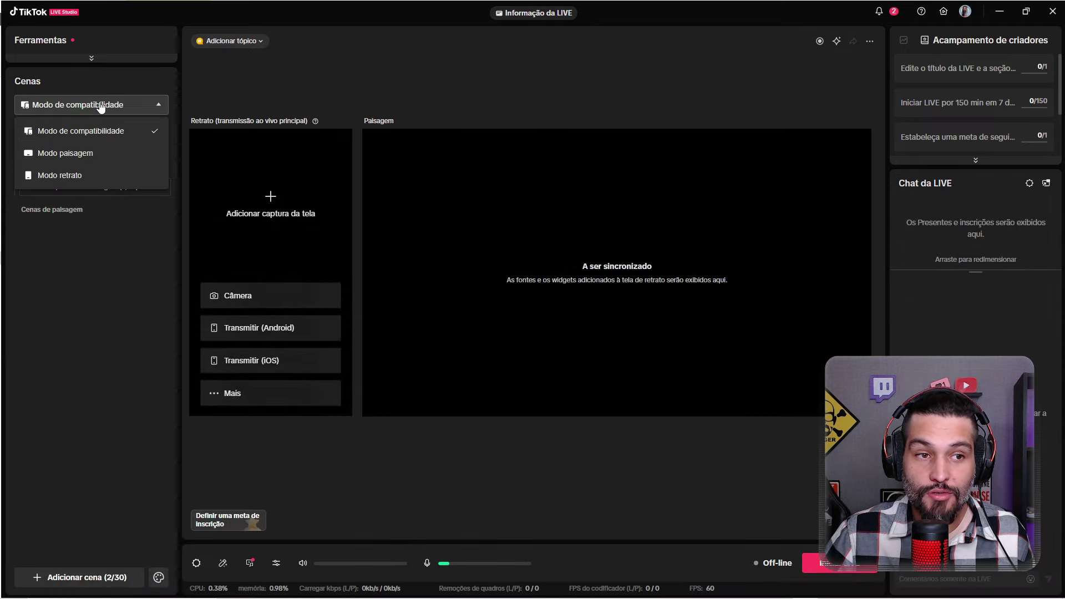
pyautogui.click(63, 176)
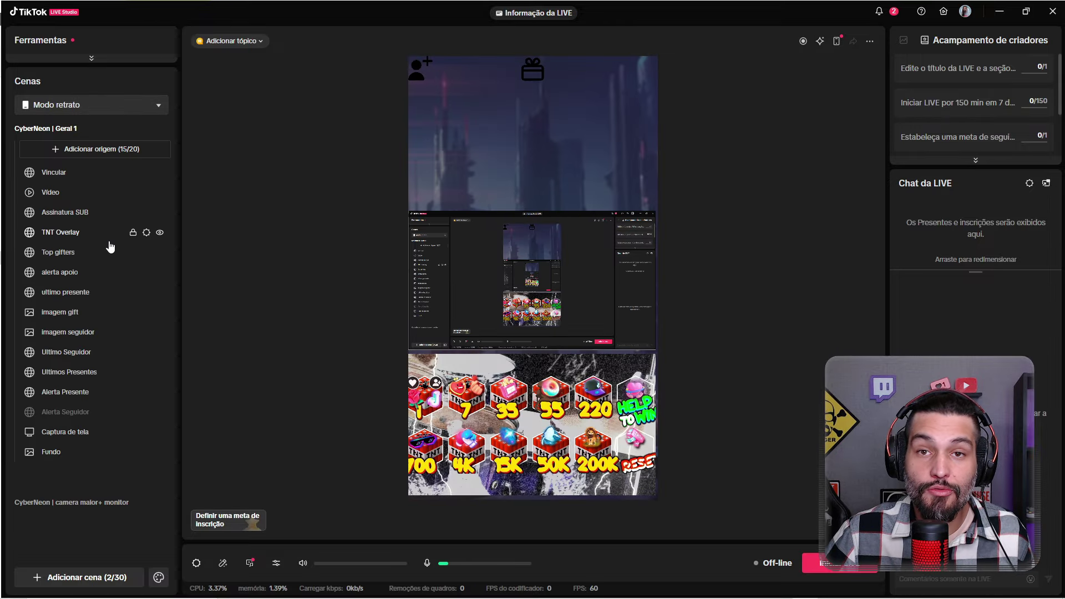
pyautogui.click(78, 106)
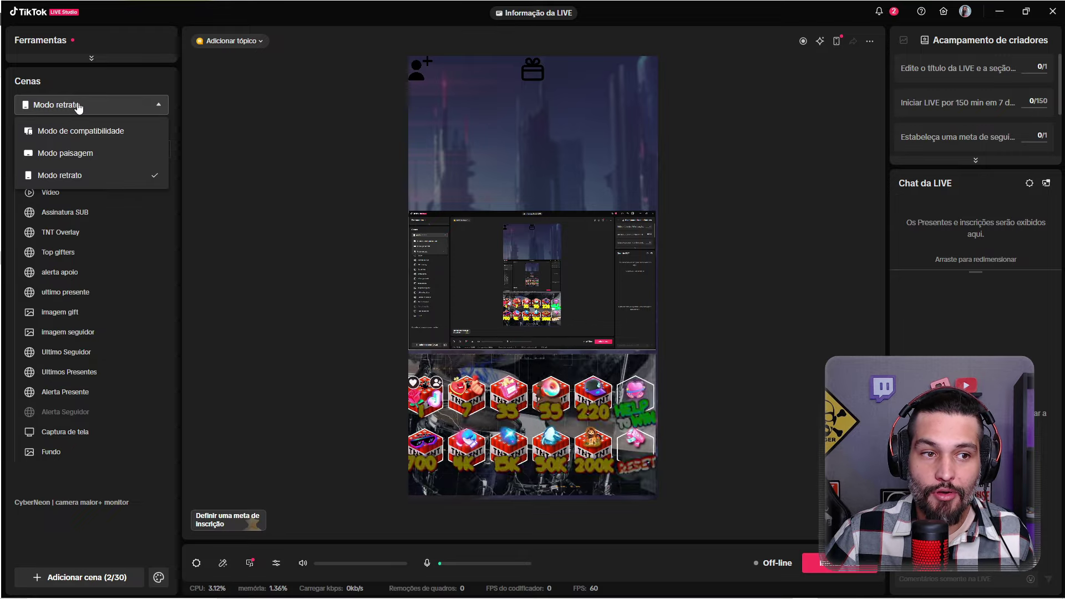
pyautogui.click(78, 152)
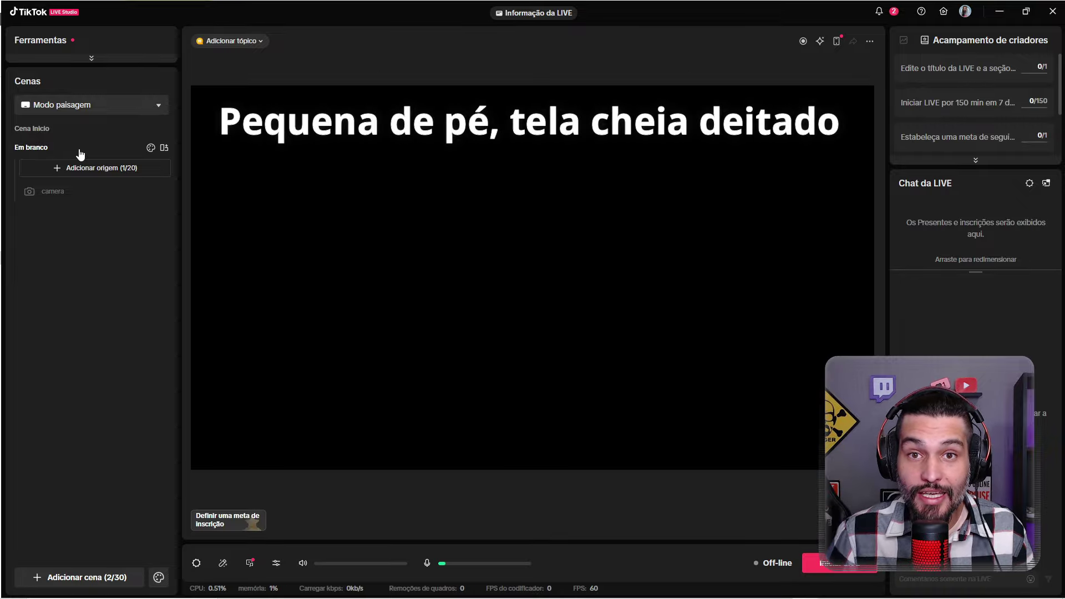
pyautogui.click(128, 108)
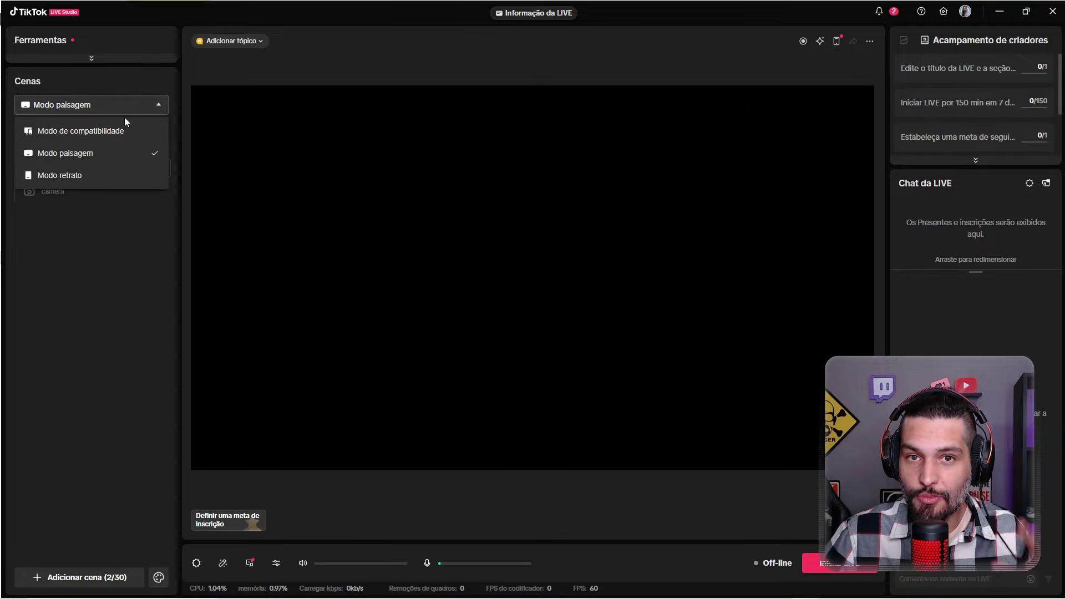
pyautogui.click(103, 132)
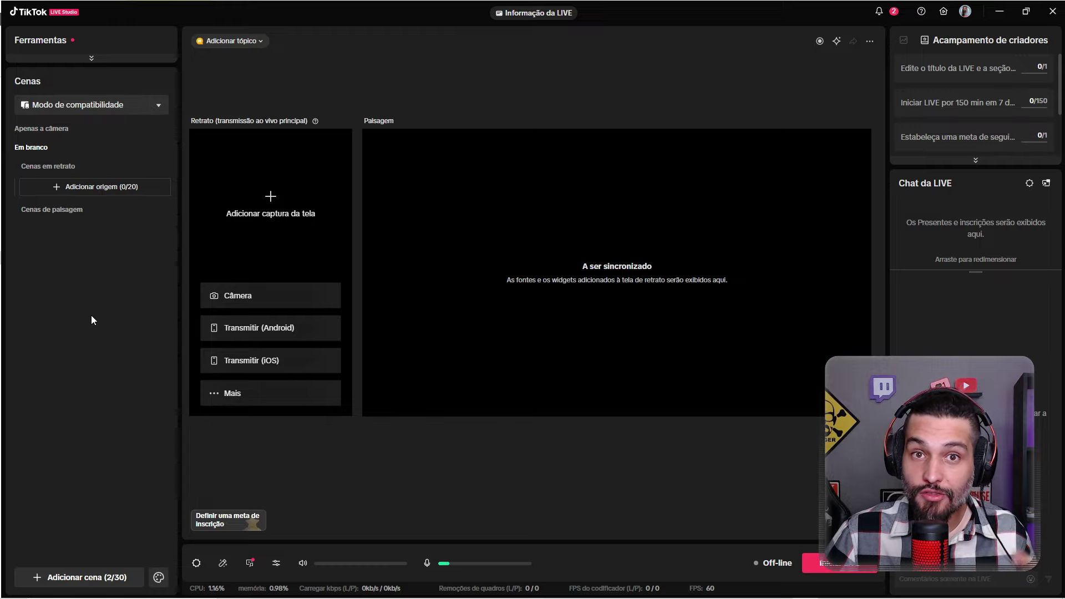
# Compare the Jogabilidade 1 and Jogabilidade 2 scene layouts and add the Geometry theme from the theme library
pyautogui.click(101, 579)
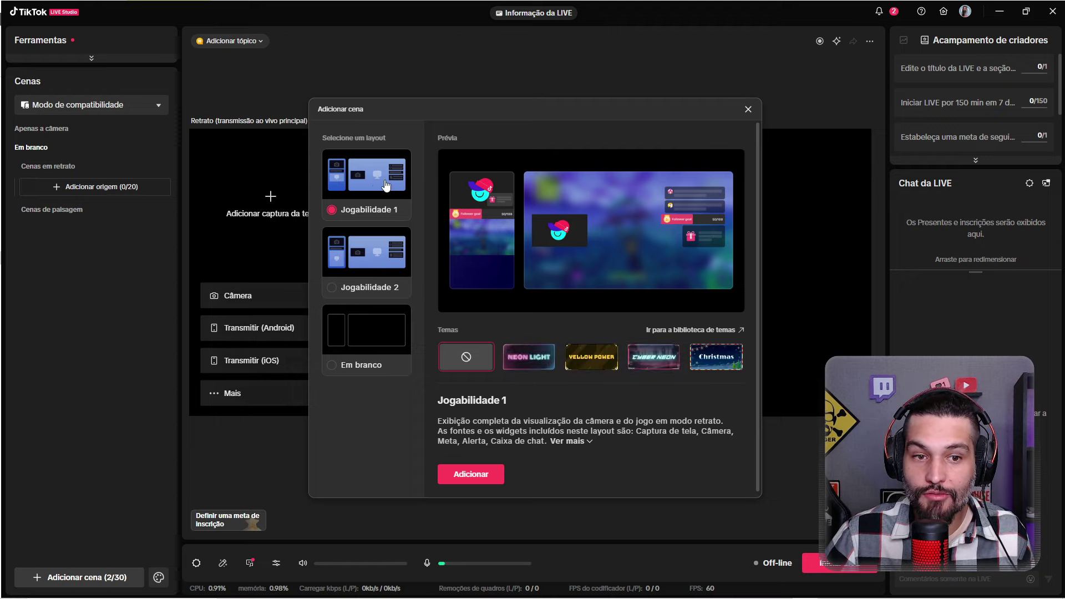
pyautogui.click(377, 276)
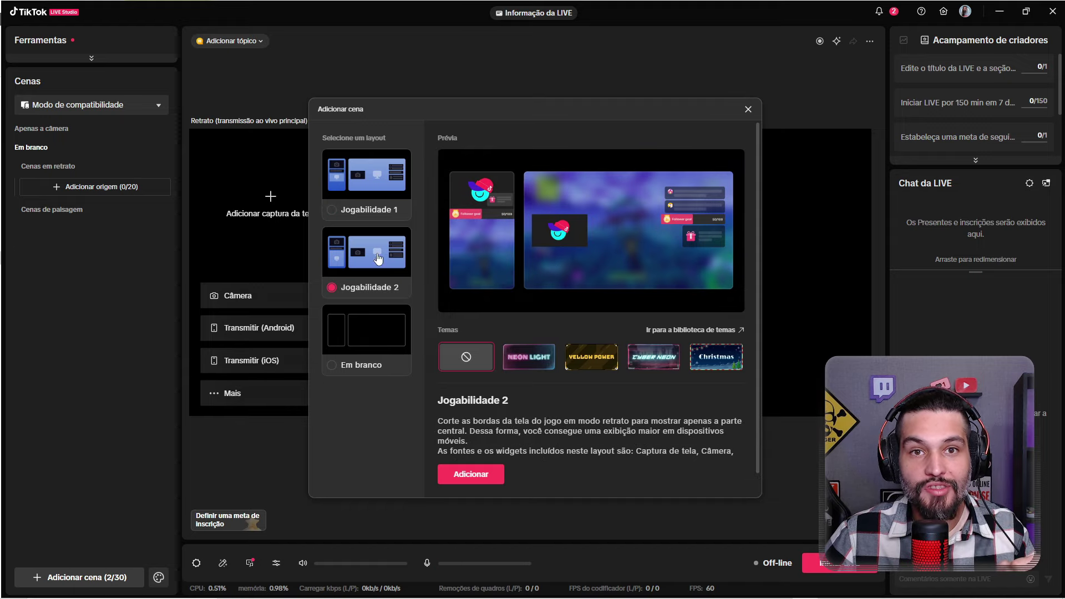
pyautogui.click(379, 194)
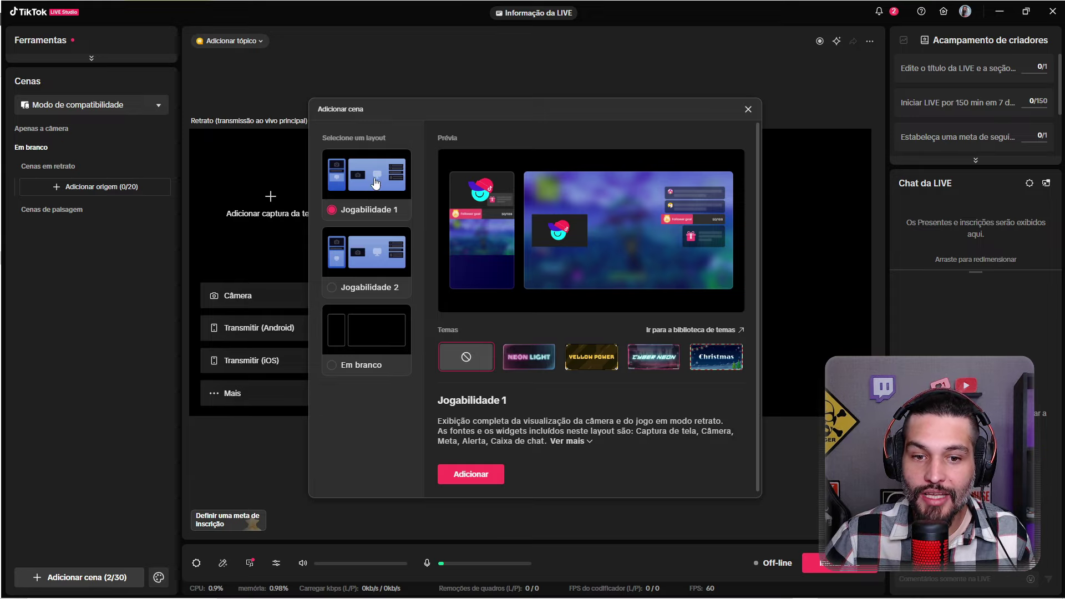
pyautogui.click(682, 329)
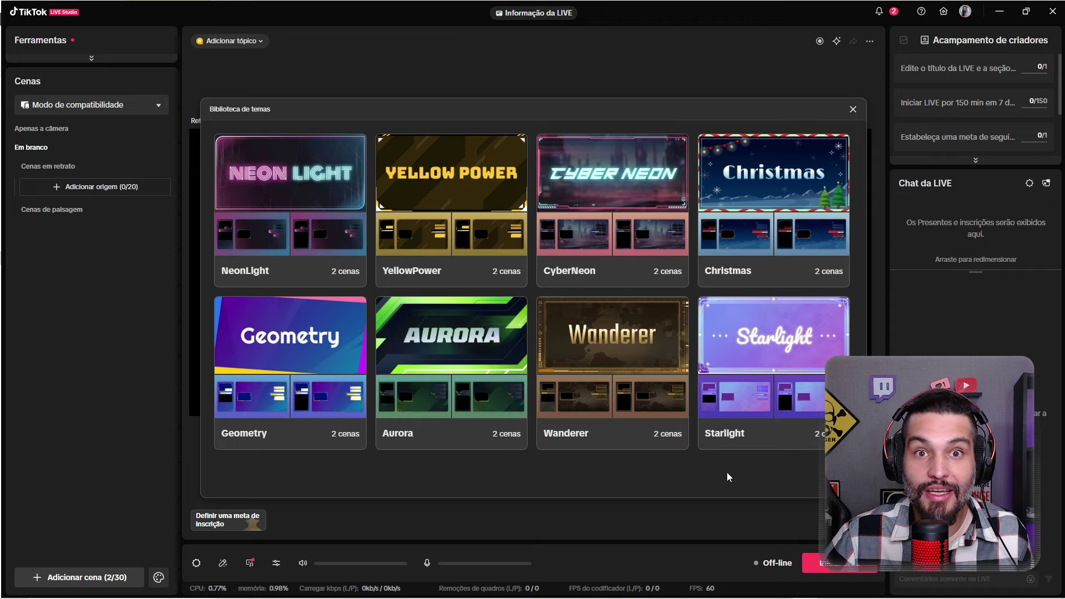
pyautogui.moveTo(319, 341)
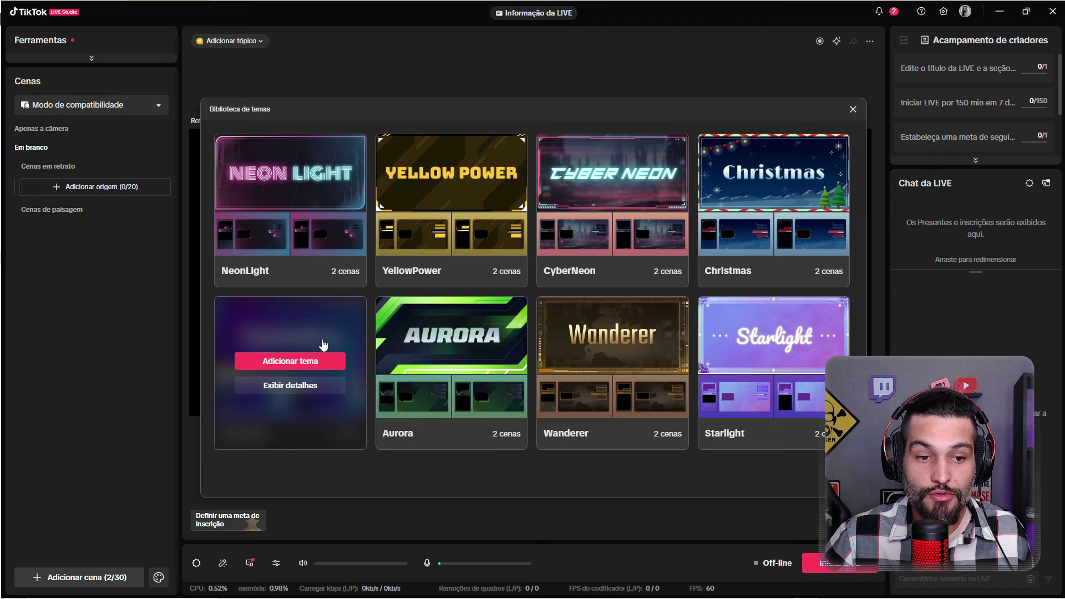
pyautogui.click(310, 361)
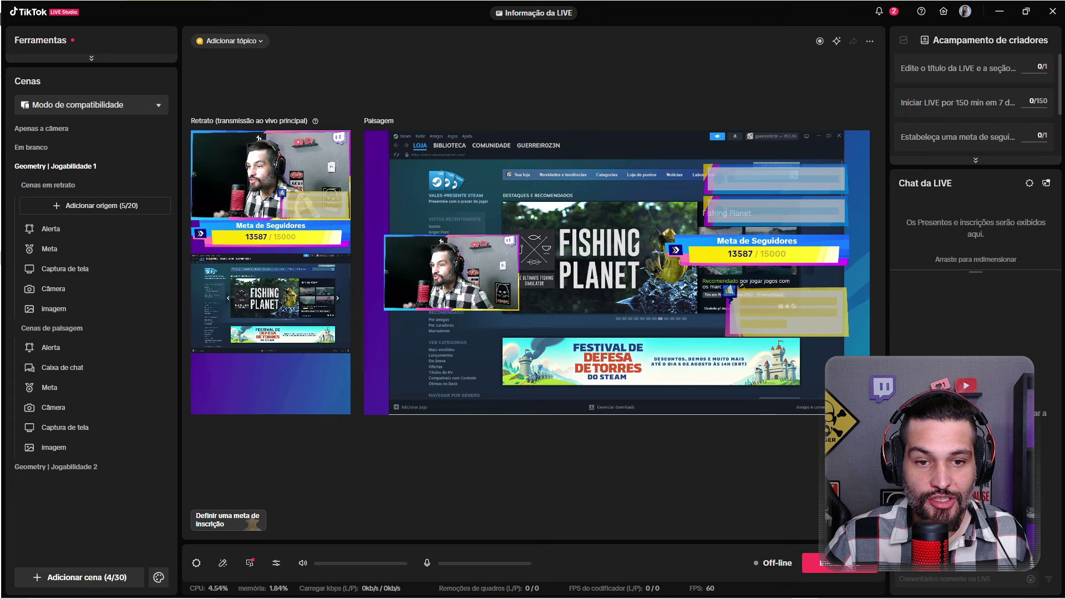
# Select the landscape and portrait screen captures of Geometry | Jogabilidade 1 in turn to identify them in the previews
pyautogui.click(66, 429)
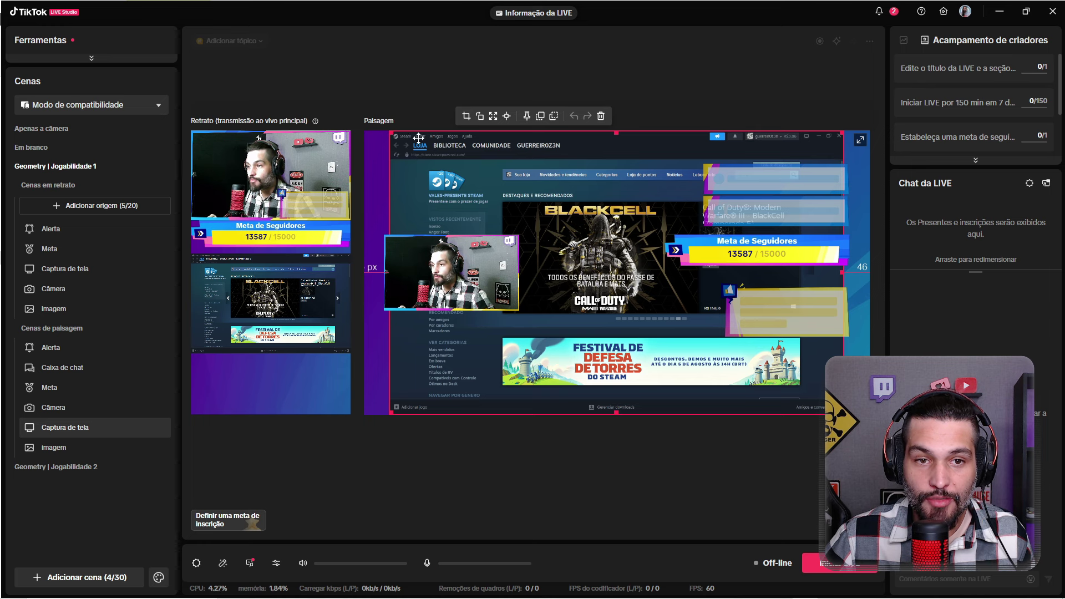
pyautogui.moveTo(419, 137); pyautogui.dragTo(418, 136)
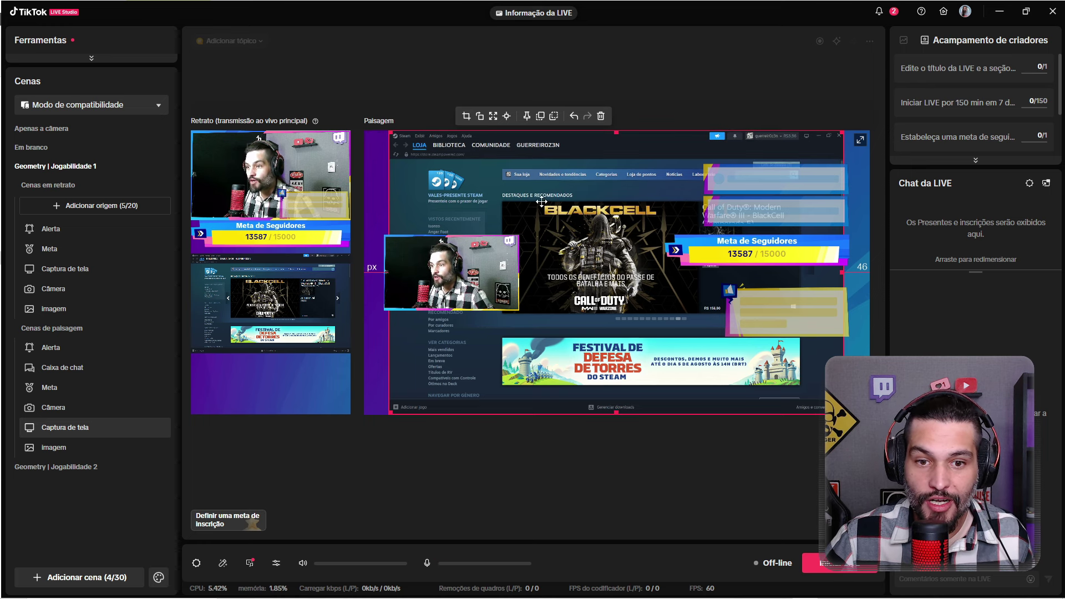
pyautogui.click(85, 274)
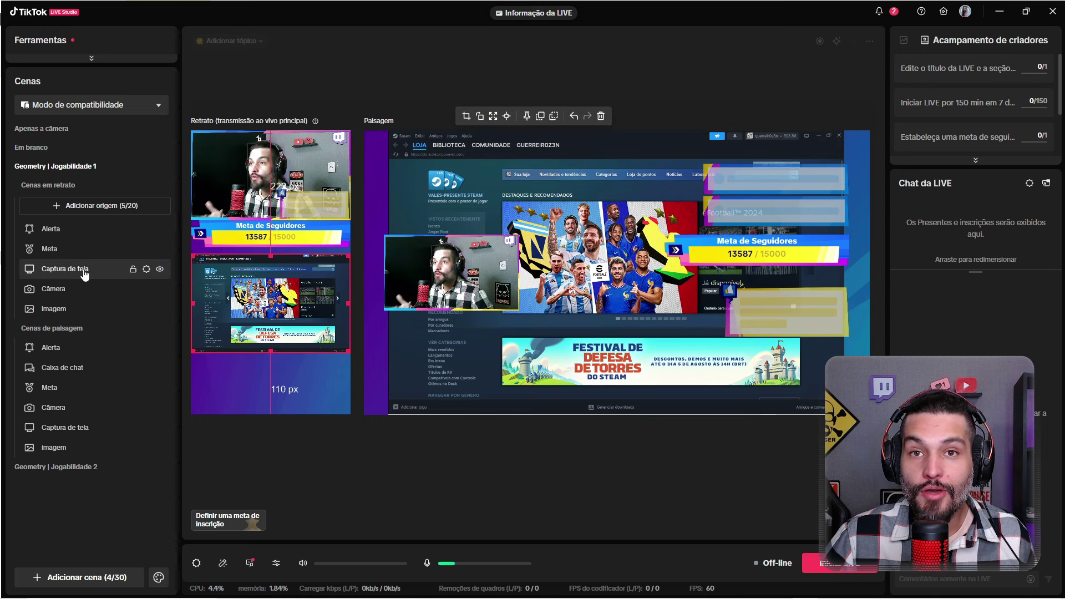
pyautogui.click(83, 427)
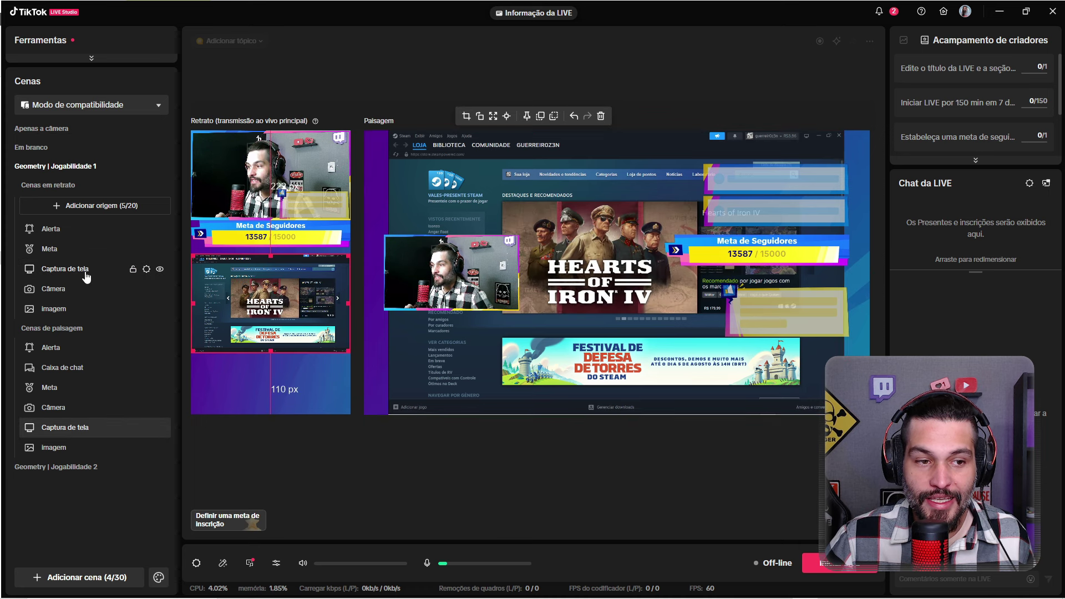
# Switch the portrait screen capture to Tela 2 1920 * 1080, and set the landscape screen capture back to Tela 1 1440 * 900
pyautogui.doubleClick(82, 272)
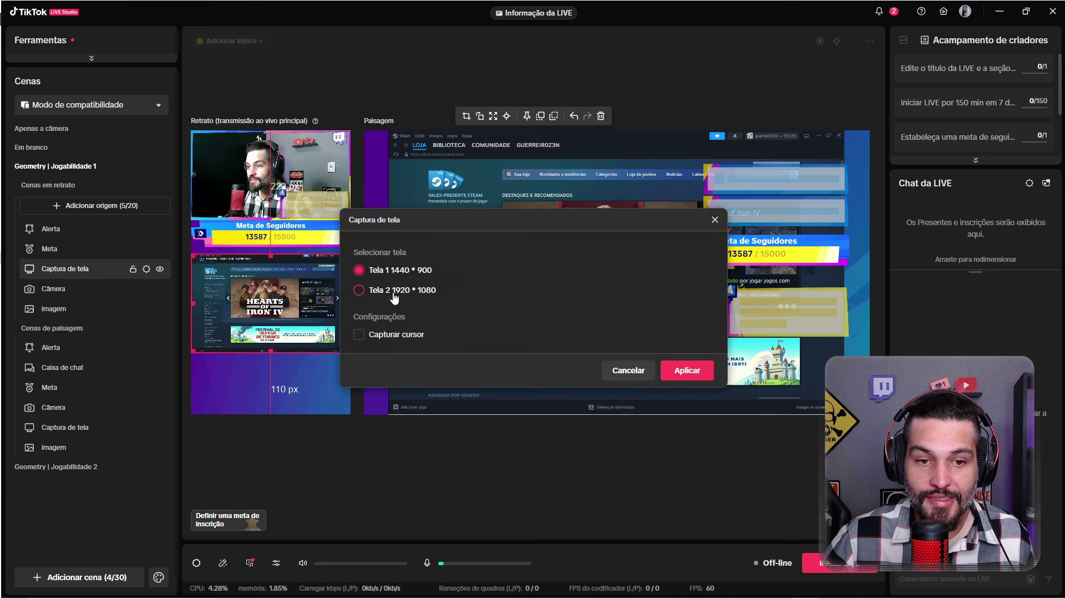
pyautogui.click(395, 293)
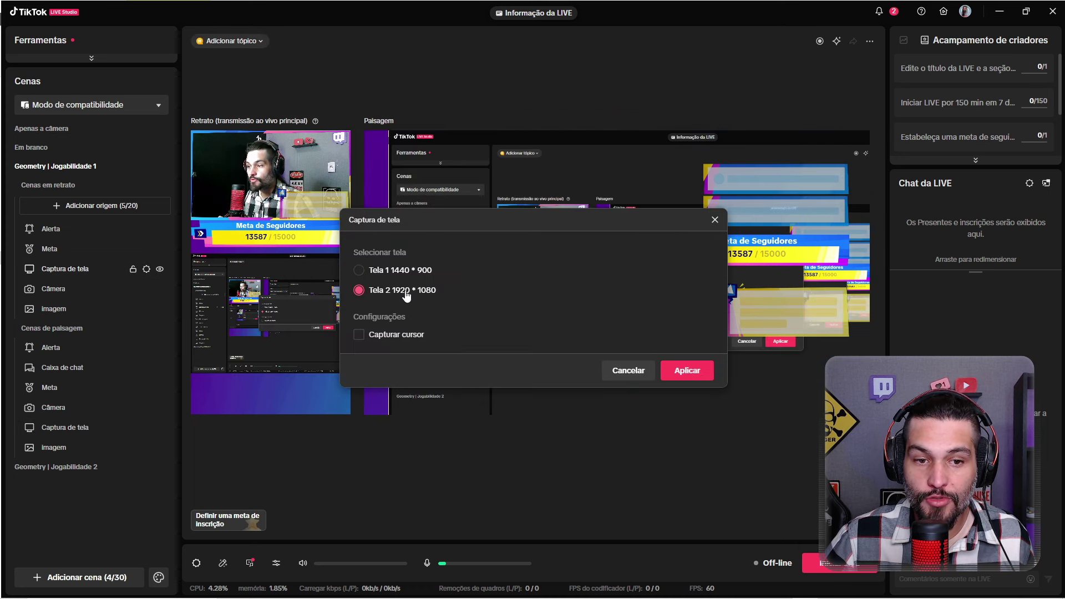
pyautogui.click(697, 375)
pyautogui.moveTo(643, 5); pyautogui.dragTo(621, 1)
pyautogui.doubleClick(78, 428)
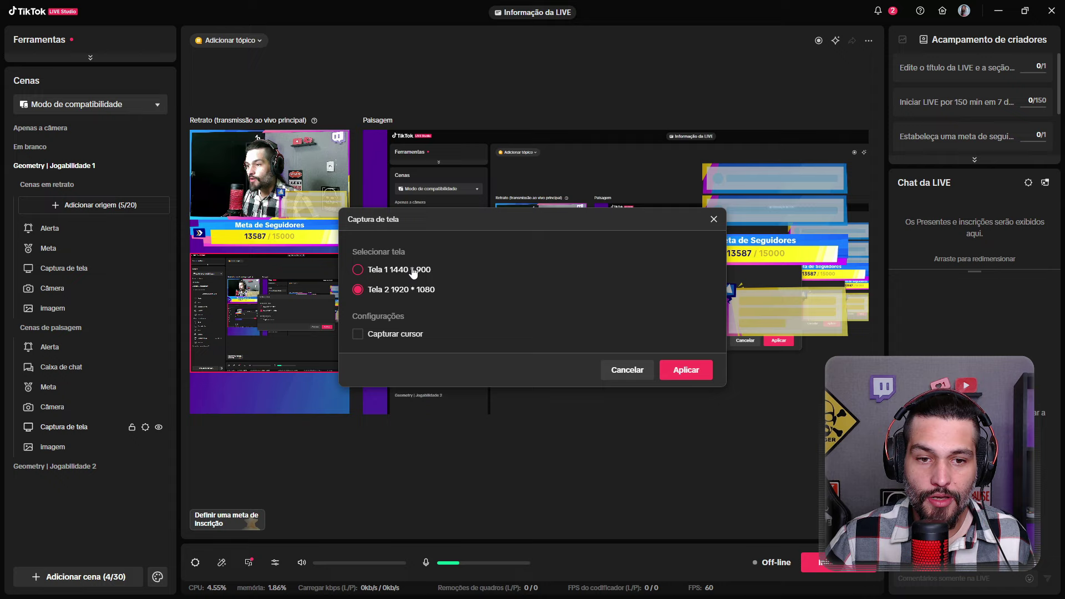
pyautogui.click(413, 272)
pyautogui.click(687, 370)
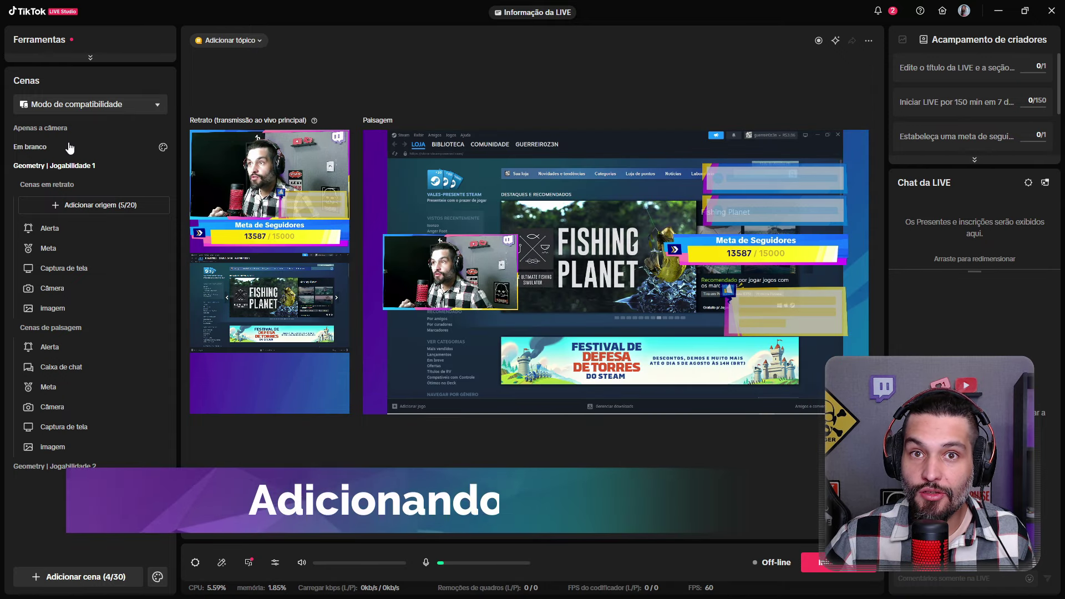
# Examine the Captura de tela and Vincular source types and the link on the TikTok profile page, without adding a source
pyautogui.click(113, 207)
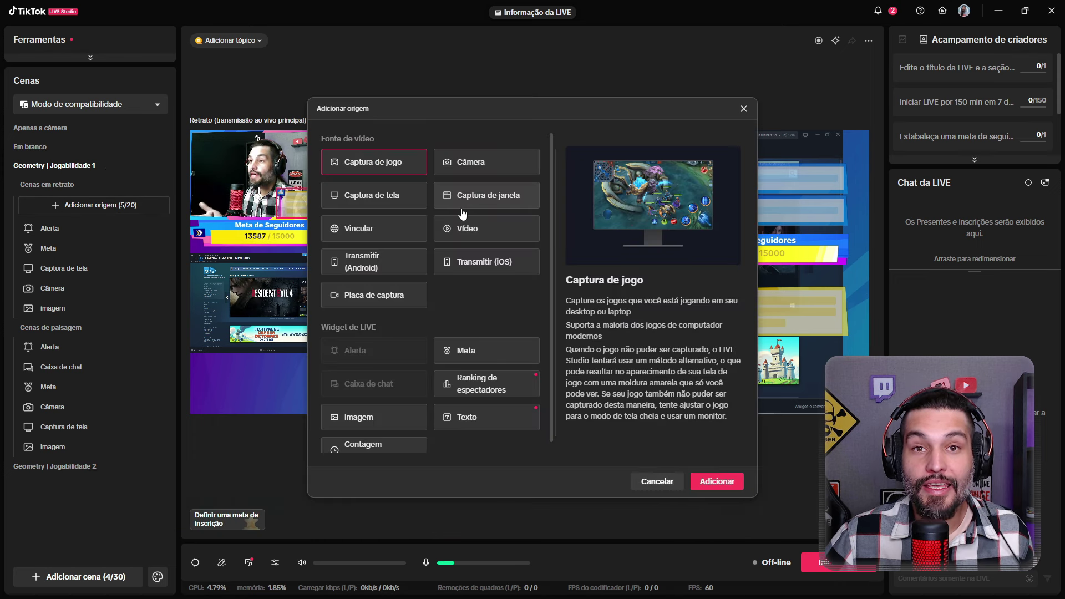
pyautogui.click(387, 195)
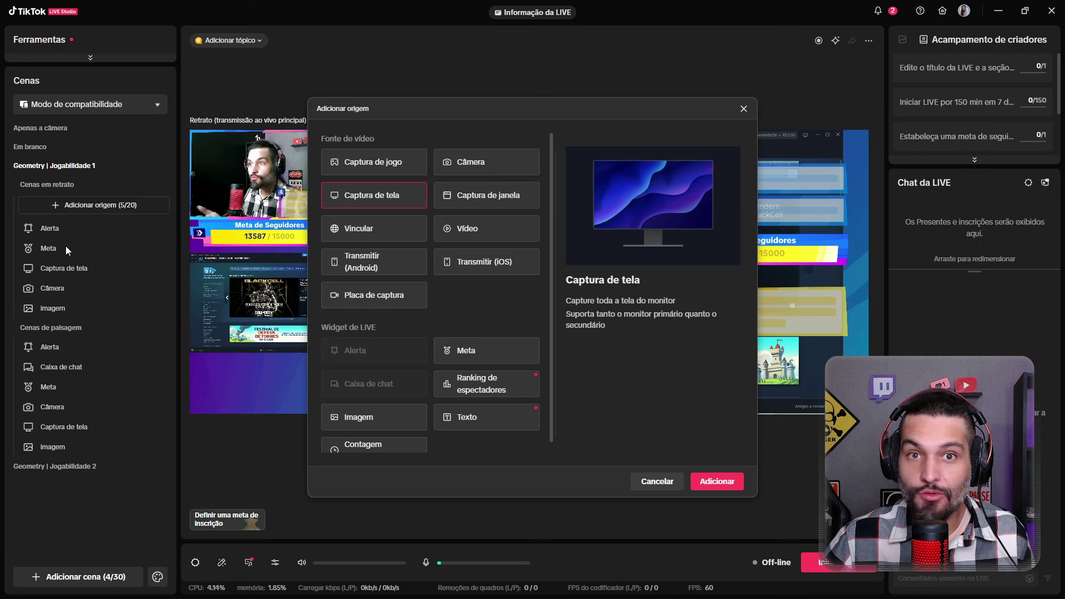
pyautogui.click(383, 233)
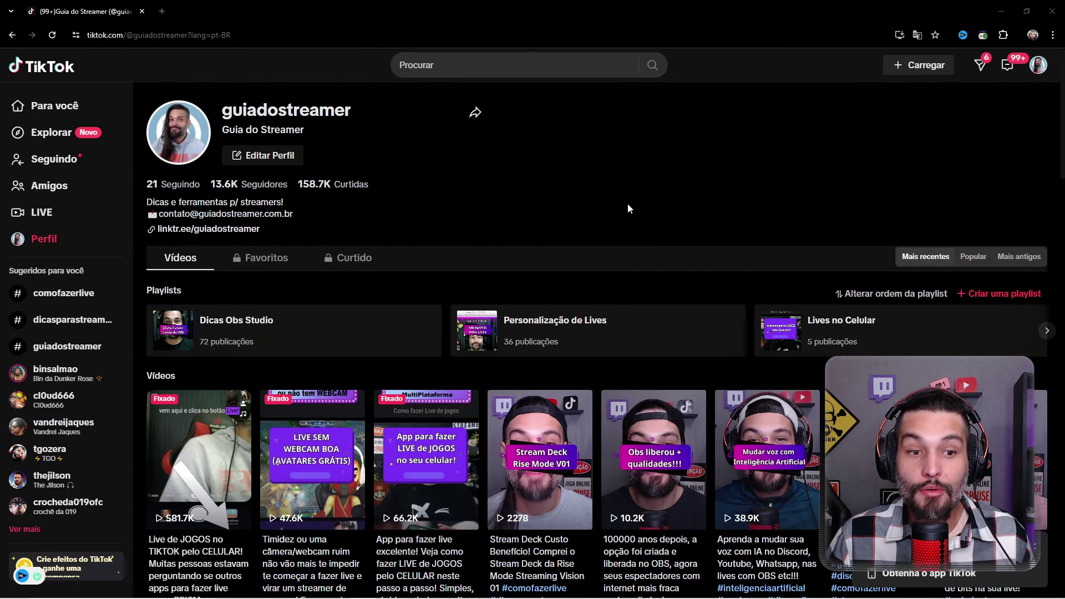
pyautogui.click(199, 228)
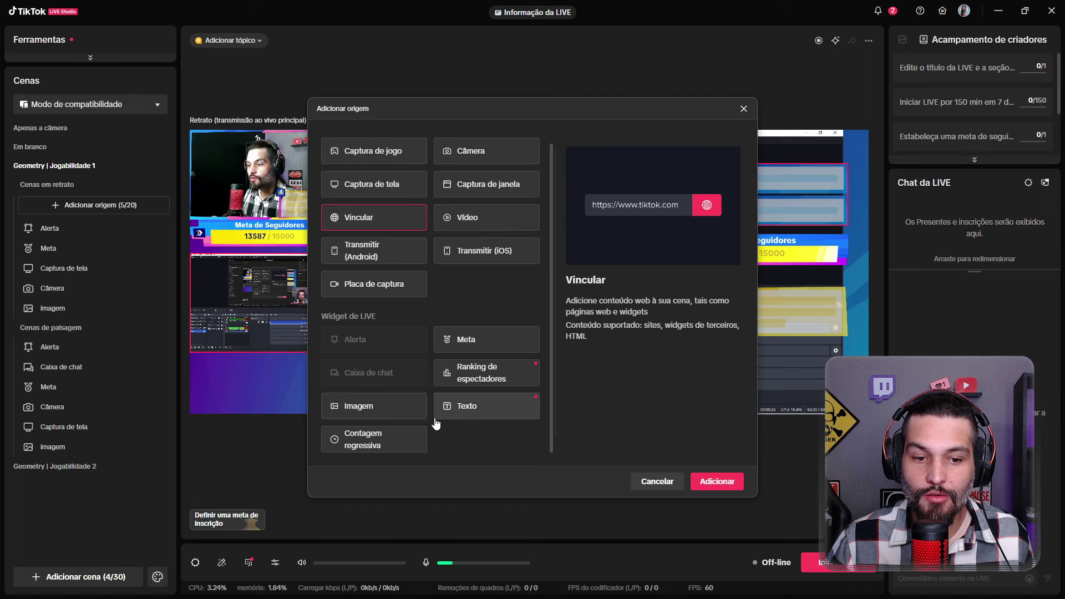
pyautogui.scroll(-1, 413, 435)
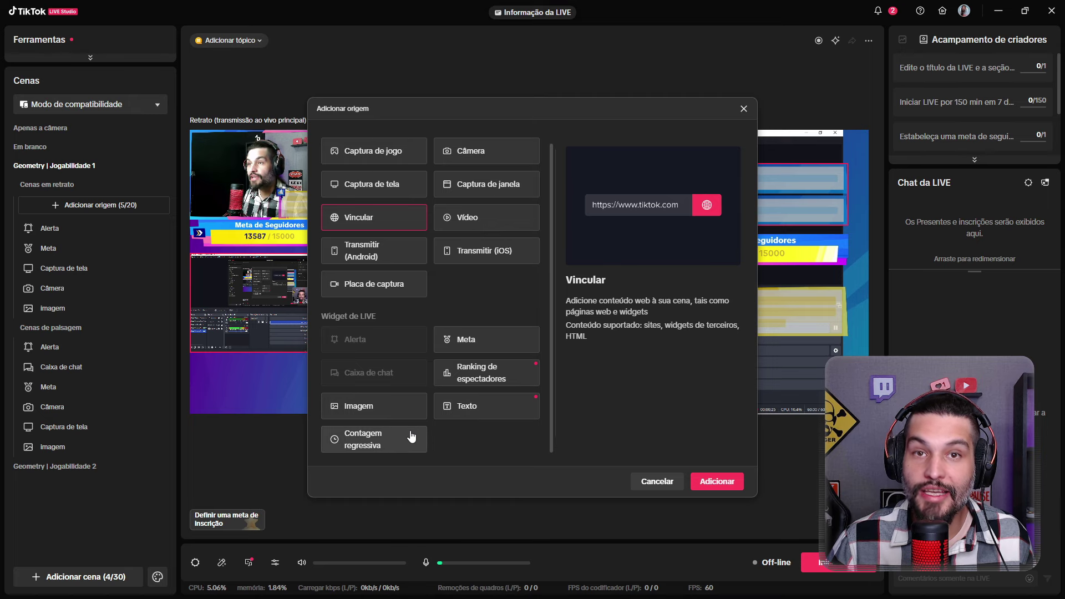
pyautogui.click(660, 481)
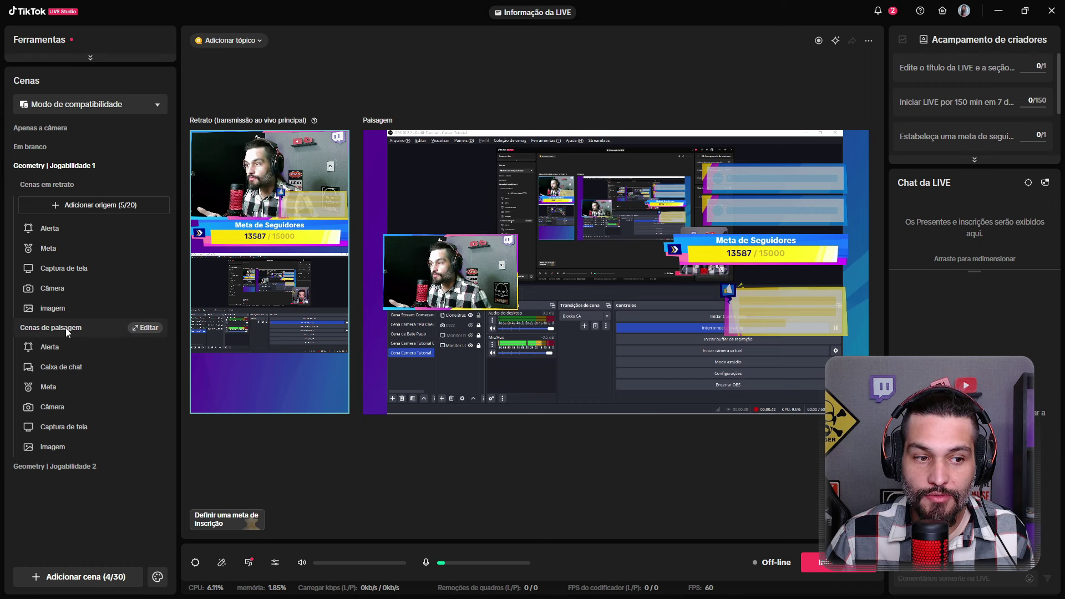
# Open the landscape scene's edit view and add the red AGENDA schedule image to the portrait scene, synchronised to the landscape scene
pyautogui.click(149, 327)
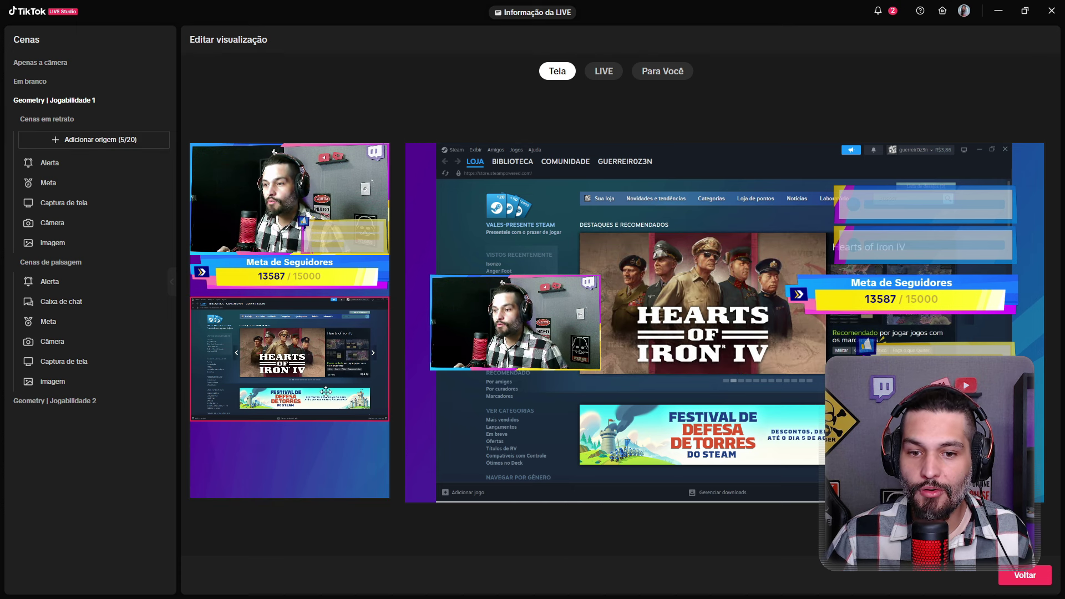
pyautogui.click(107, 139)
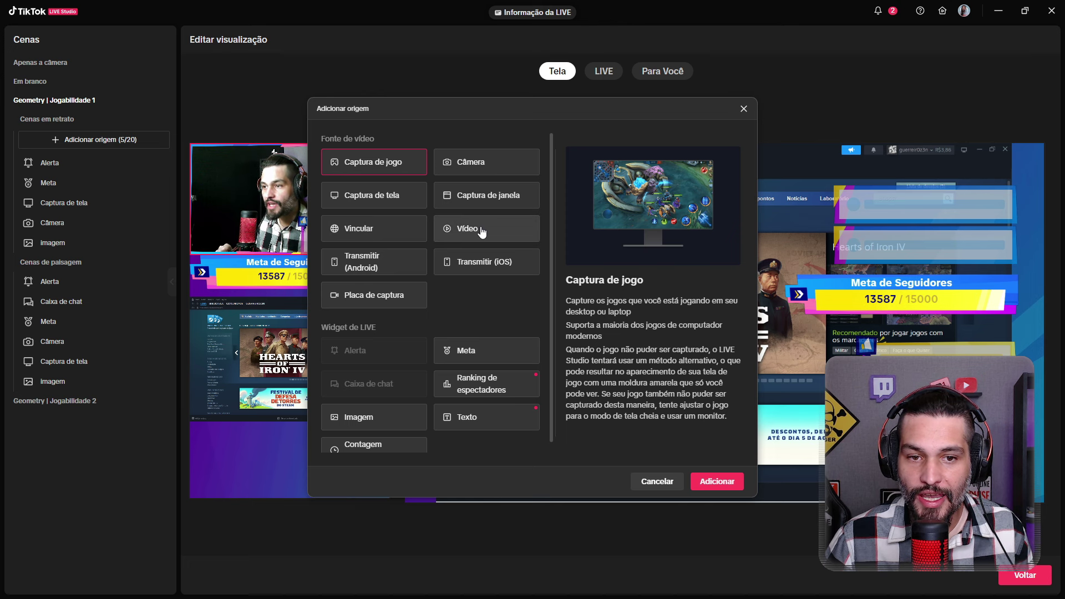
pyautogui.click(387, 419)
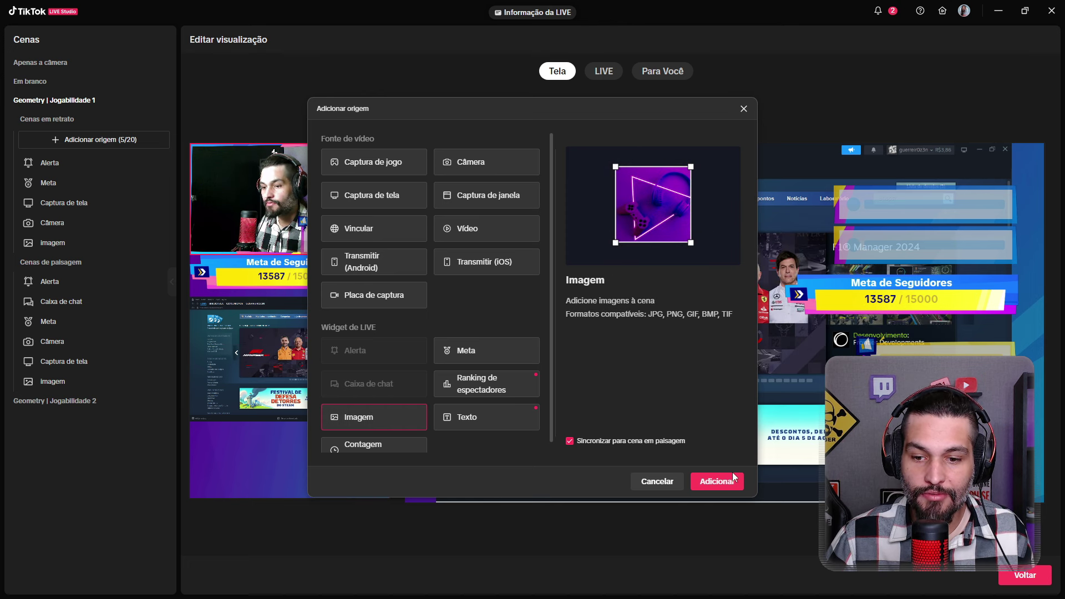
pyautogui.click(732, 479)
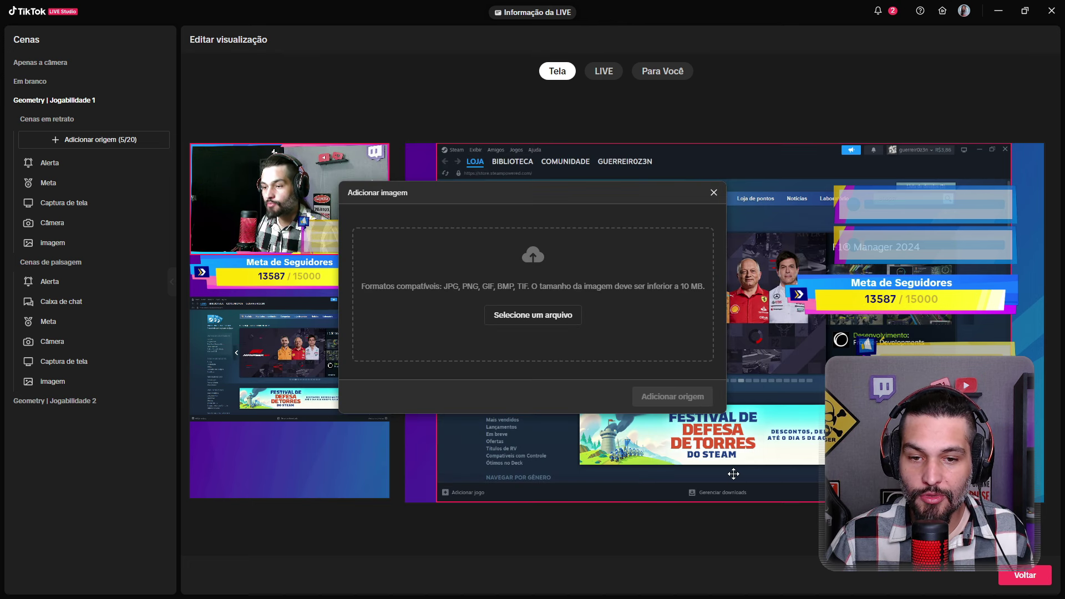
pyautogui.click(495, 315)
pyautogui.doubleClick(174, 171)
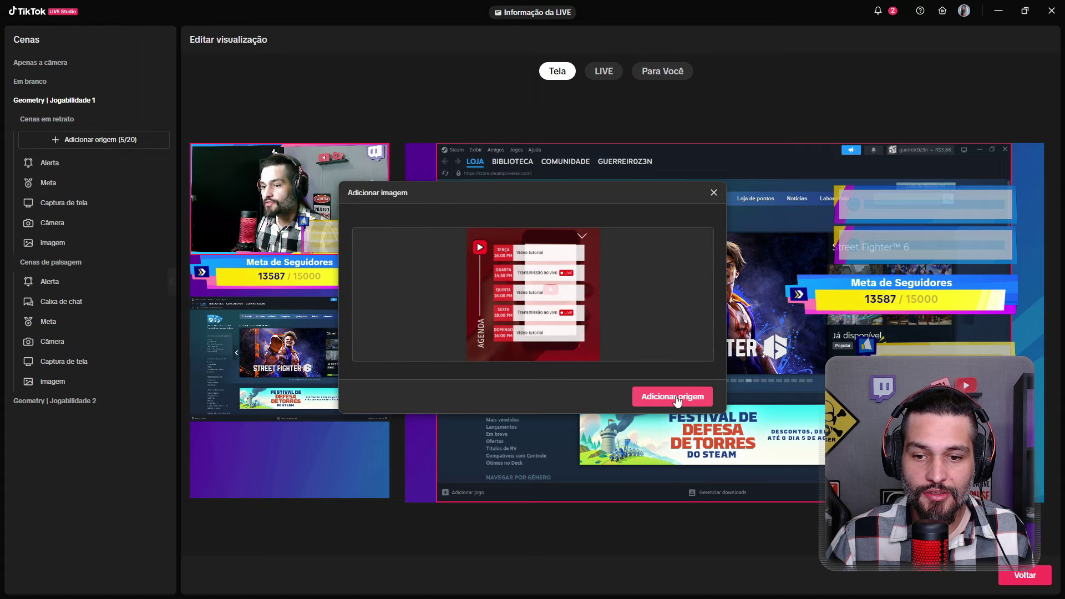
pyautogui.click(672, 397)
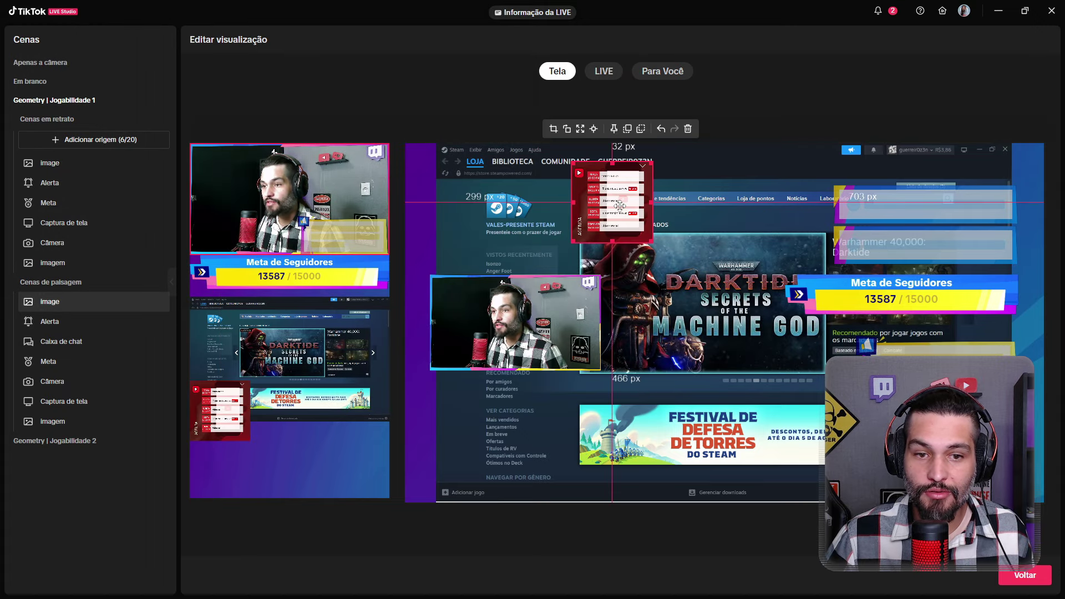
# Delete the red AGENDA image from both the landscape and portrait scenes and leave the edit view
pyautogui.moveTo(620, 206); pyautogui.dragTo(641, 249)
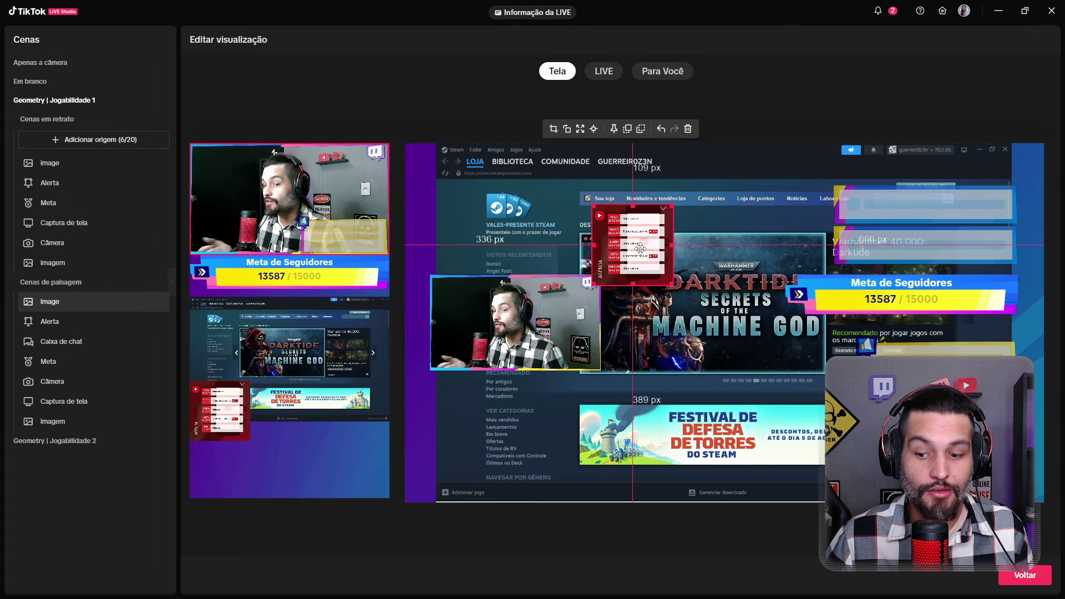
pyautogui.press('Delete')
pyautogui.click(218, 425)
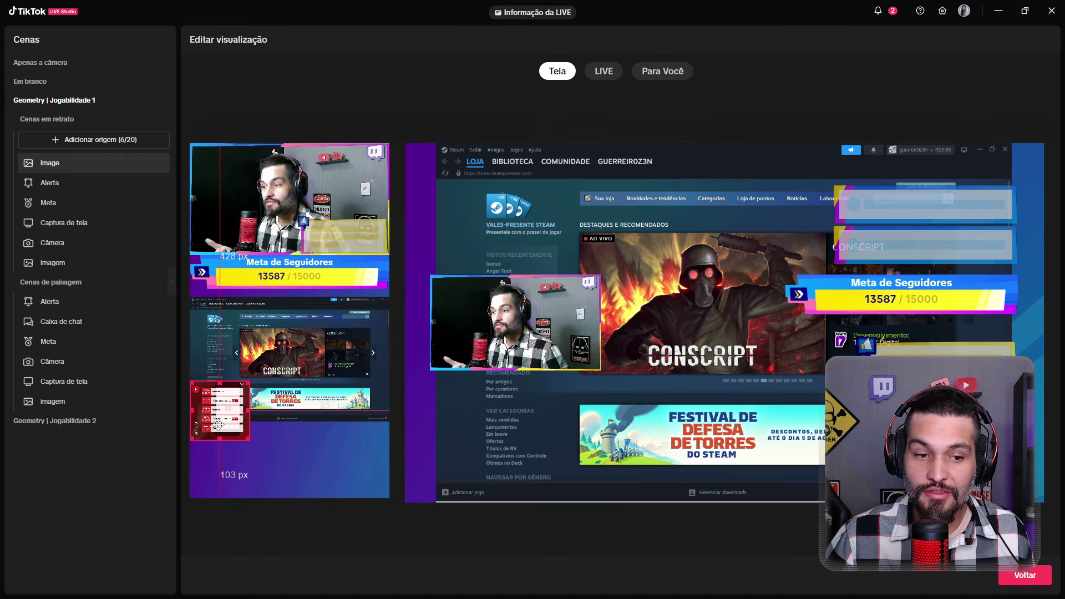
pyautogui.press('Delete')
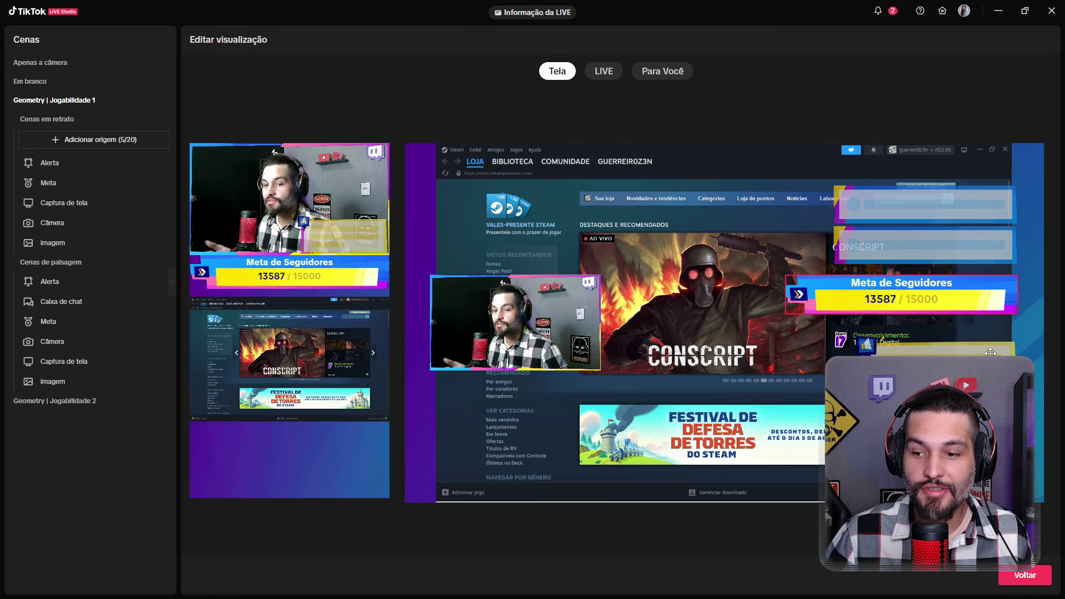
pyautogui.click(1024, 575)
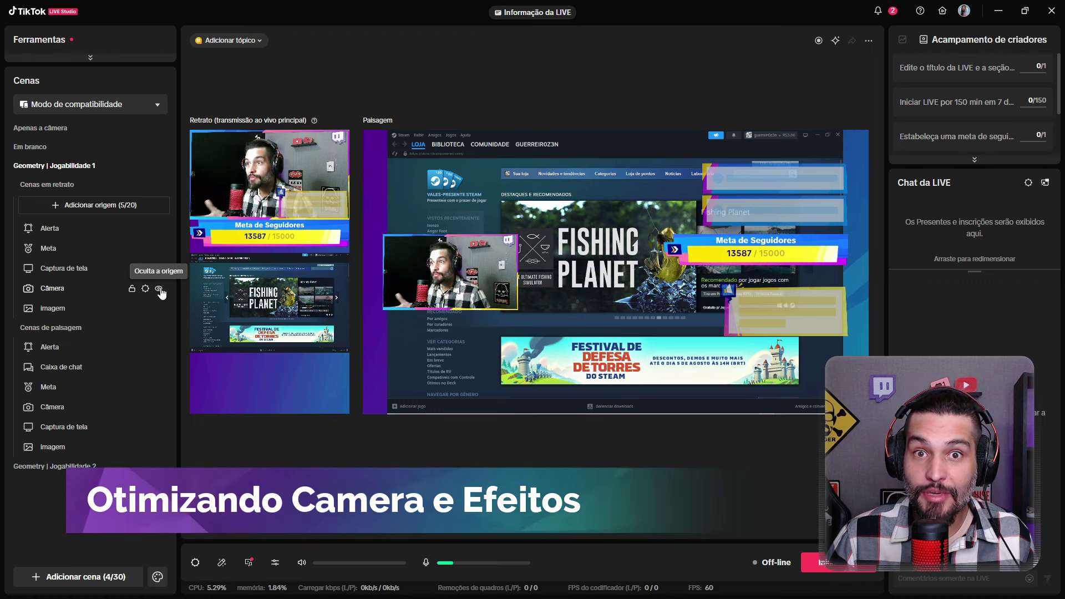
# Open the portrait scene's camera settings and examine the general options, from camera and resolution down to exposure, saturation and background
pyautogui.doubleClick(61, 287)
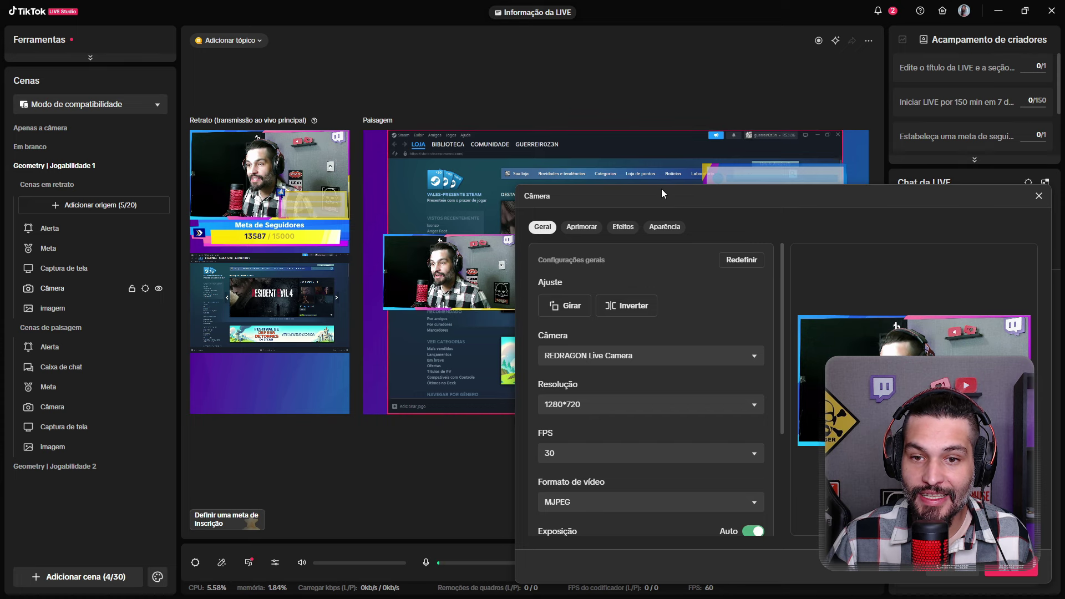
pyautogui.moveTo(662, 188); pyautogui.dragTo(384, 55)
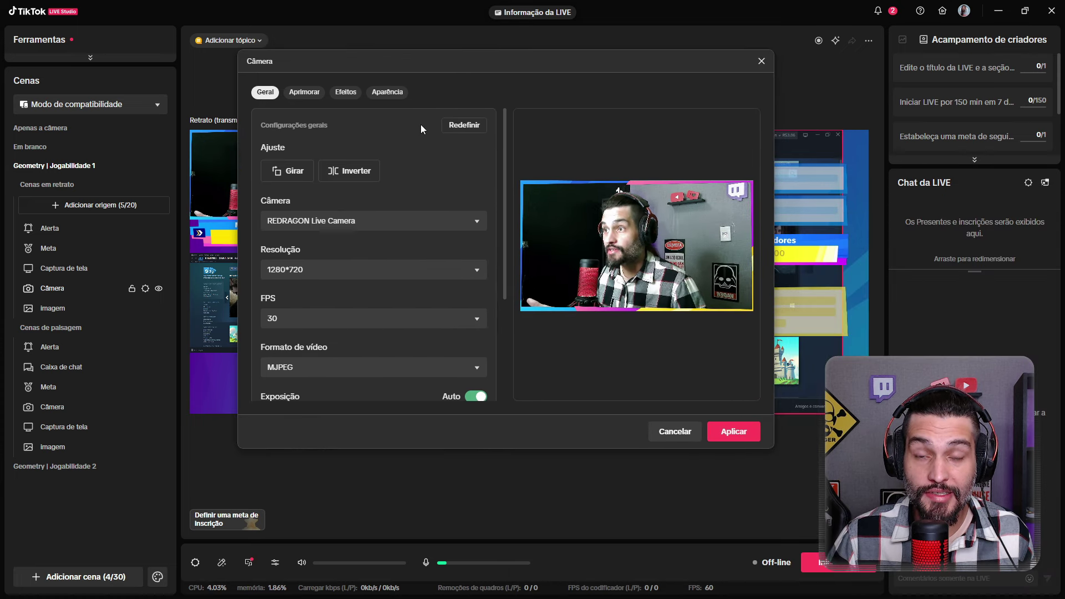
pyautogui.moveTo(505, 233); pyautogui.dragTo(497, 351)
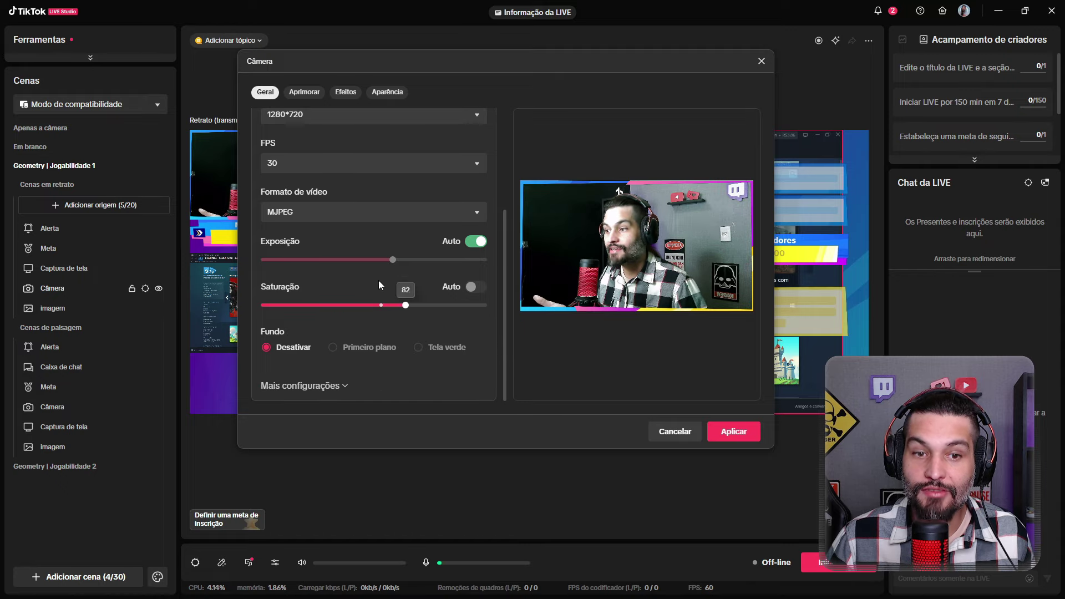
pyautogui.moveTo(503, 296); pyautogui.dragTo(497, 164)
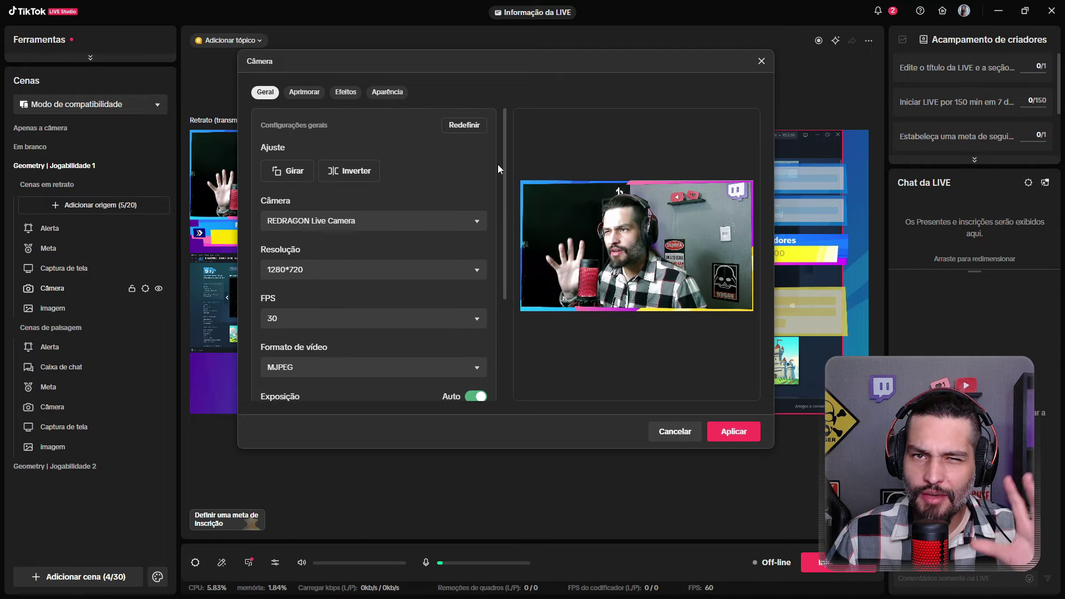
# Open the camera's Aprimorar settings, save the FPS as 30, and look through the face and makeup options
pyautogui.click(305, 92)
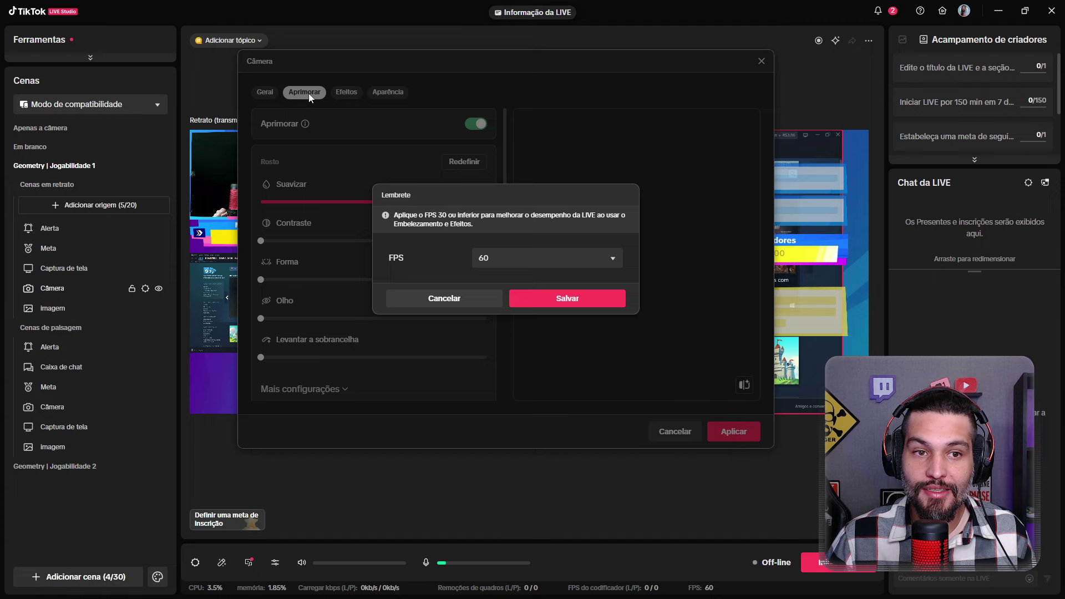
pyautogui.click(621, 260)
pyautogui.click(511, 304)
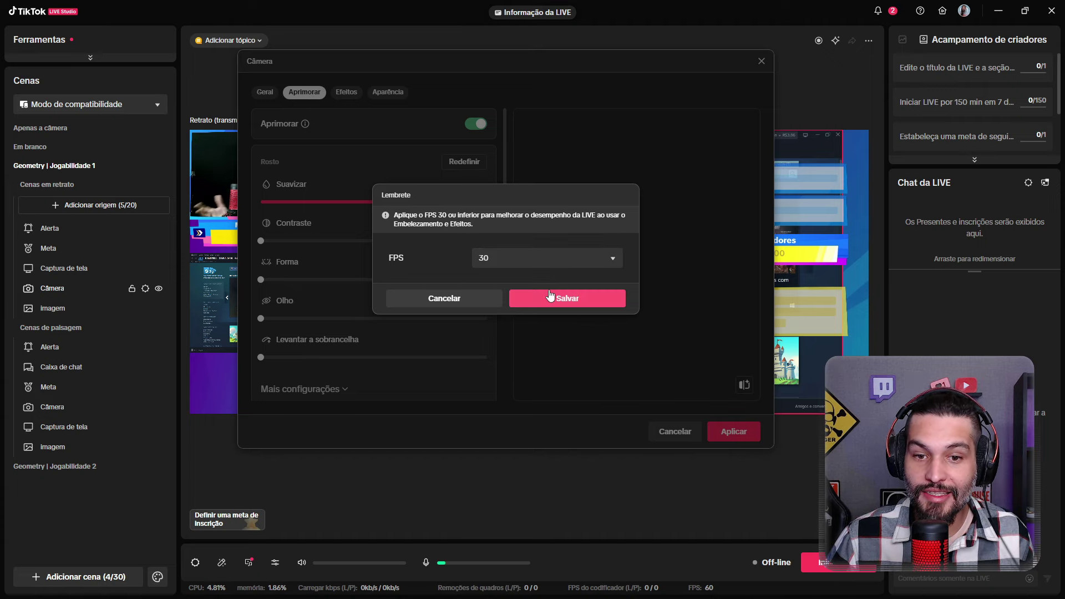
pyautogui.click(573, 294)
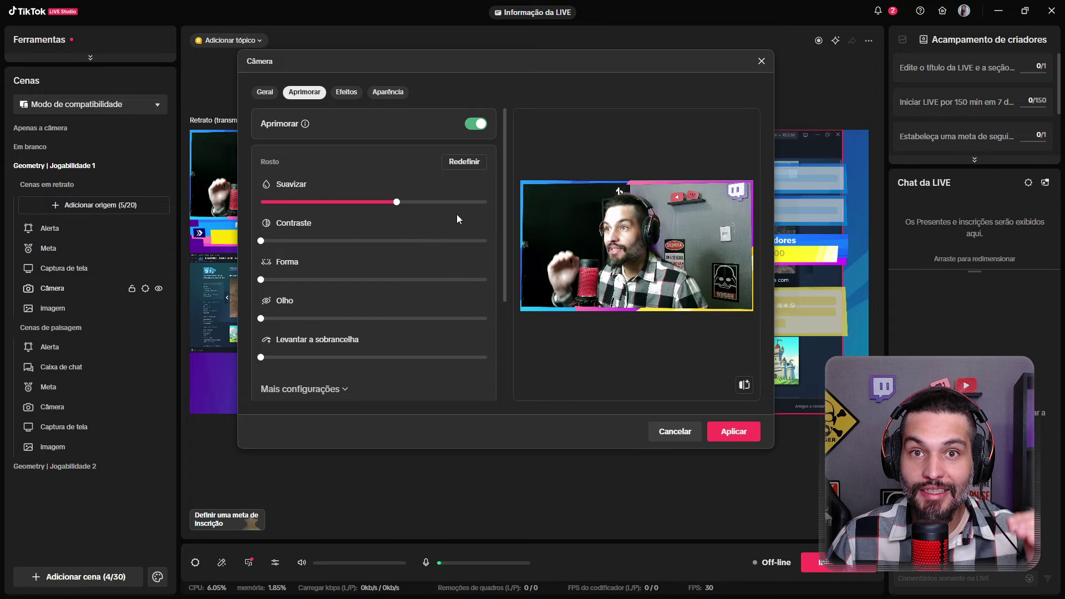
pyautogui.scroll(-3, 457, 214)
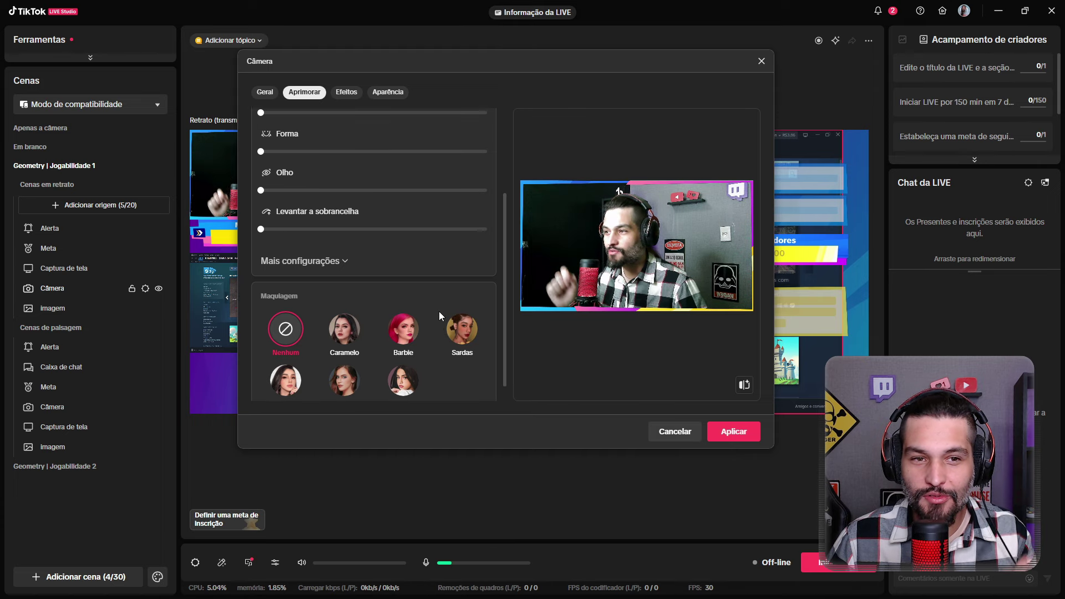
pyautogui.scroll(3, 381, 126)
# Try the neon background, dark-haired male makeup and open-mouthed face effects on the camera, looking through the frame styles in between
pyautogui.click(346, 93)
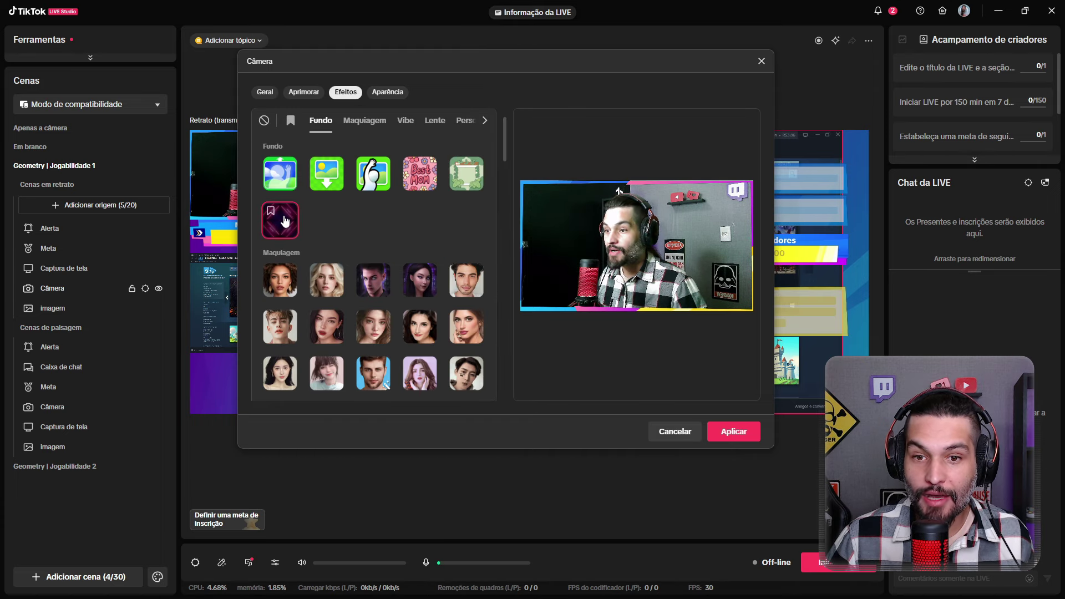
pyautogui.click(285, 221)
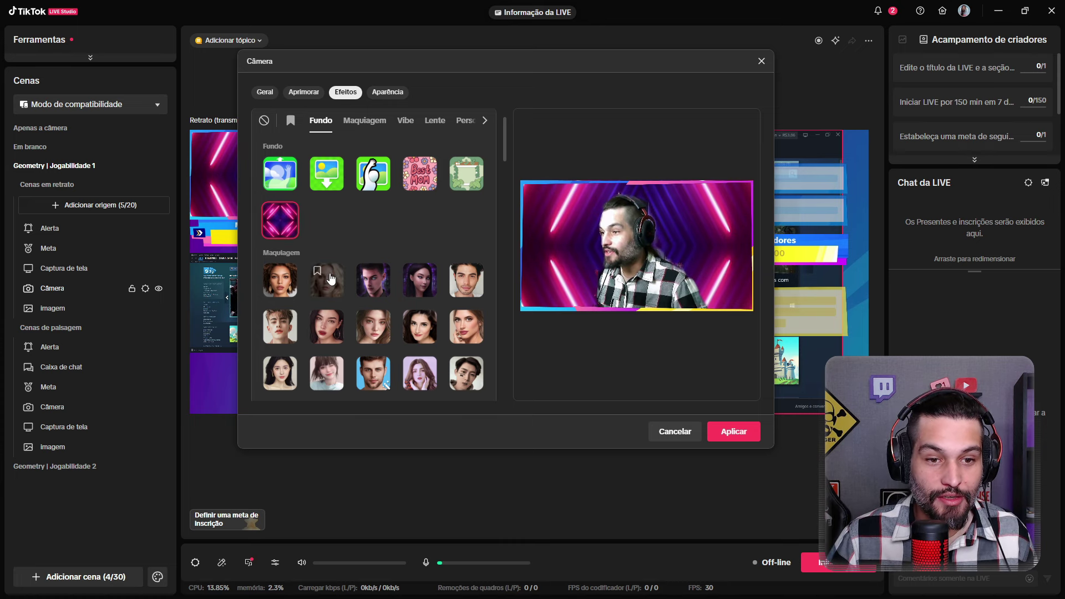
pyautogui.click(379, 288)
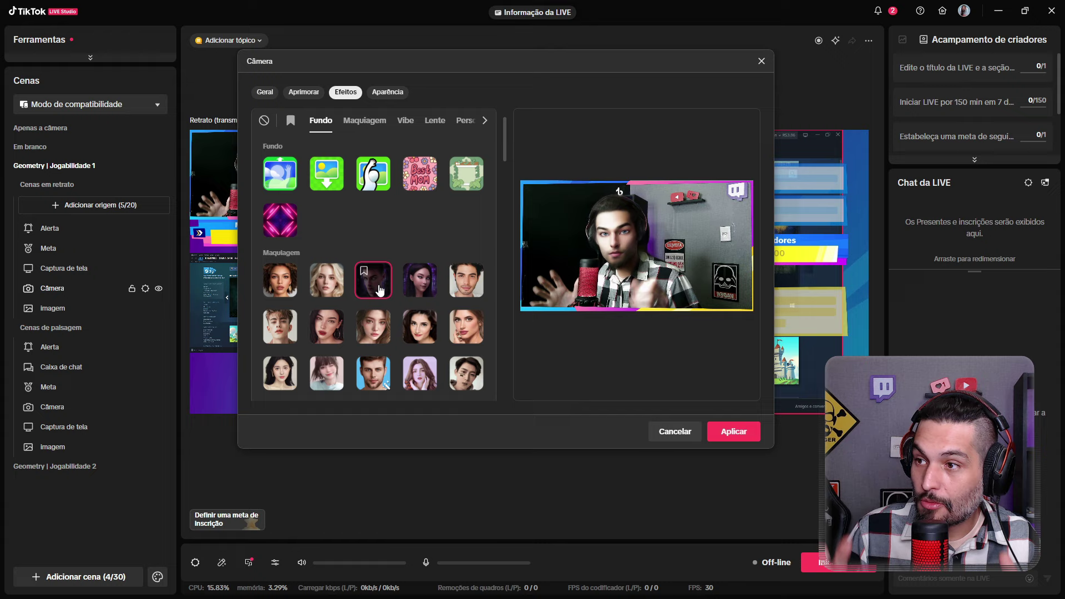
pyautogui.click(388, 93)
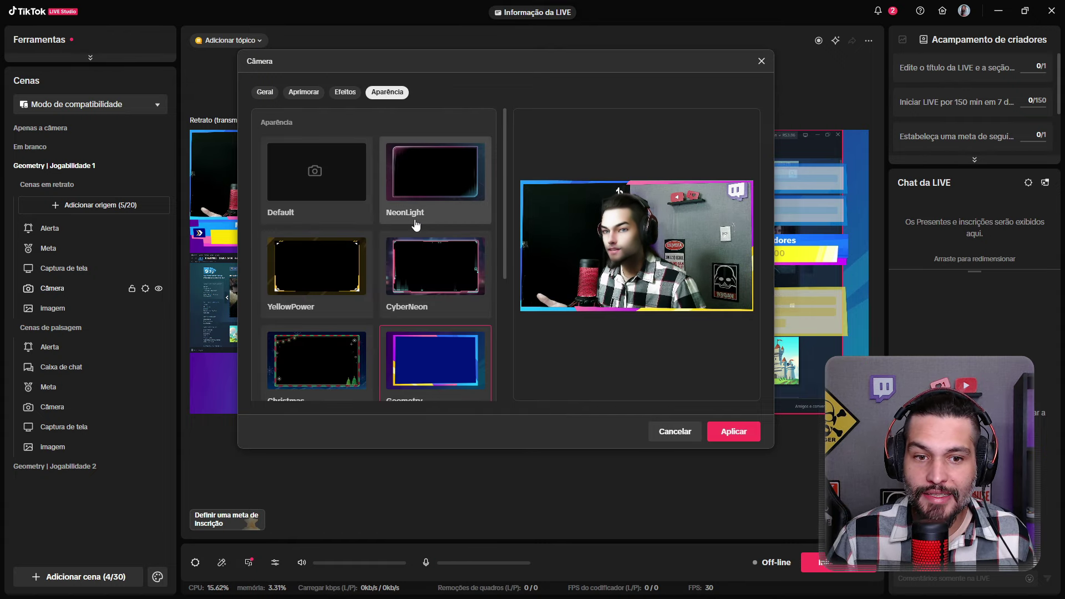
pyautogui.scroll(-5, 416, 228)
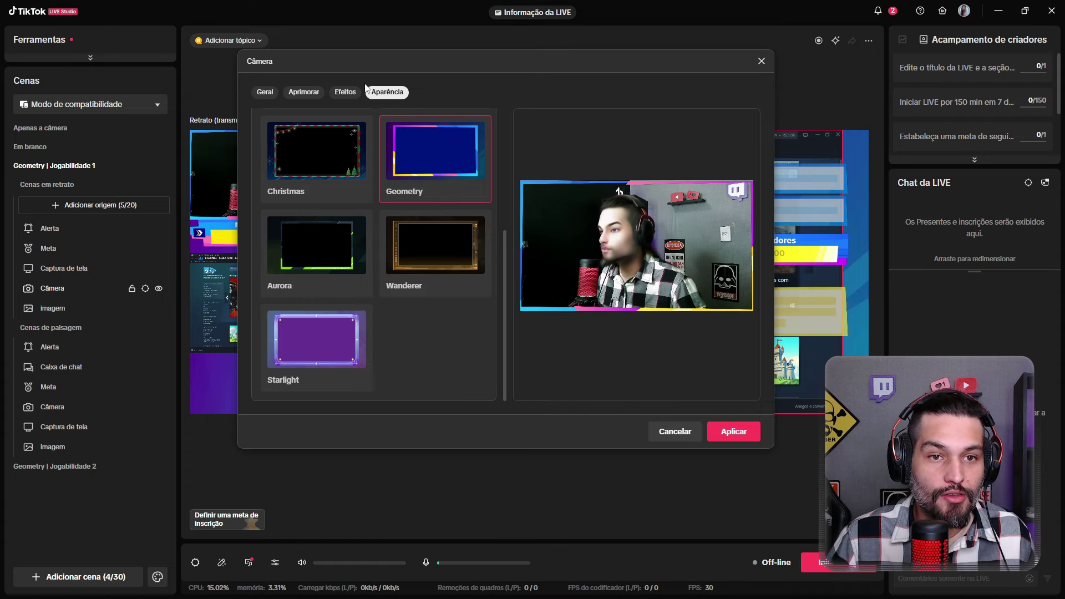
pyautogui.click(345, 92)
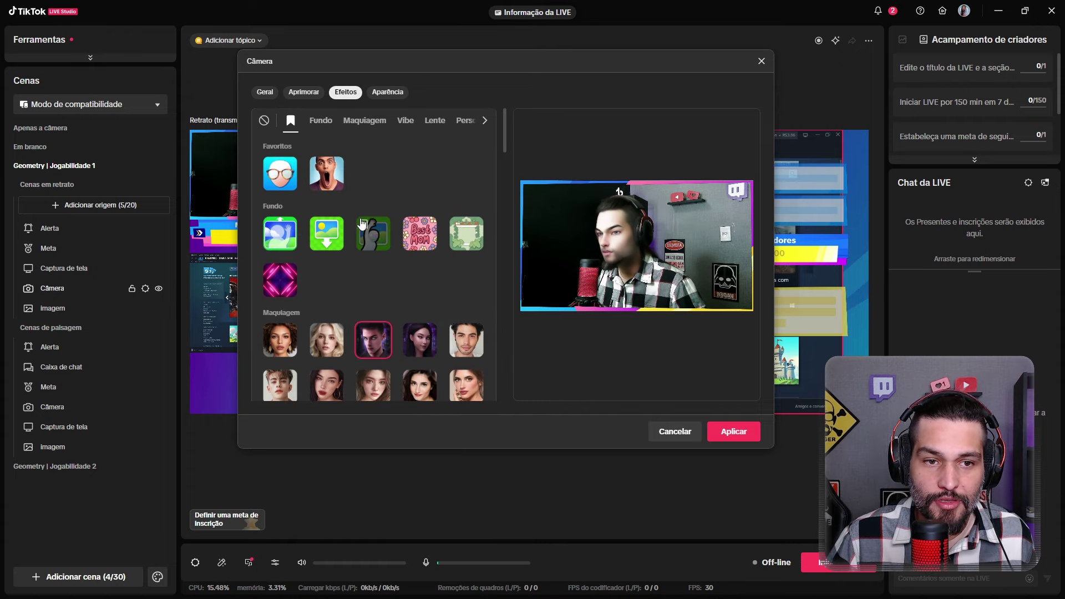
pyautogui.click(322, 175)
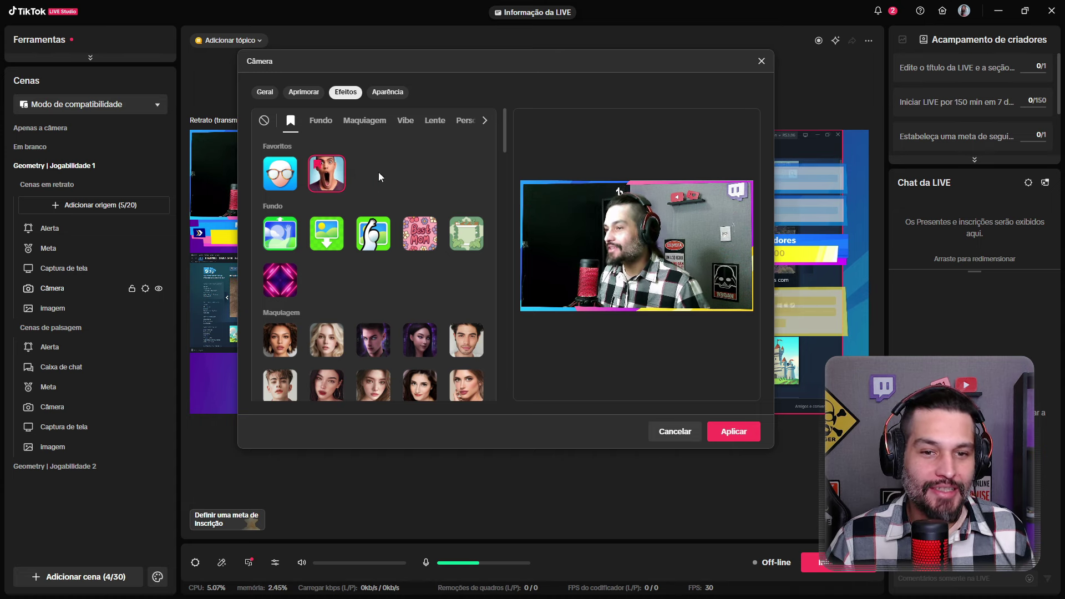
# Look through the camera effect categories from Fundo to Divertido, return to the general settings and apply the camera configuration
pyautogui.click(322, 123)
pyautogui.click(366, 122)
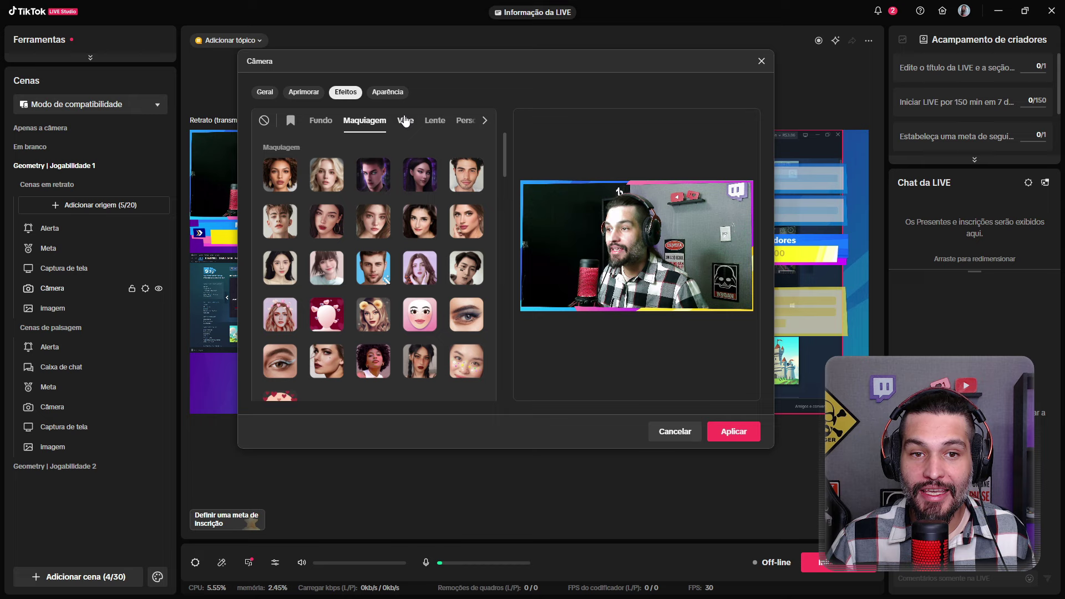
pyautogui.click(406, 121)
pyautogui.click(425, 122)
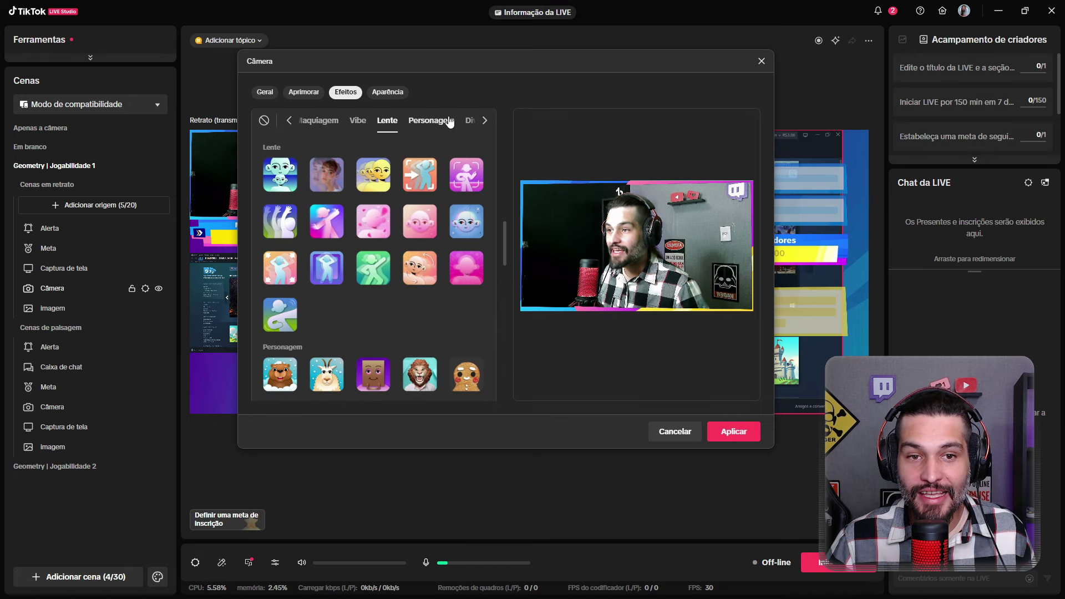
pyautogui.click(447, 120)
pyautogui.click(446, 122)
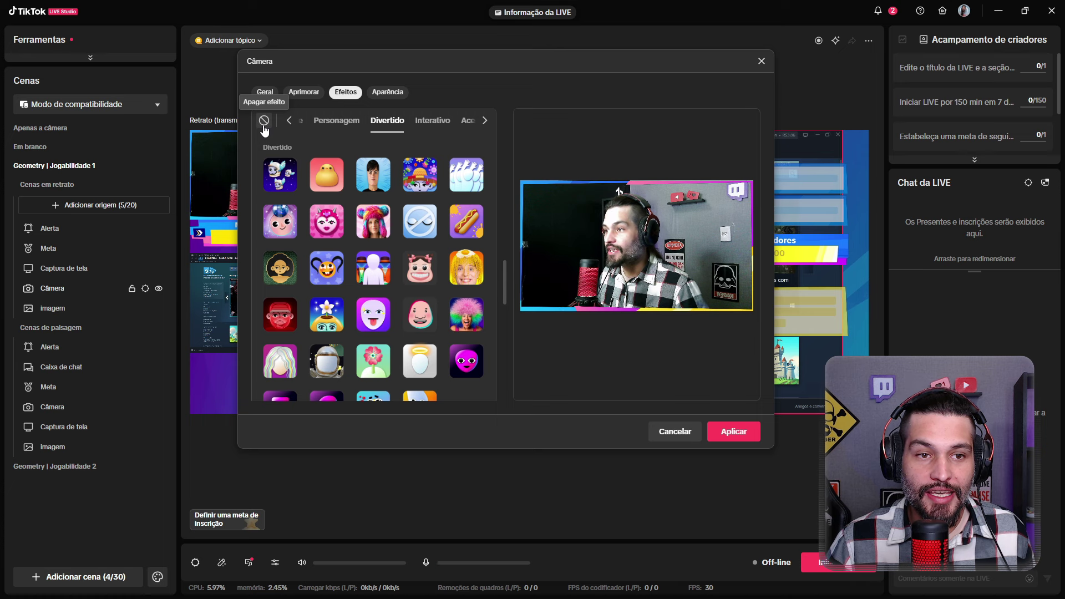
pyautogui.click(267, 92)
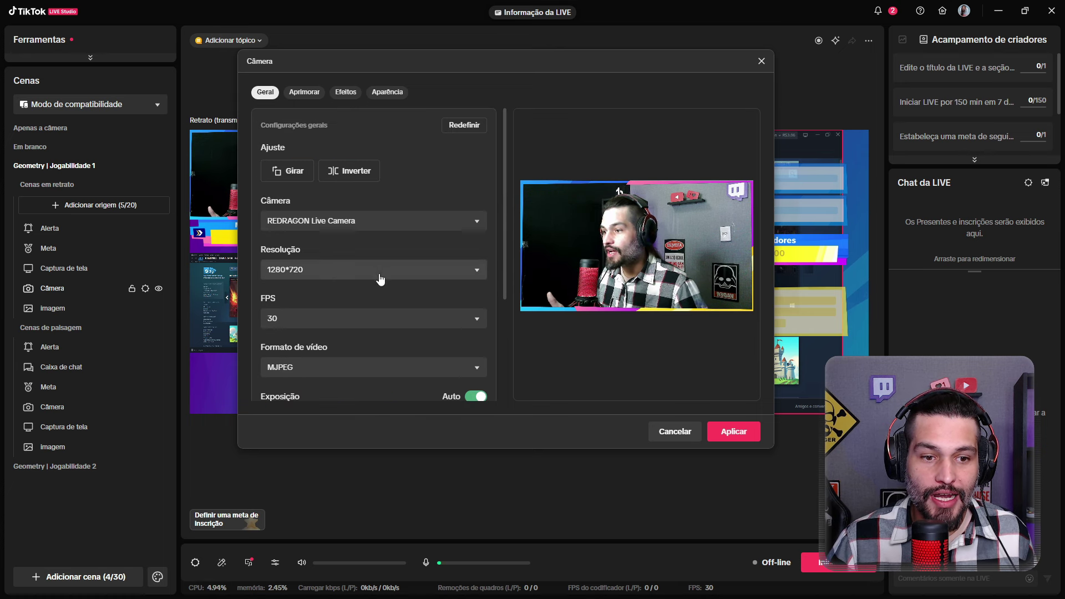
pyautogui.click(733, 431)
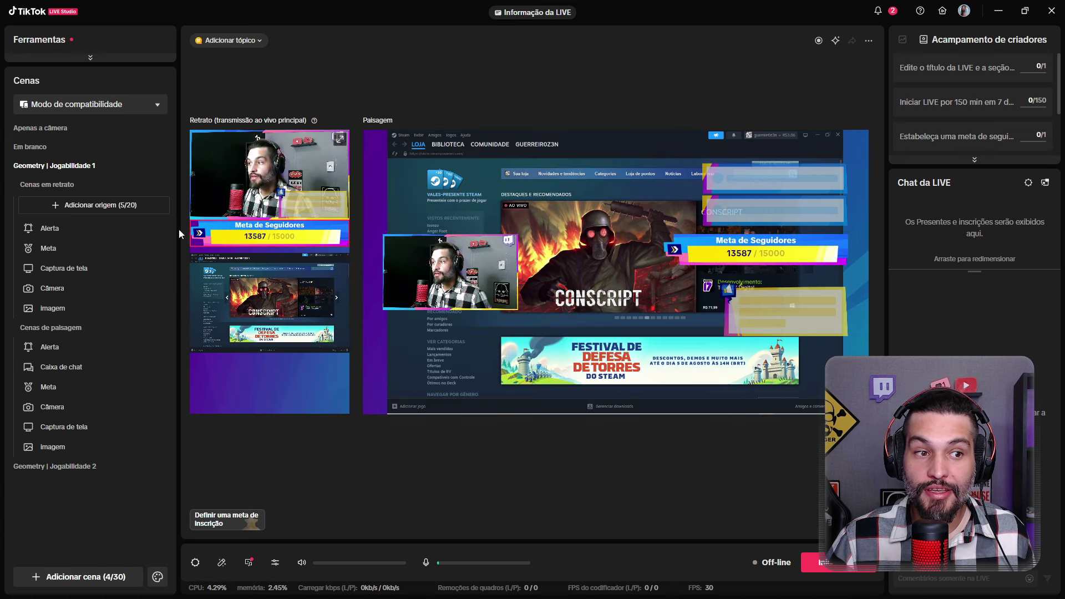
# Examine the portrait scene's Alerta settings for follower alerts, gift alerts and theme appearance, and close them without changes
pyautogui.doubleClick(47, 229)
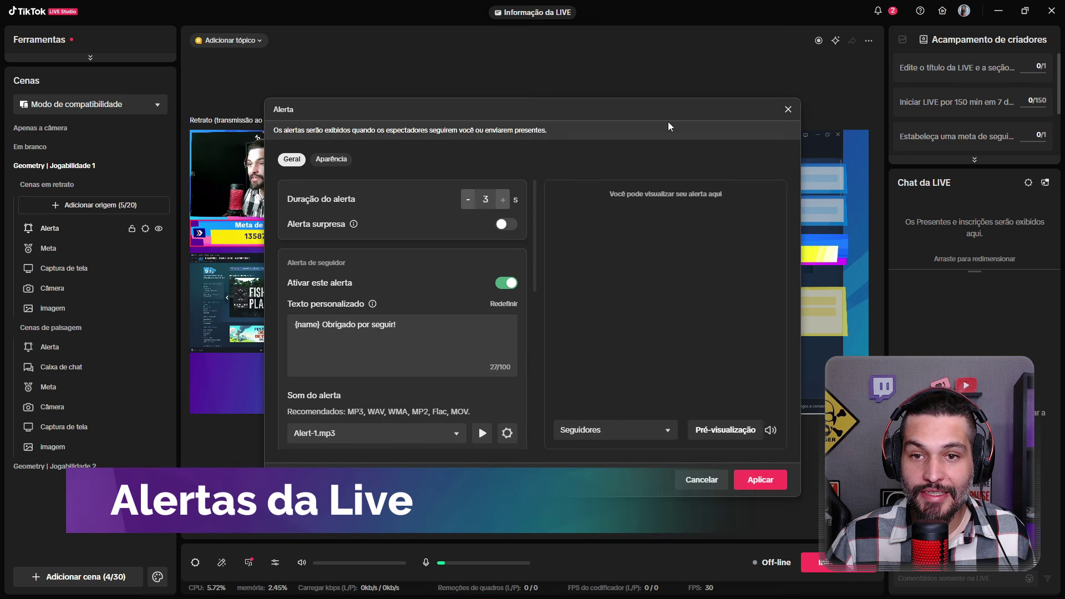
pyautogui.moveTo(665, 116); pyautogui.dragTo(614, 81)
pyautogui.click(674, 397)
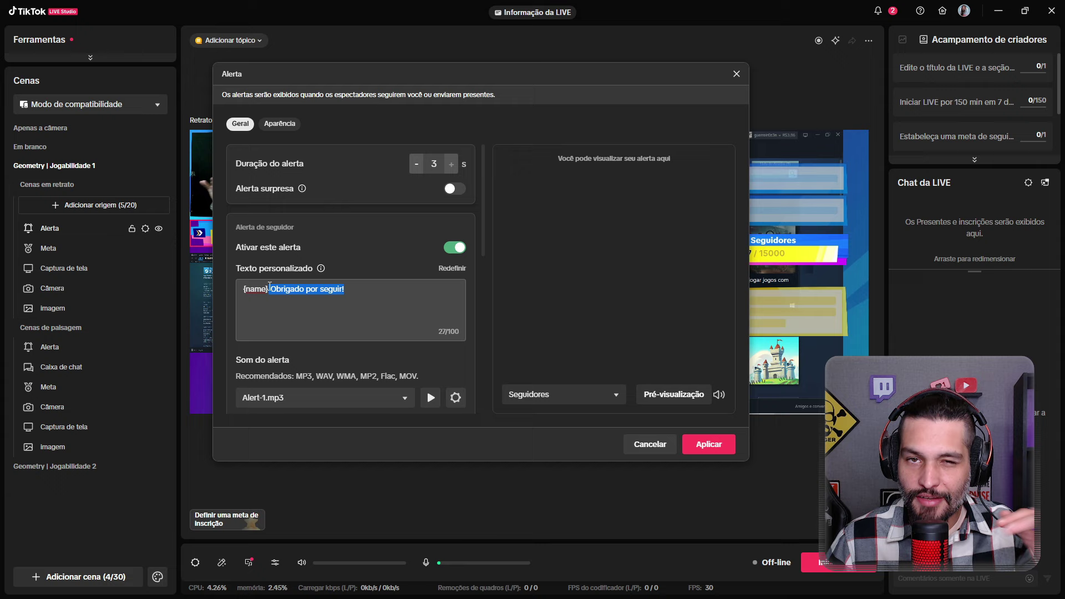
pyautogui.scroll(-4, 388, 291)
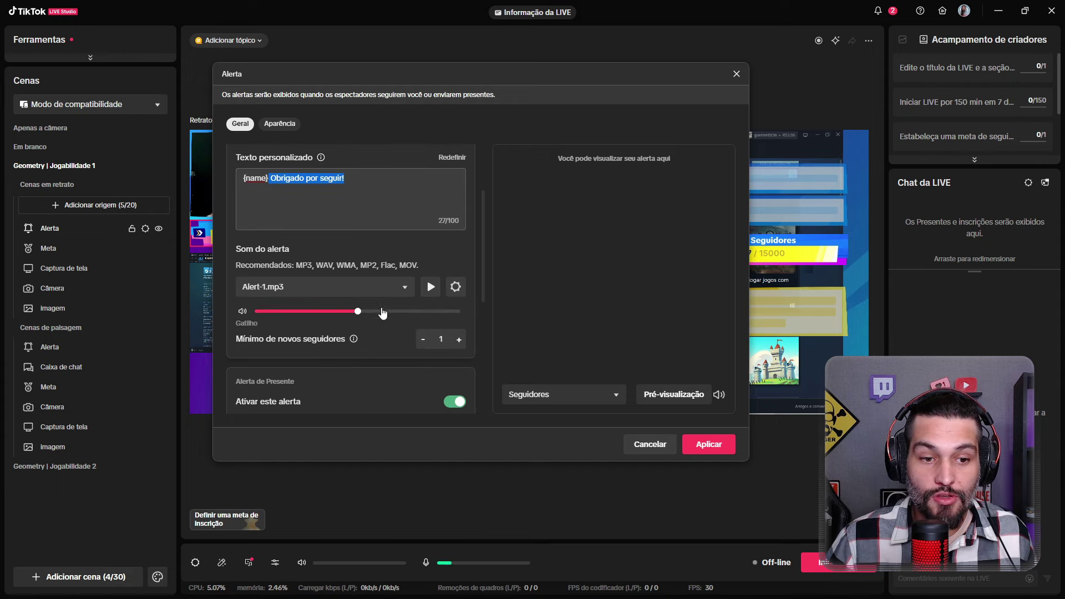
pyautogui.scroll(-3, 388, 289)
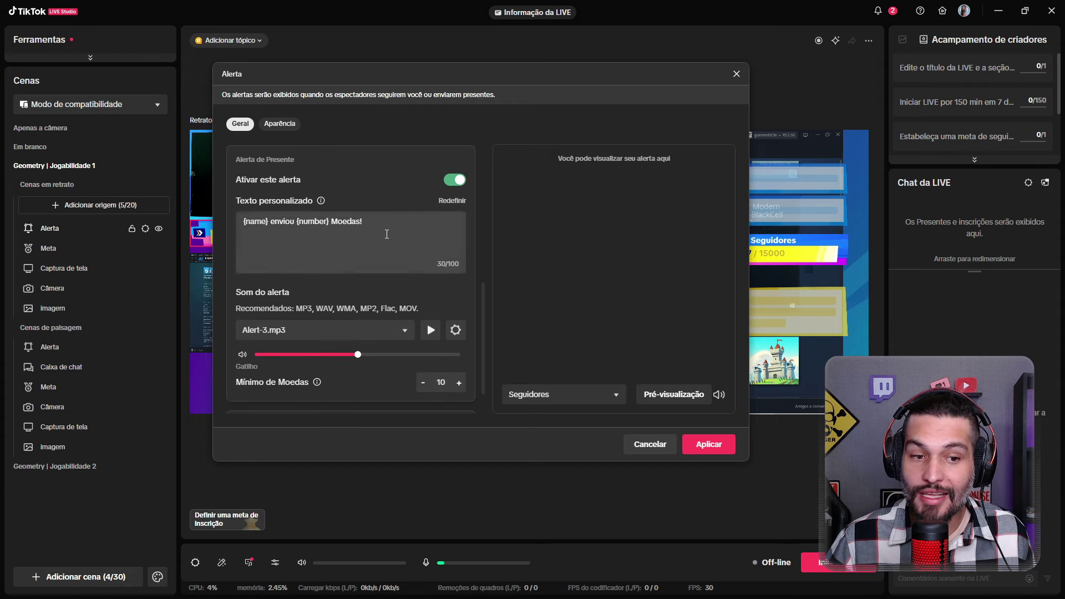
pyautogui.scroll(4, 440, 278)
pyautogui.scroll(3, 438, 275)
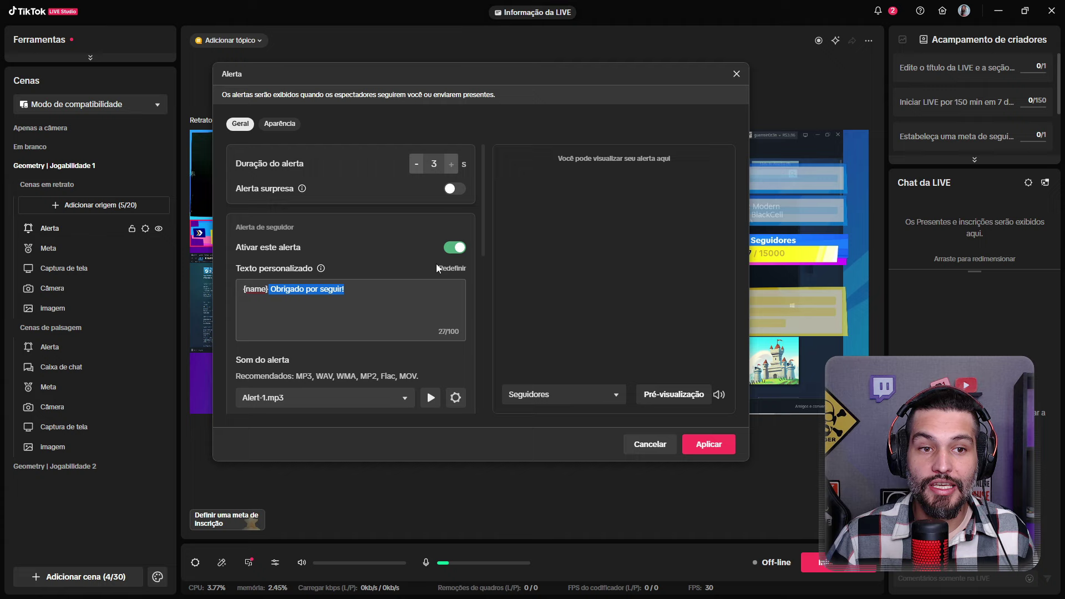
pyautogui.click(278, 125)
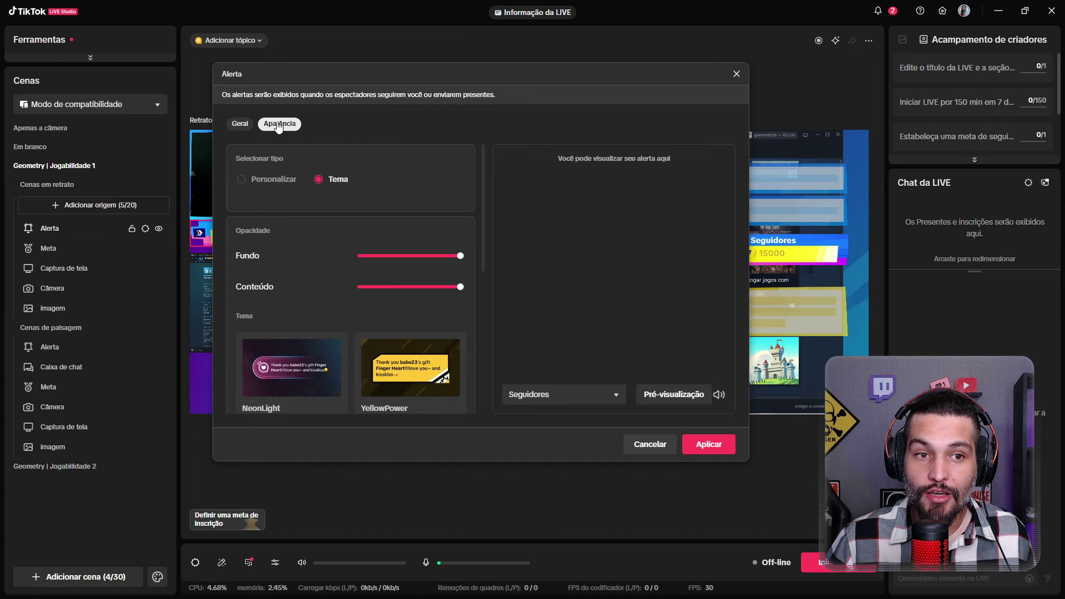
pyautogui.click(737, 74)
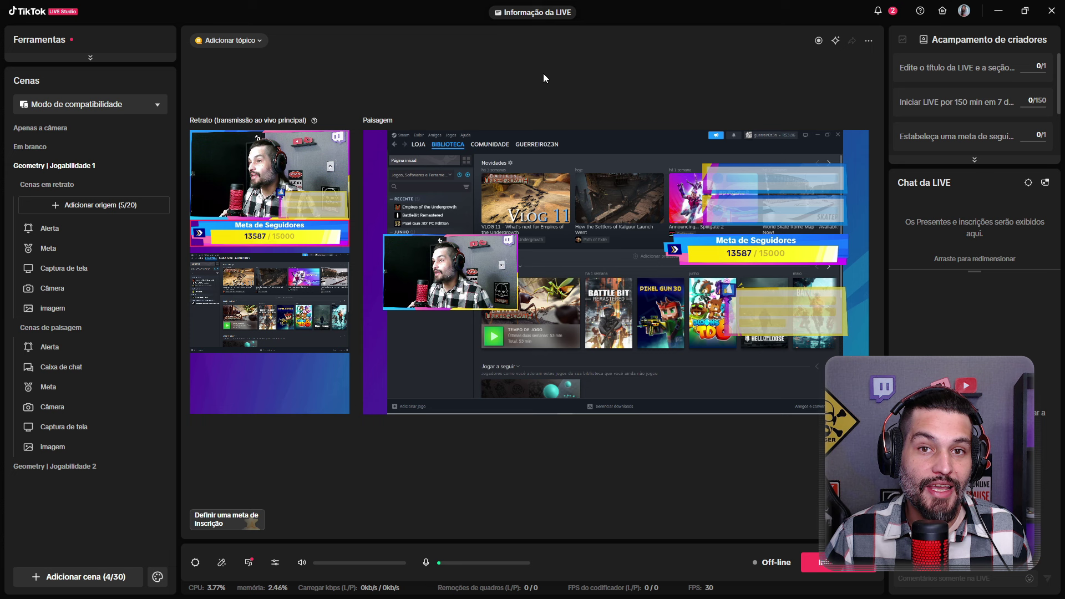
# Open the LIVE information settings and set the topic to the game Call of Duty: Mobile
pyautogui.click(537, 12)
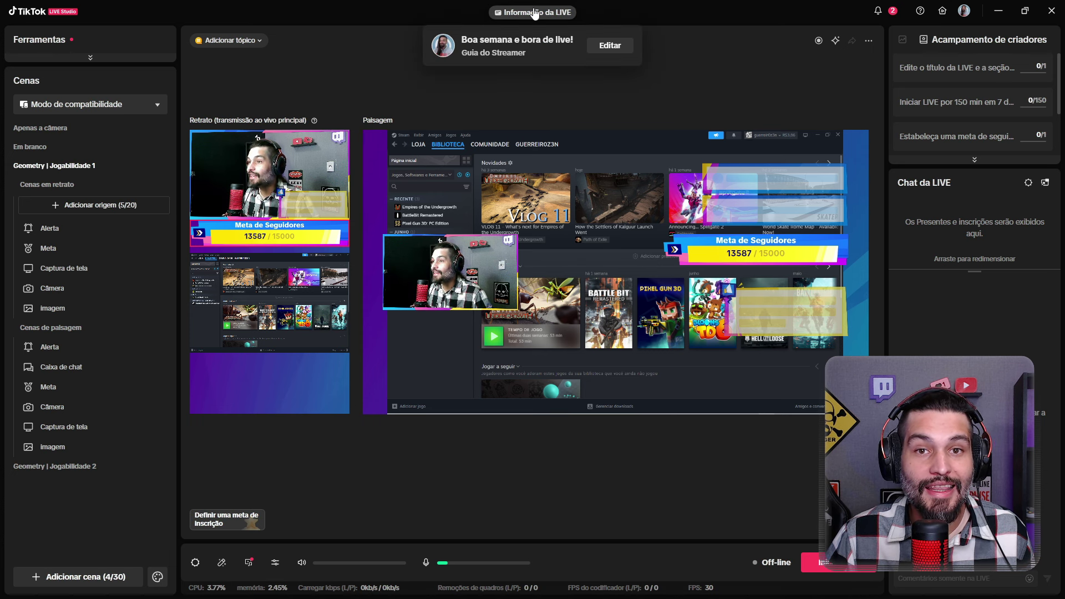
pyautogui.click(534, 11)
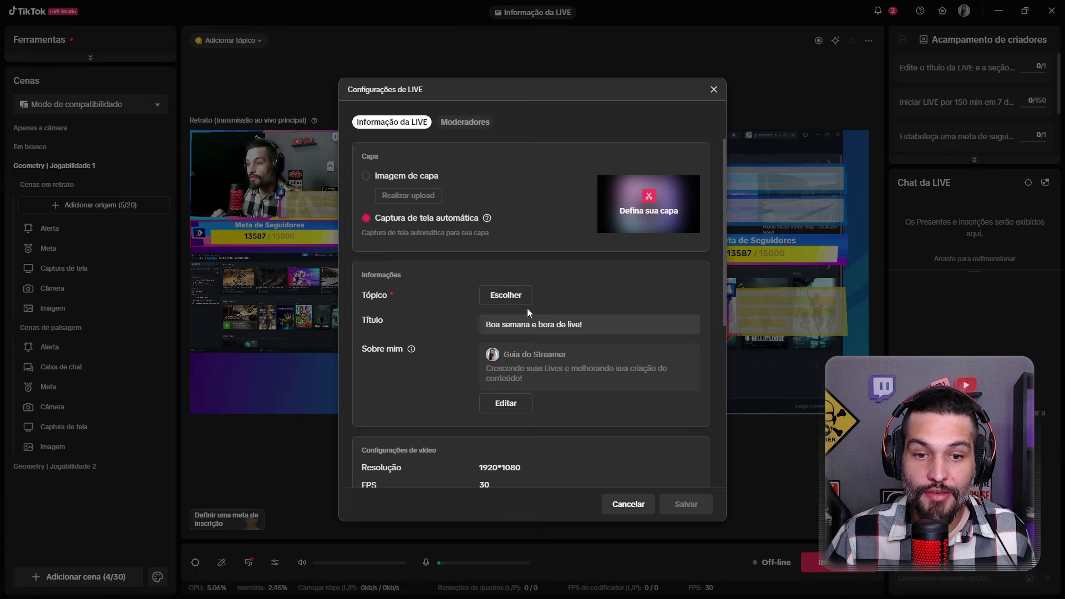
pyautogui.click(515, 298)
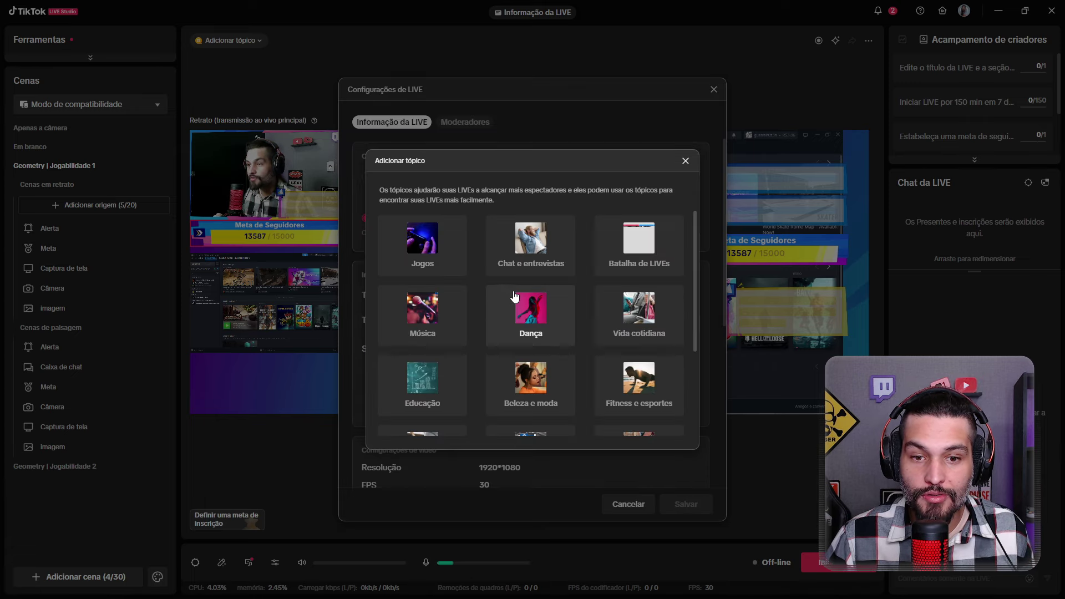
pyautogui.click(424, 245)
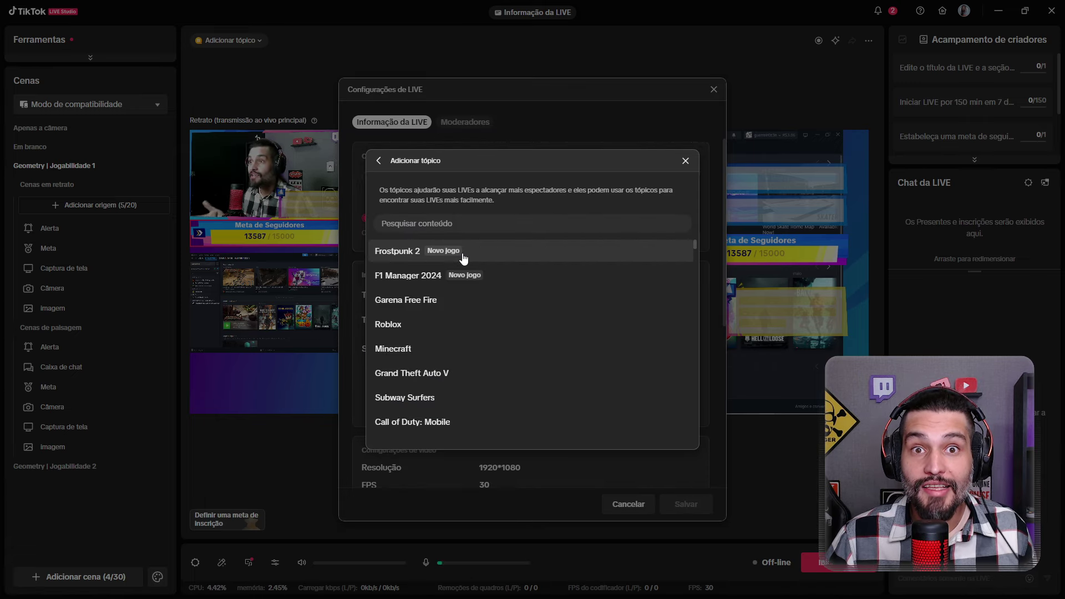
pyautogui.click(460, 422)
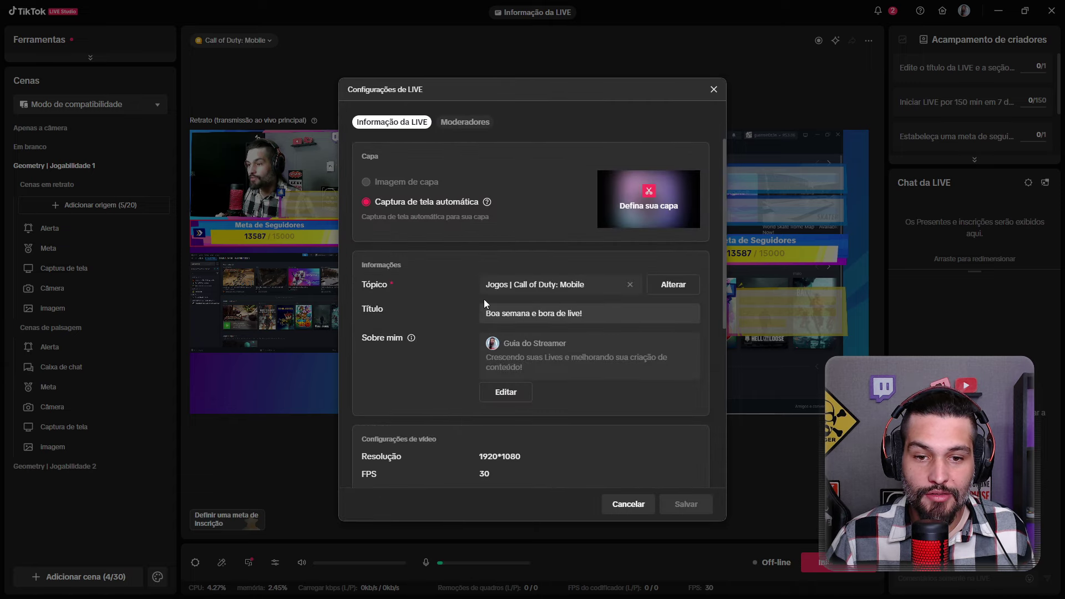
# Review the LIVE title, video configuration, subscriber options and audience controls, and save the LIVE settings
pyautogui.moveTo(602, 311); pyautogui.dragTo(420, 314)
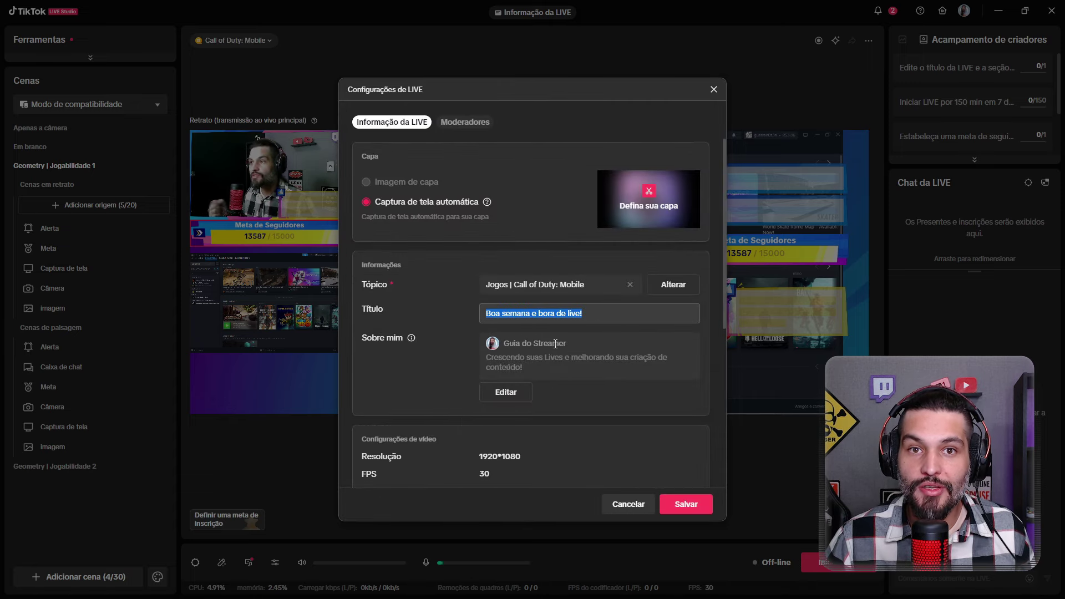
pyautogui.scroll(-4, 536, 355)
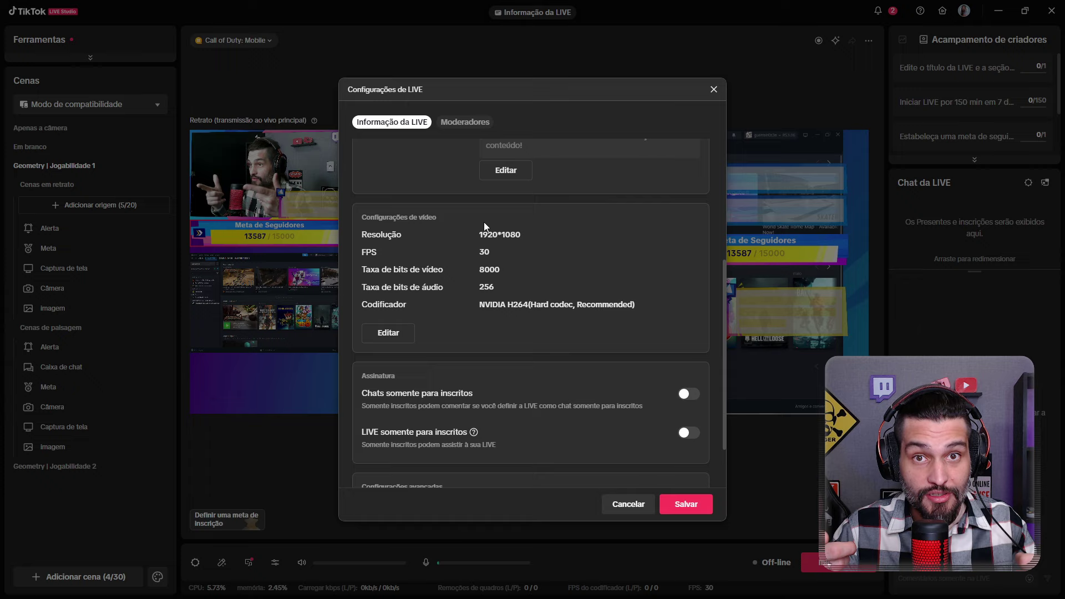
pyautogui.scroll(-1, 572, 255)
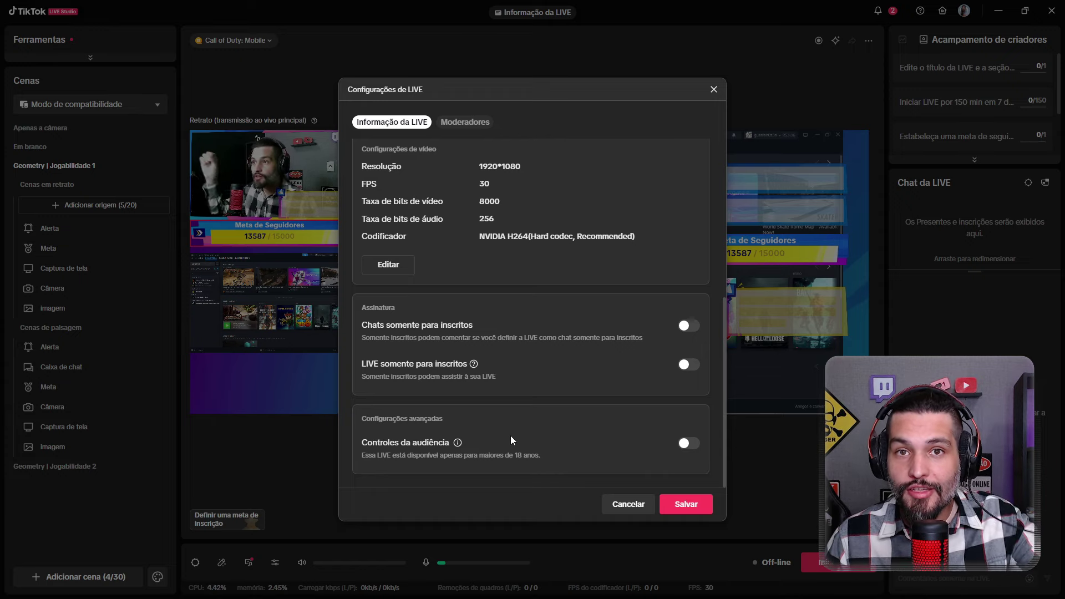
pyautogui.click(683, 505)
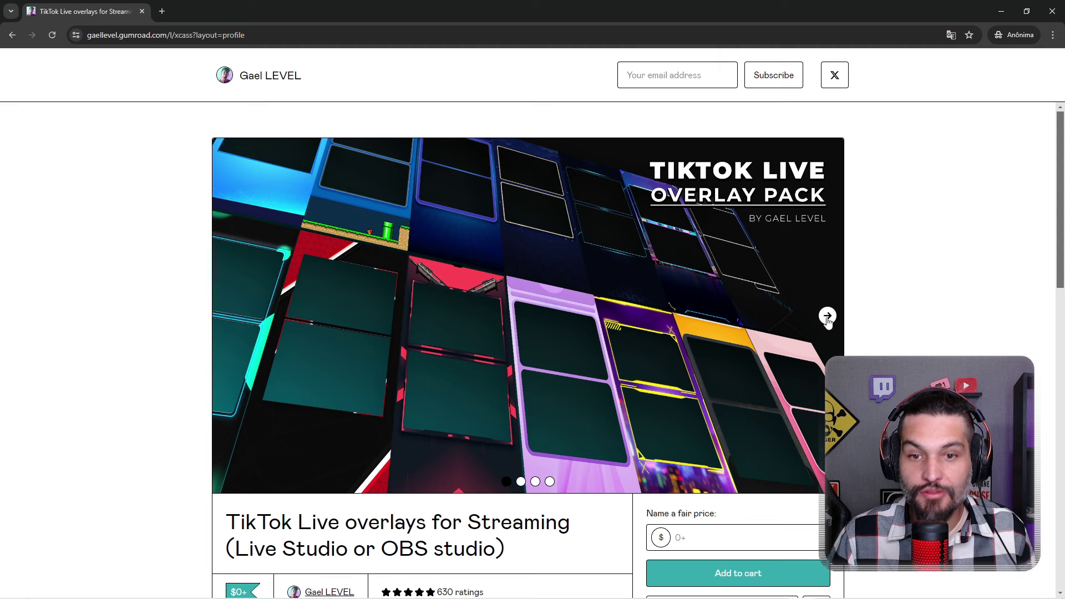
# In the browser, preview Gael LEVEL's TikTok Live overlays pack on Gumroad and get it through checkout without naming a price
pyautogui.click(826, 316)
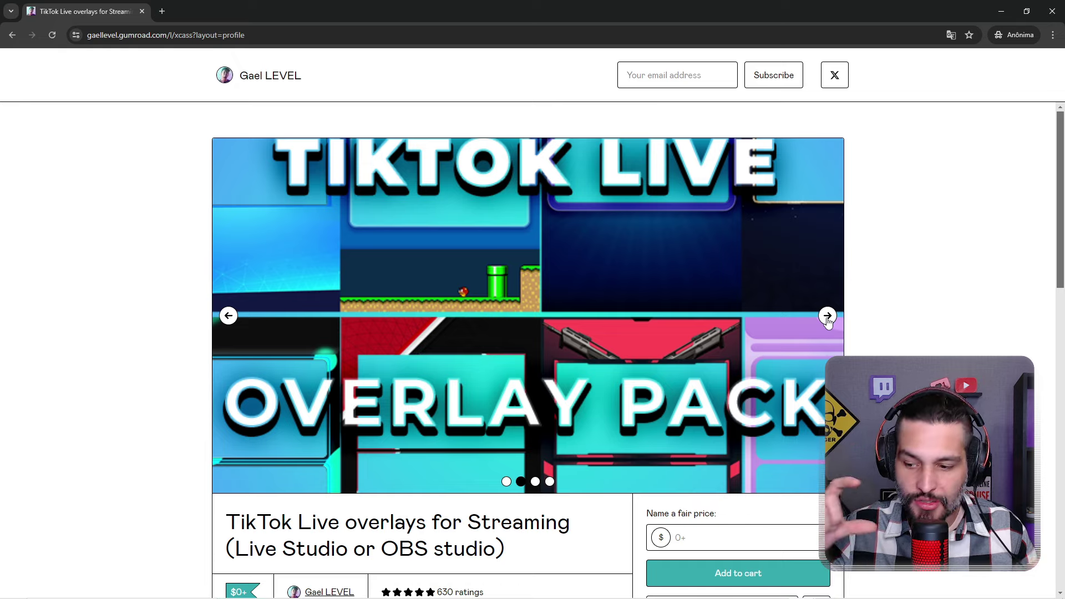
pyautogui.click(231, 35)
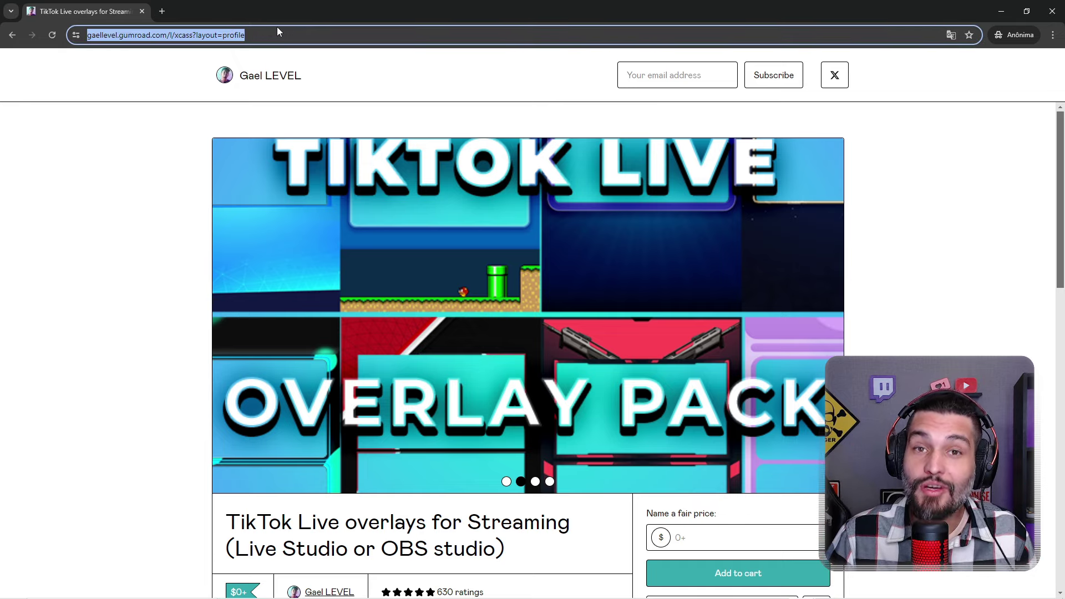
pyautogui.scroll(-5, 643, 230)
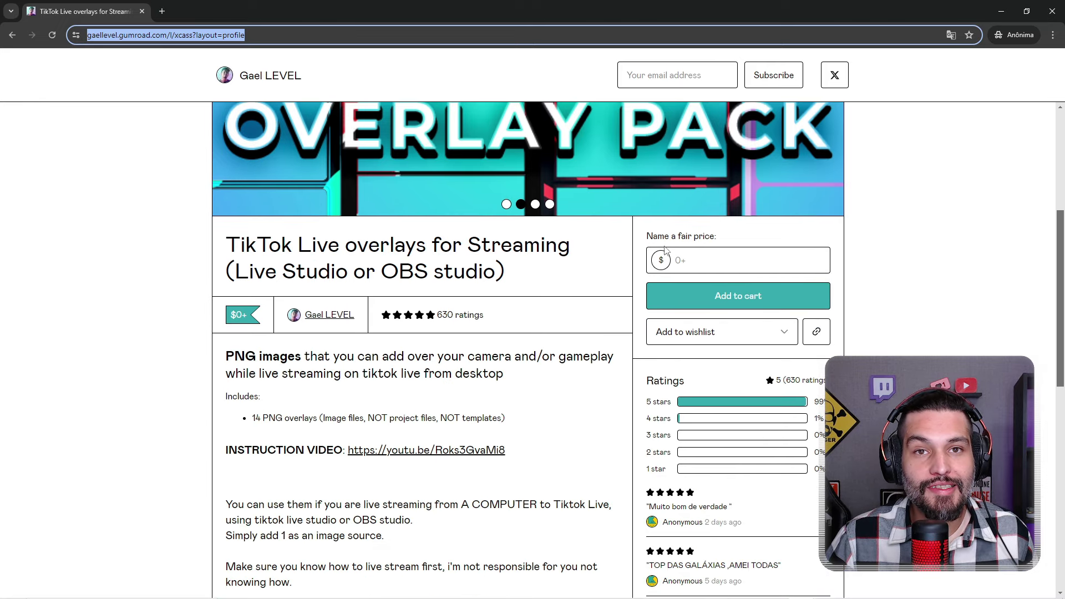
pyautogui.click(714, 265)
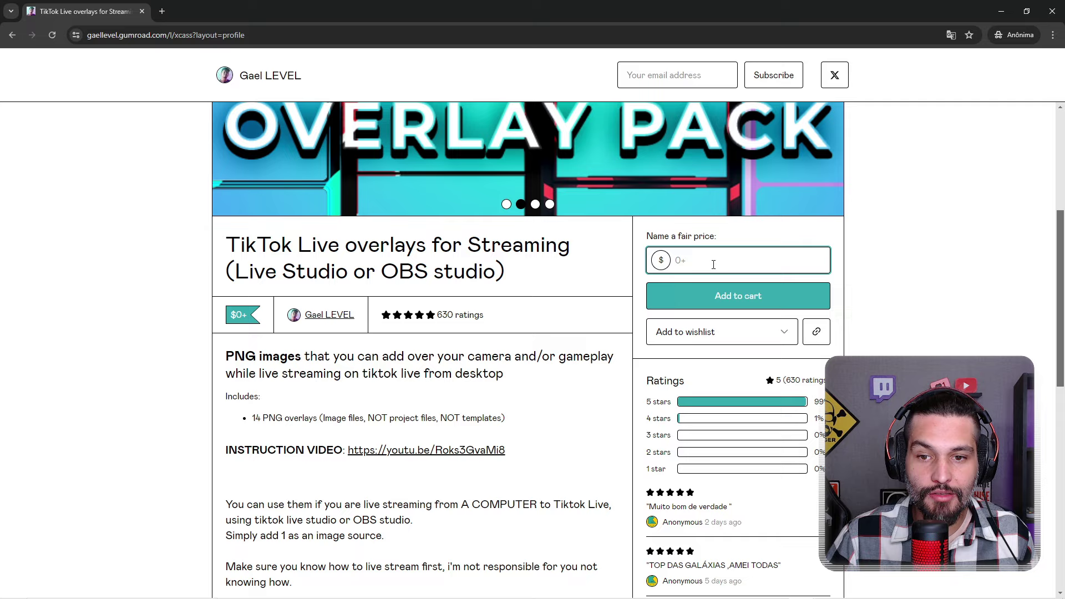
pyautogui.click(736, 298)
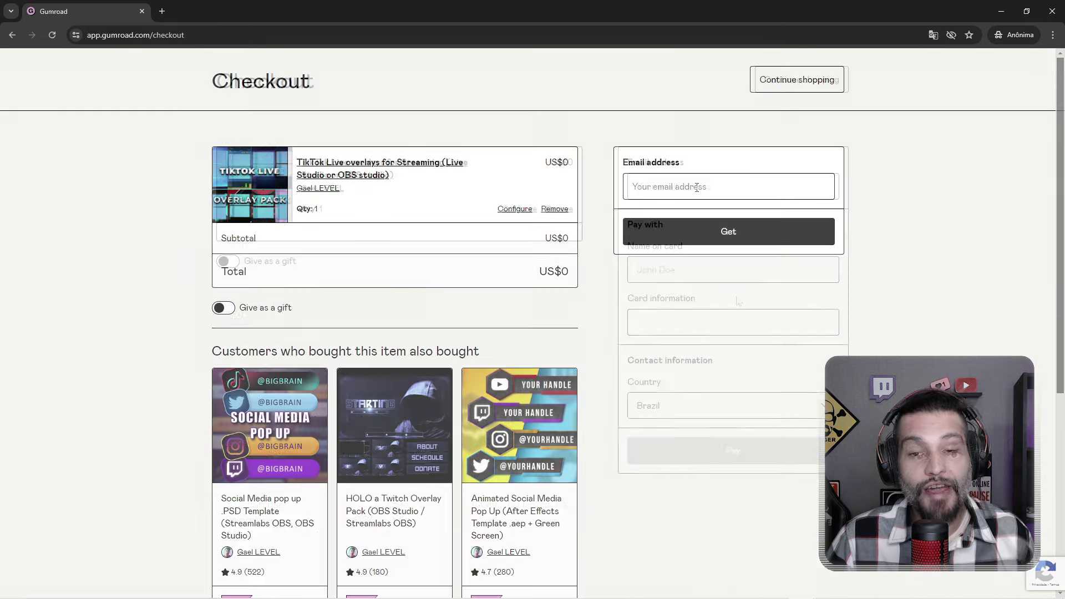
pyautogui.click(723, 231)
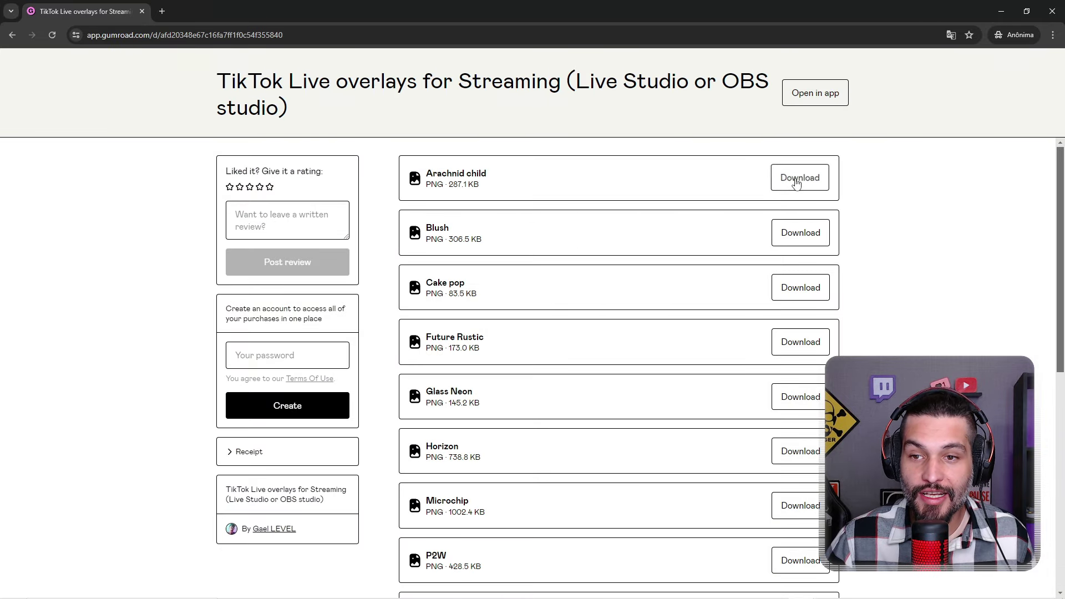
# Download the Arachnid child PNG overlay to the Transferências folder under its default name, and close its image preview
pyautogui.click(798, 179)
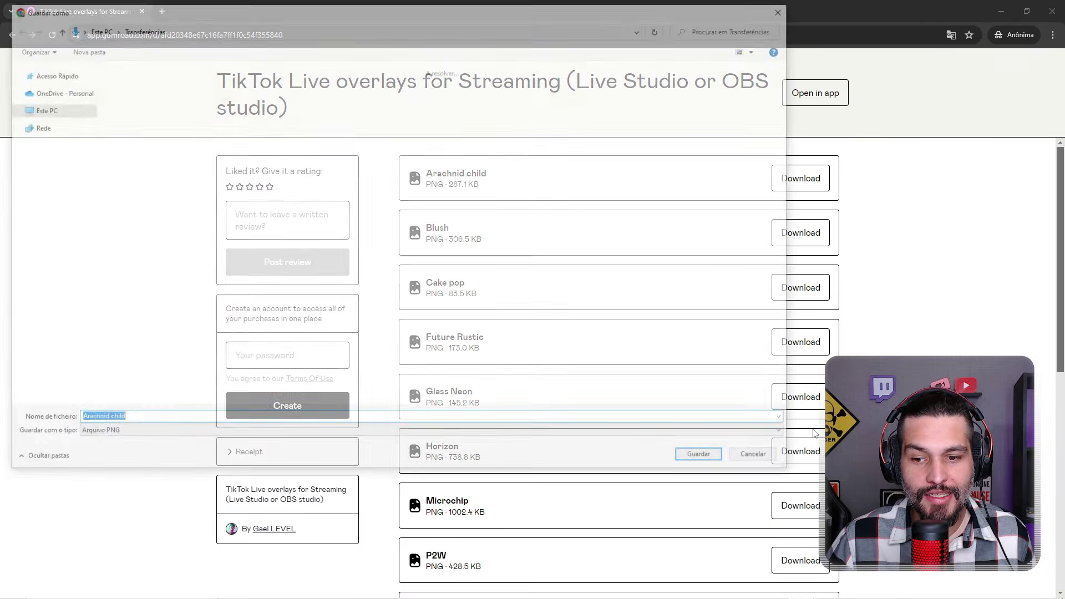
pyautogui.click(704, 460)
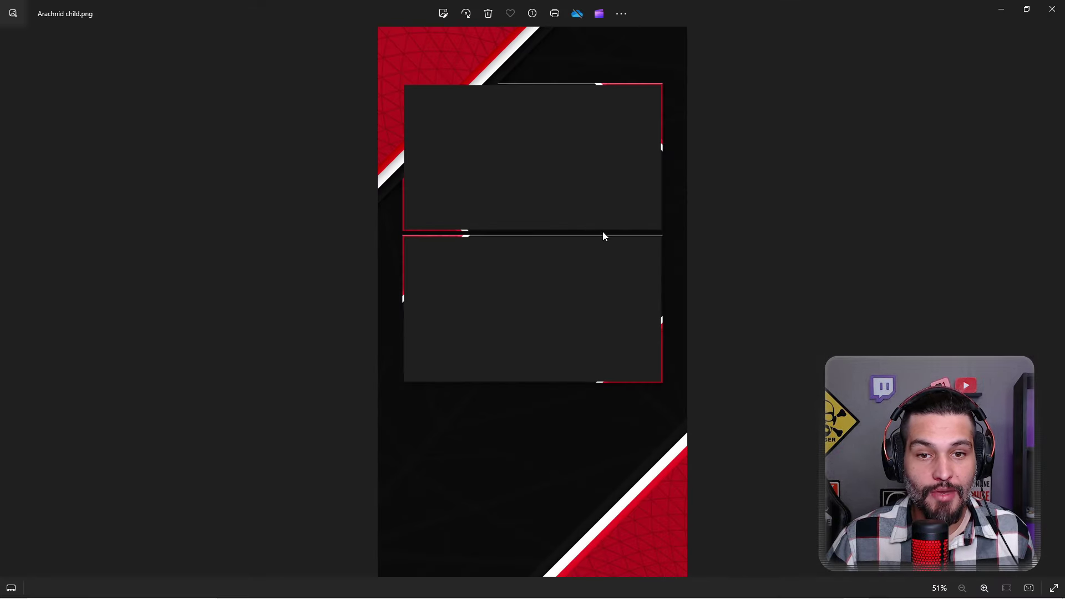
pyautogui.click(1052, 9)
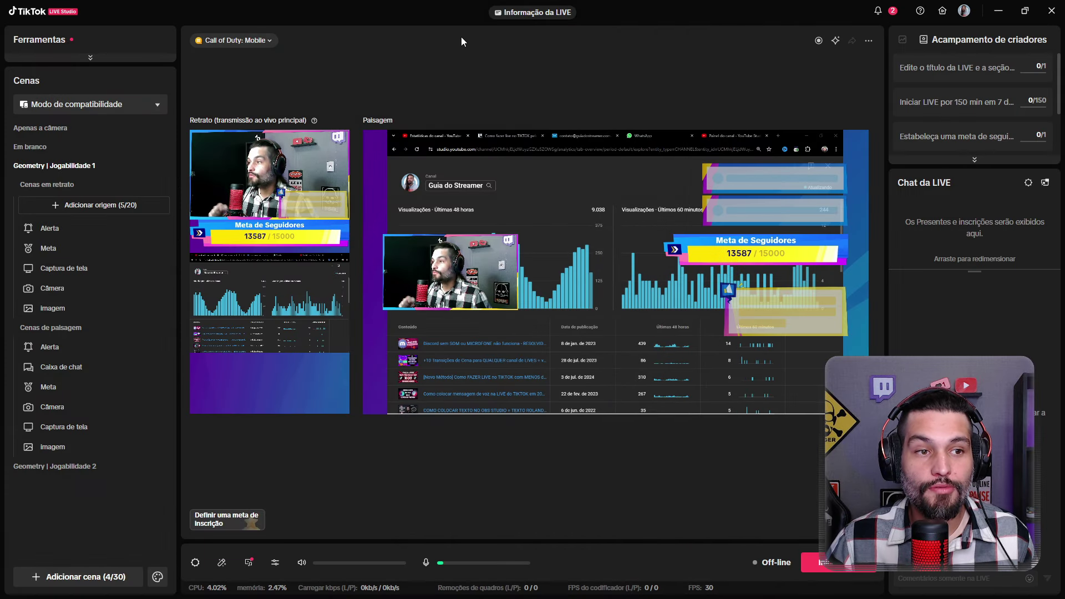
# In TikTok LIVE Studio, switch the scenes to Modo retrato, open the CyberNeon | Geral 1 scene and hide its Captura de tela source
pyautogui.click(104, 108)
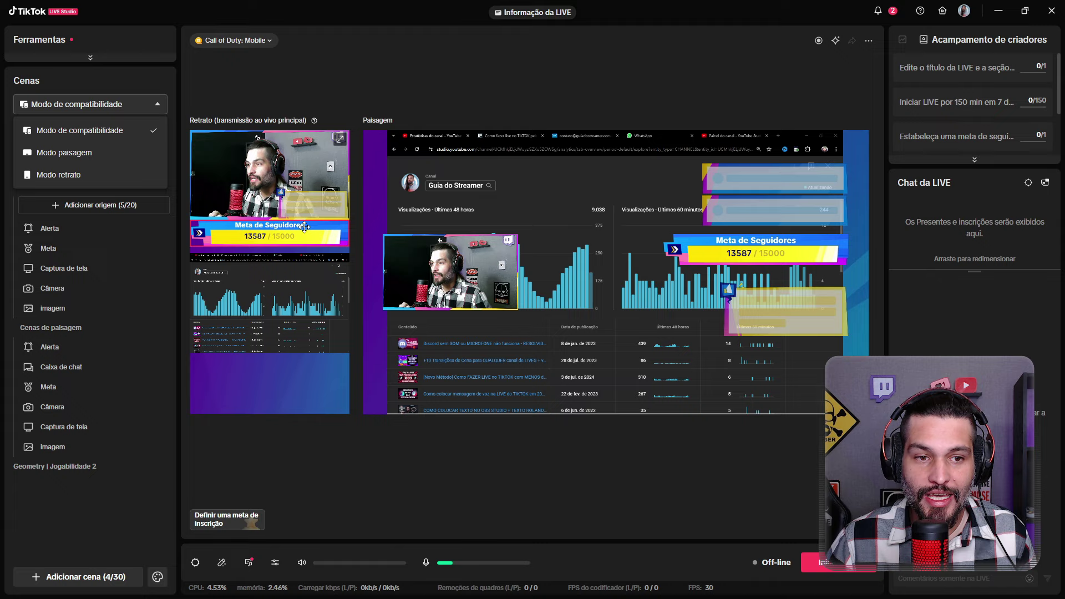
pyautogui.click(122, 178)
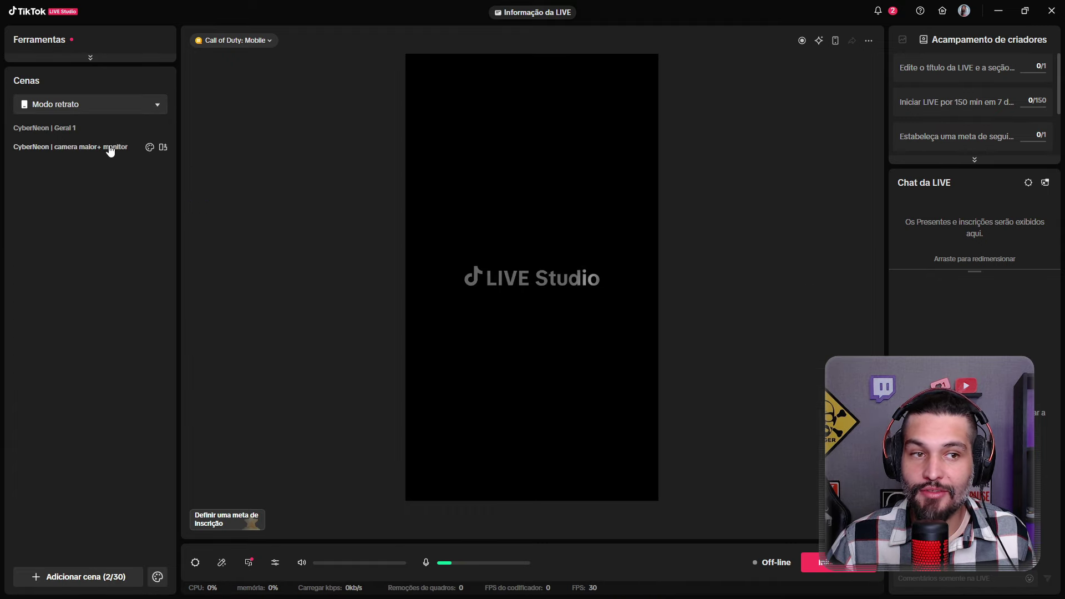
pyautogui.click(136, 135)
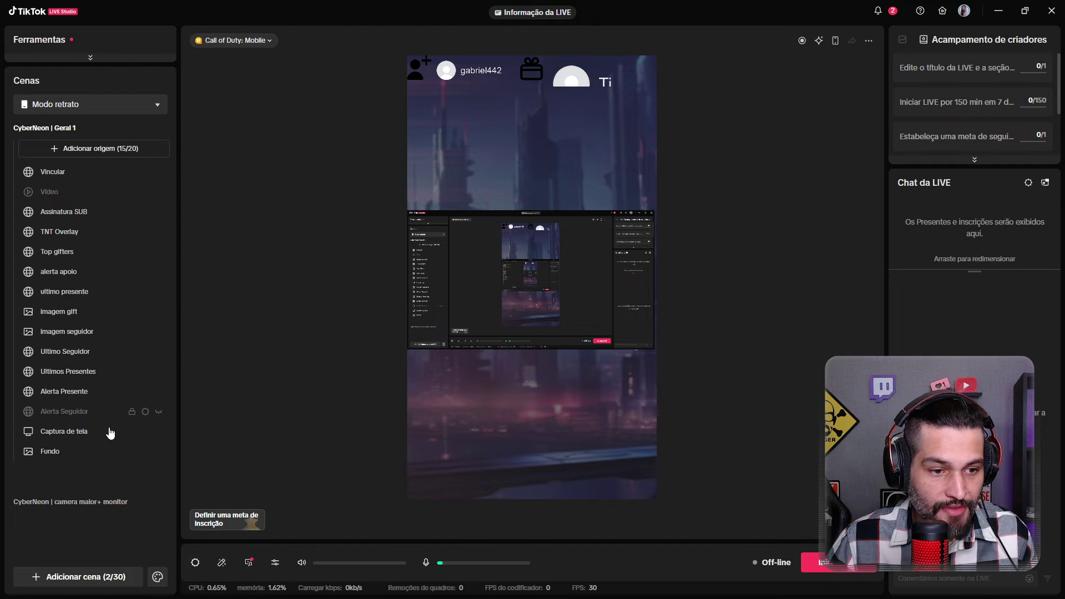
pyautogui.click(159, 433)
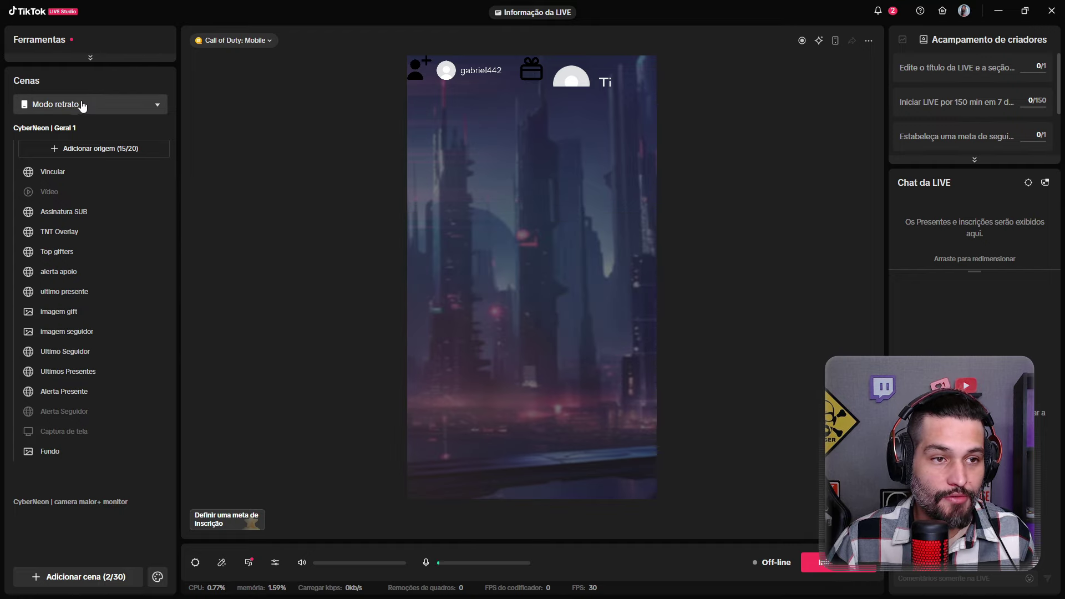
# Add the Arachnid child image as a source in the CyberNeon | Geral 1 scene and scale it to fill the portrait canvas
pyautogui.click(123, 150)
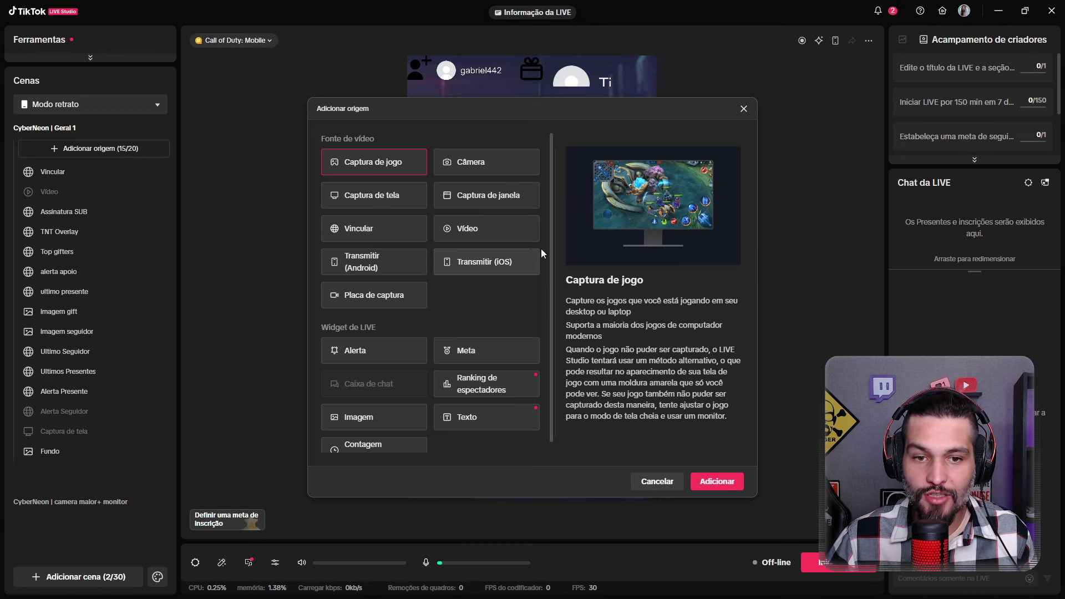
pyautogui.click(383, 420)
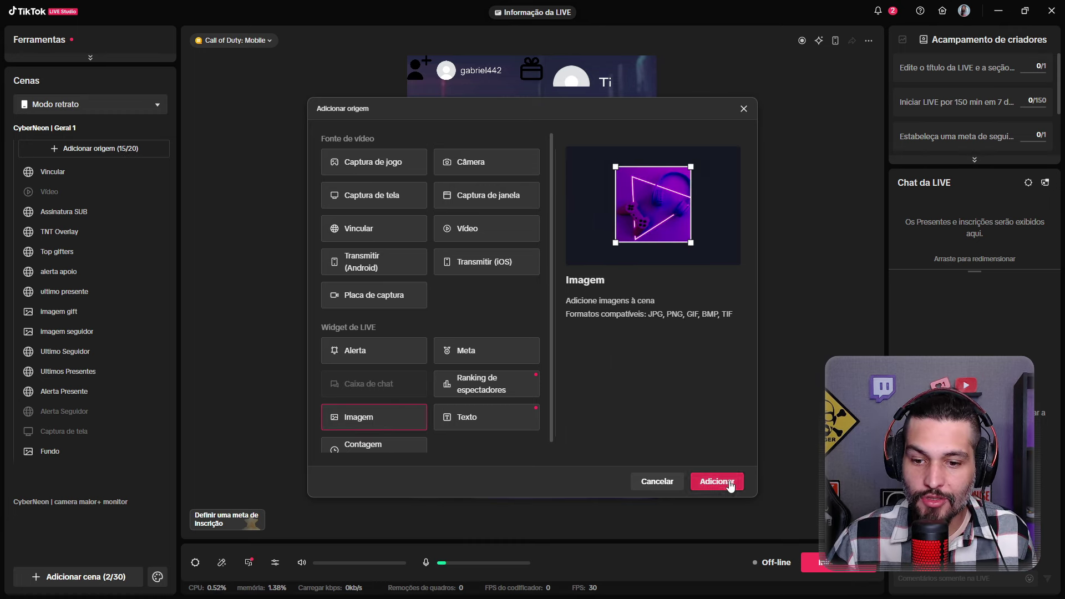
pyautogui.click(730, 484)
pyautogui.click(534, 315)
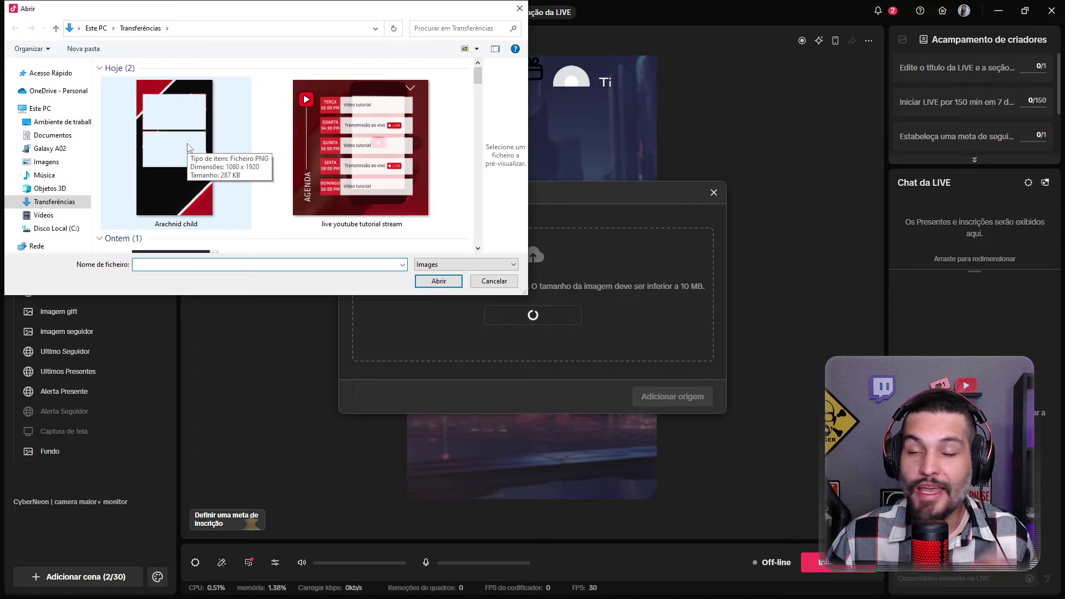
pyautogui.doubleClick(187, 143)
pyautogui.click(683, 397)
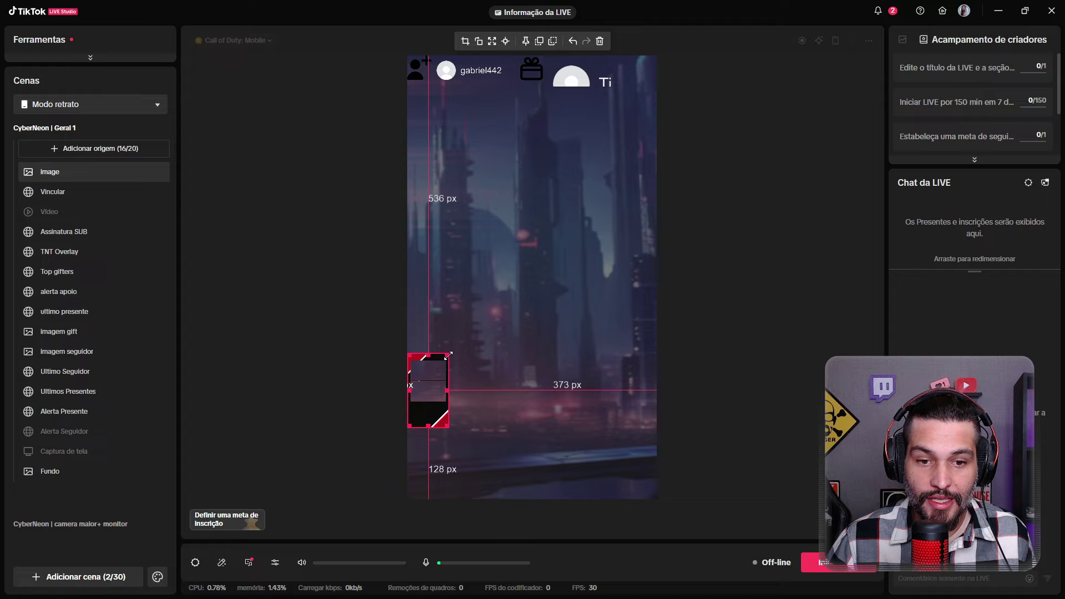
pyautogui.moveTo(448, 355); pyautogui.dragTo(803, 52)
pyautogui.moveTo(623, 427); pyautogui.dragTo(681, 497)
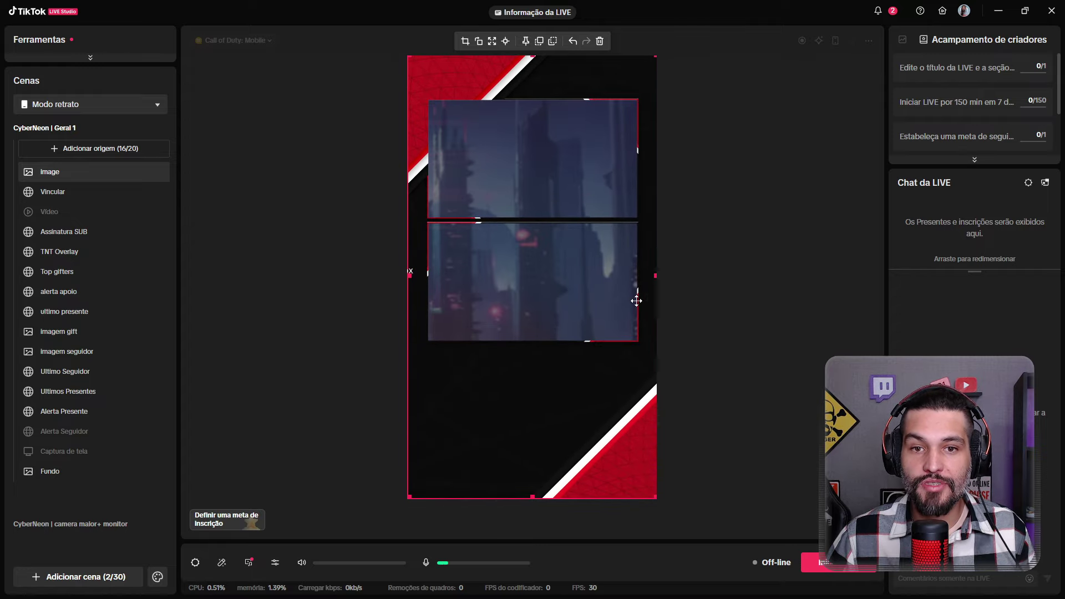
# Add a Câmera source using the REDRAGON Live Camera to the portrait scene
pyautogui.click(122, 149)
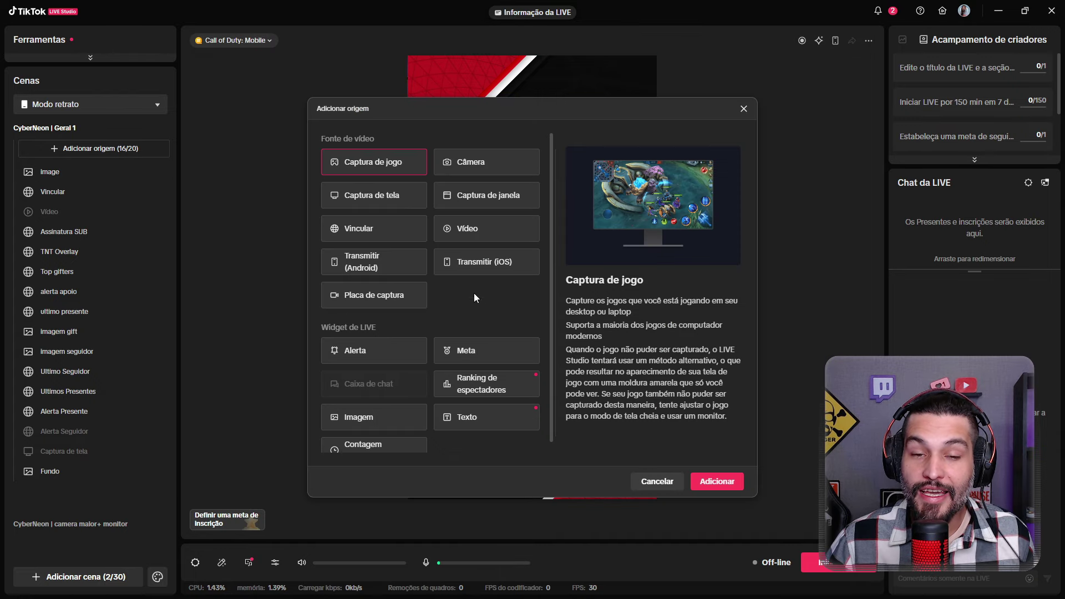
pyautogui.click(488, 166)
pyautogui.click(716, 480)
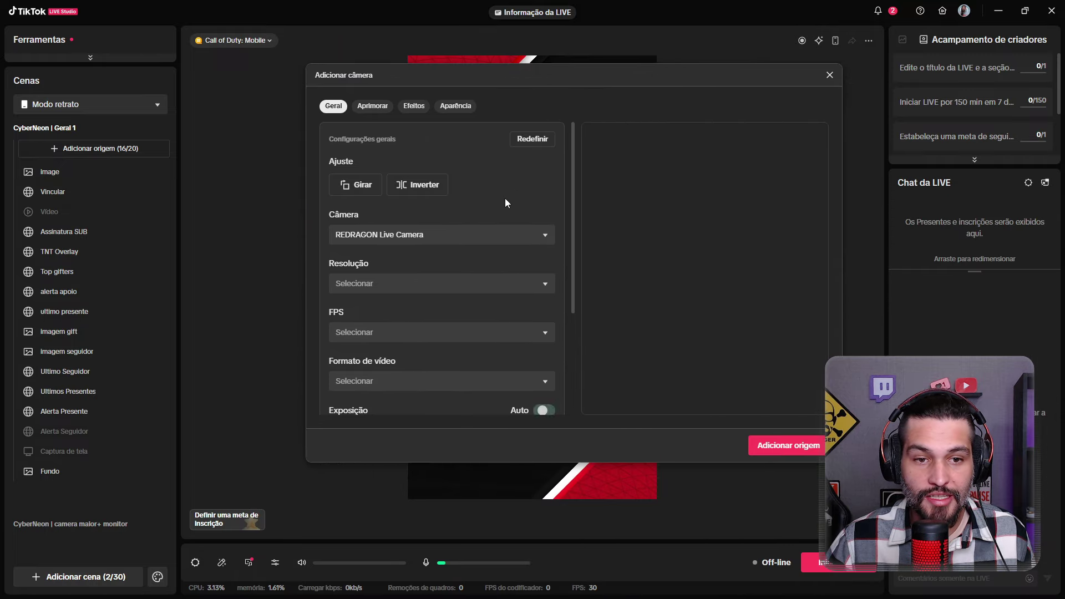
pyautogui.click(793, 444)
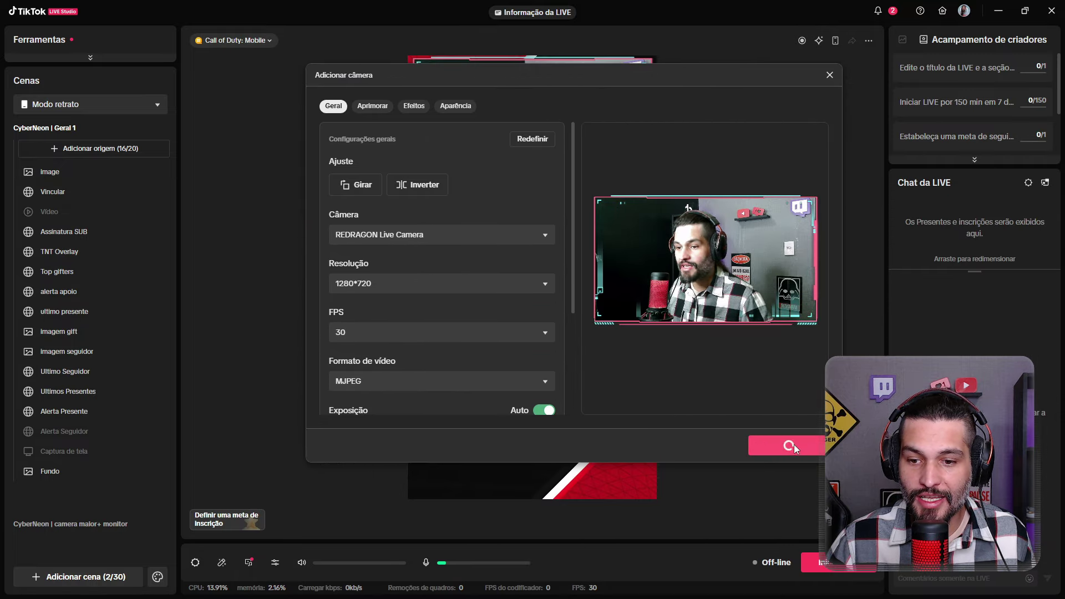
# Fit the camera into the overlay's upper frame and place it below the overlay image in the source order, just above Alerta Presente
pyautogui.moveTo(600, 158); pyautogui.dragTo(618, 203)
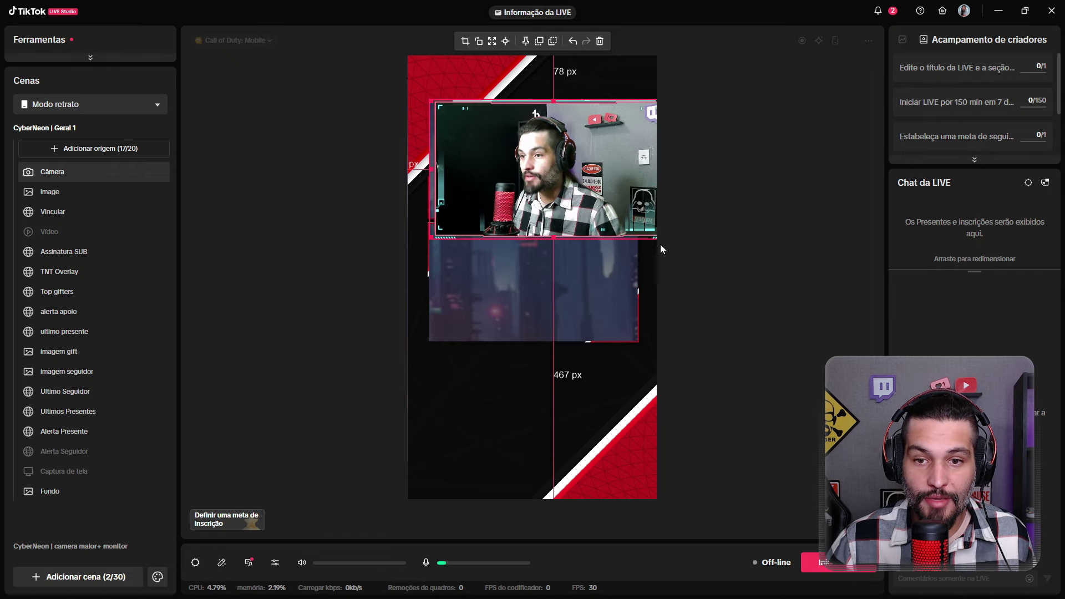
pyautogui.moveTo(660, 244); pyautogui.dragTo(638, 217)
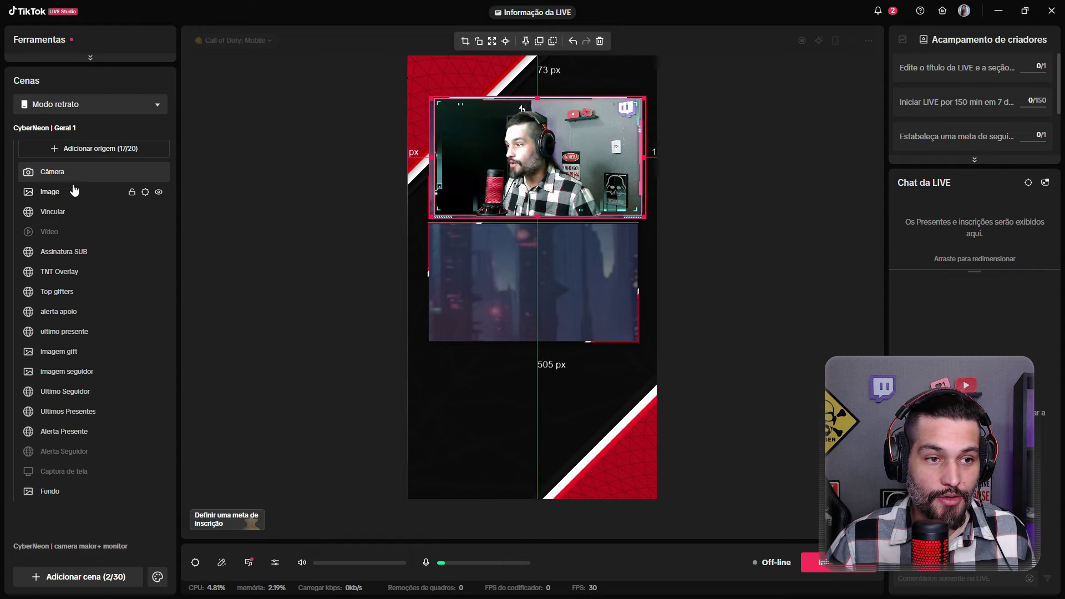
pyautogui.moveTo(55, 172); pyautogui.dragTo(88, 424)
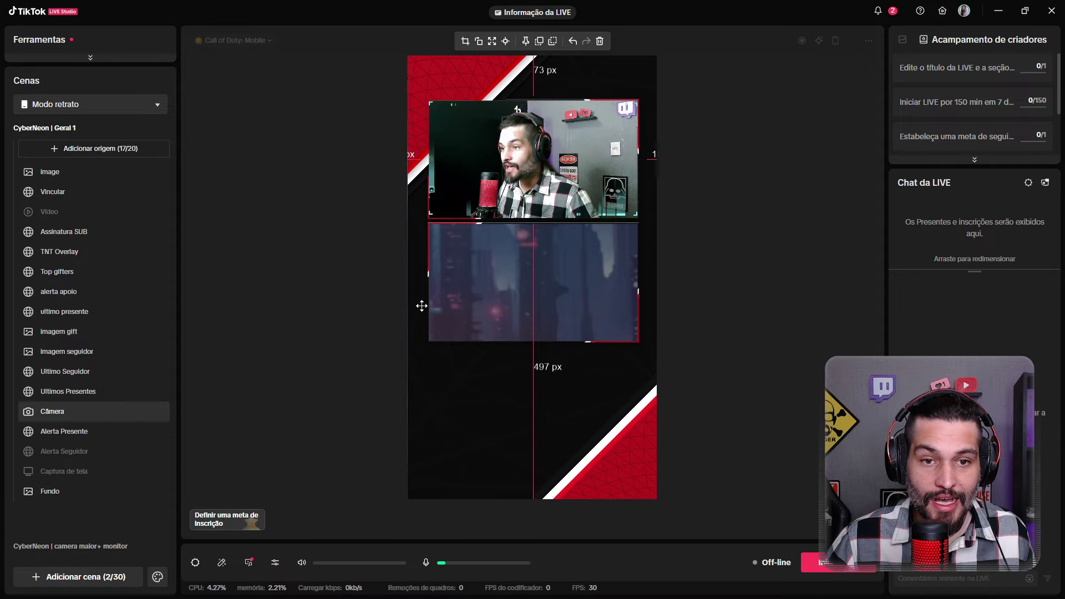
pyautogui.click(734, 209)
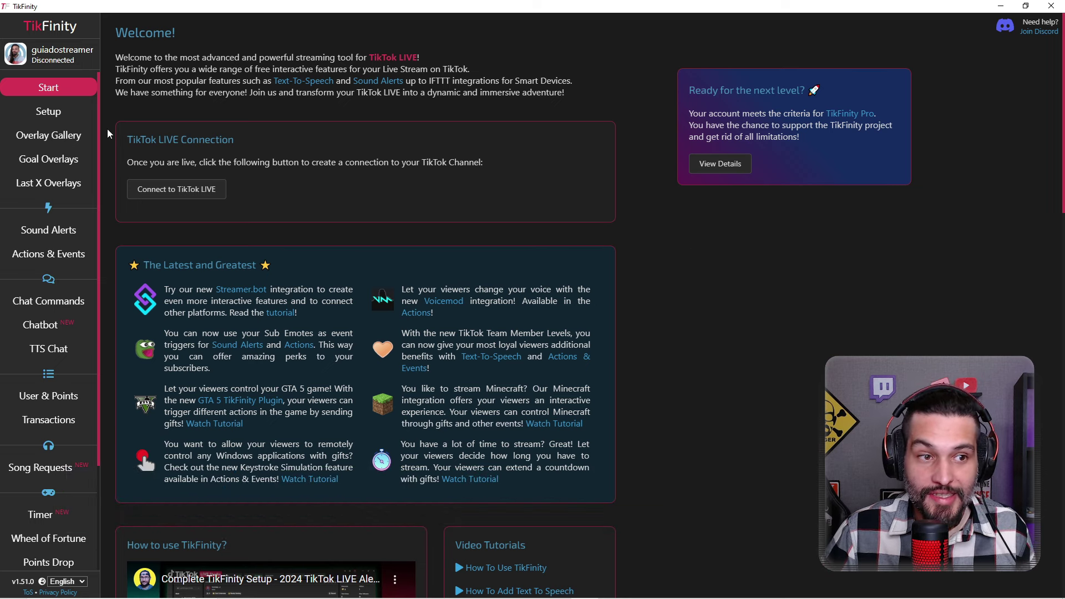
# In TikFinity, review the Sound Alerts setup and the Text-to-Speech Chat settings
pyautogui.click(50, 230)
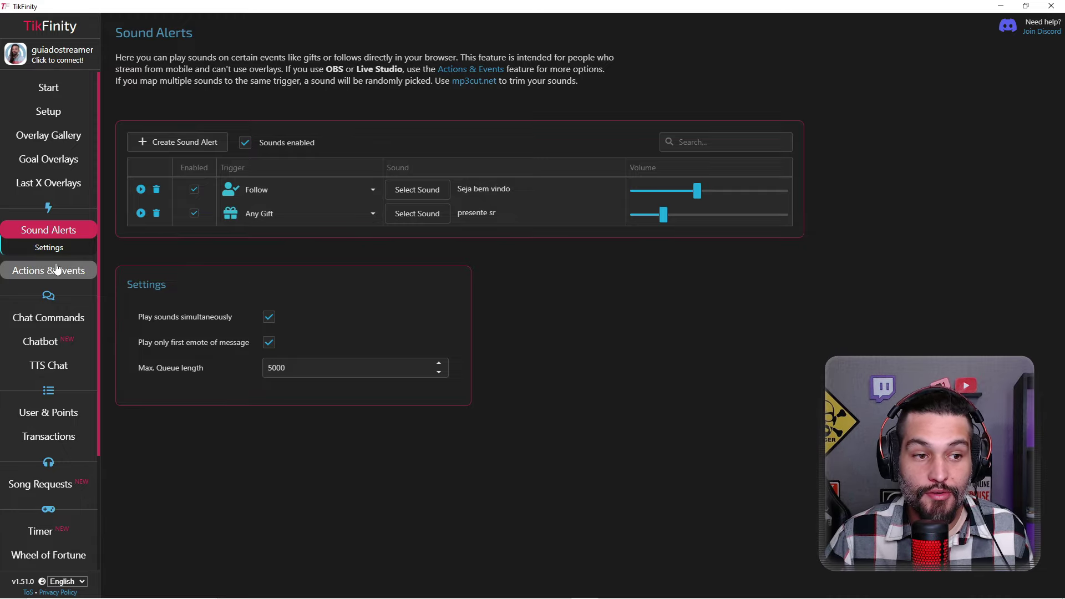
pyautogui.click(60, 366)
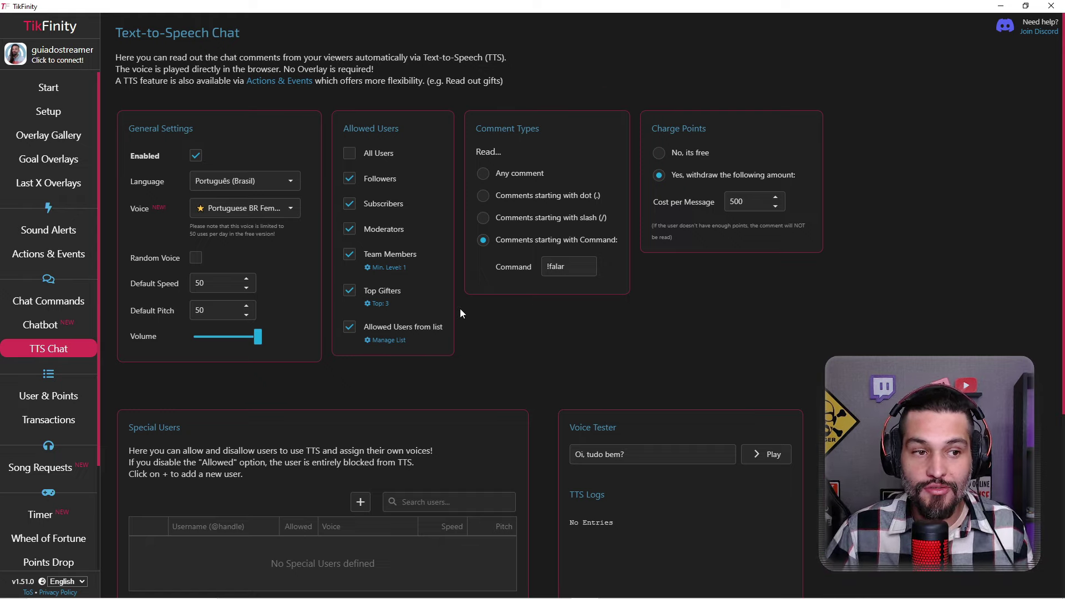
# Look through the Last X Overlays and copy the URL of the Last Chatter overlay
pyautogui.click(60, 185)
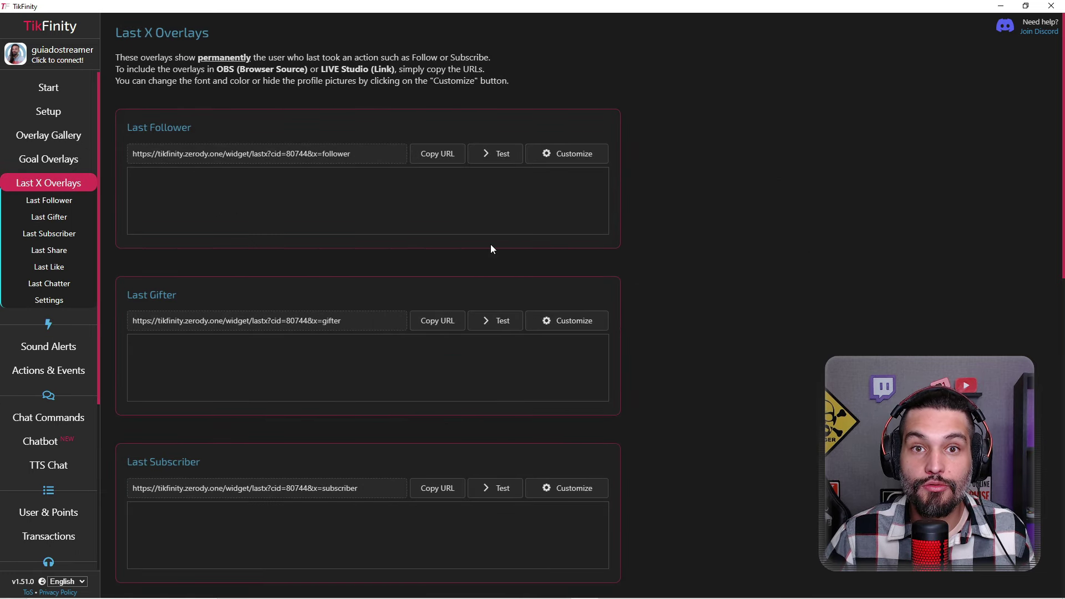
pyautogui.scroll(-3, 480, 209)
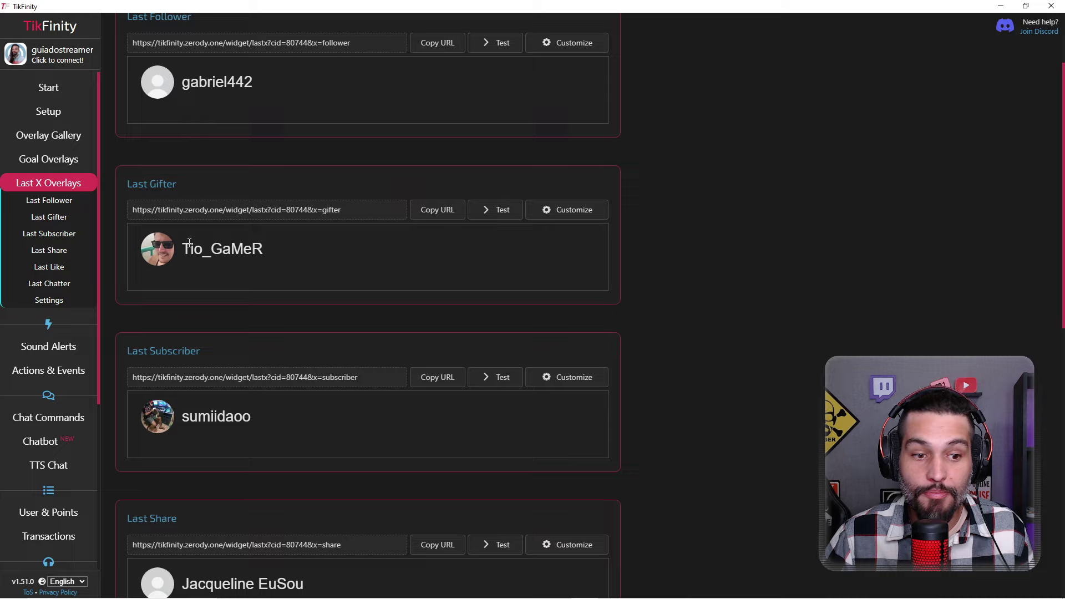
pyautogui.scroll(-1, 361, 244)
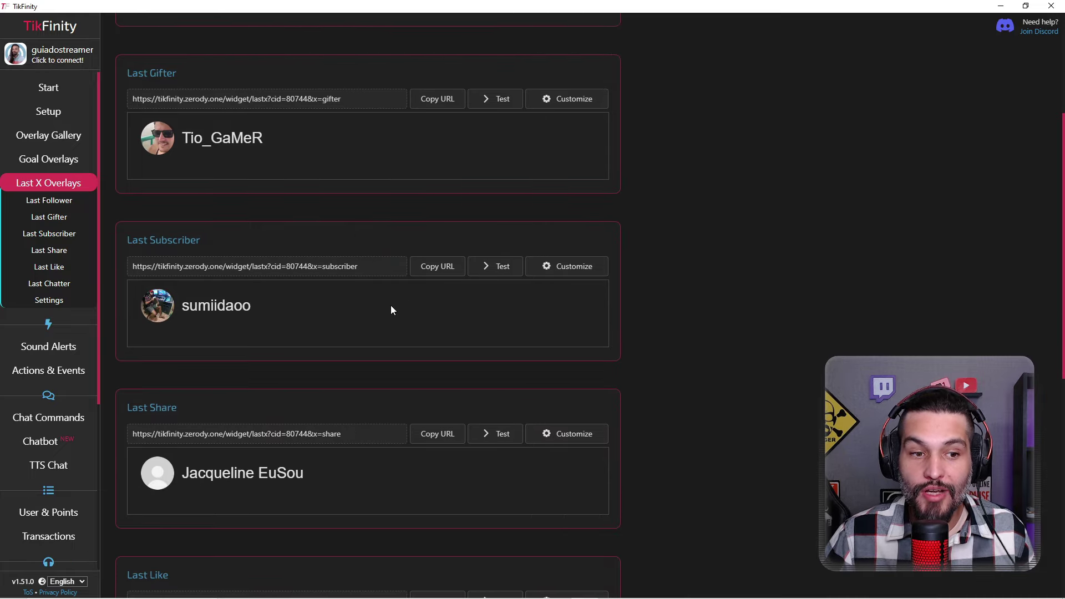
pyautogui.scroll(-1, 316, 286)
pyautogui.scroll(-3, 272, 238)
pyautogui.scroll(-2, 297, 238)
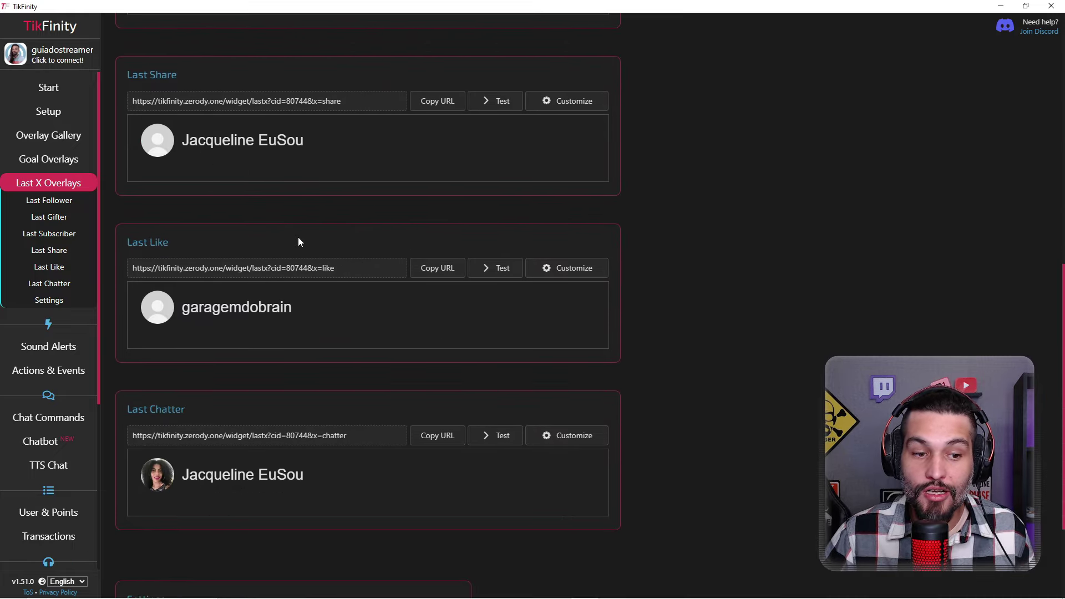
pyautogui.scroll(-2, 298, 238)
pyautogui.click(450, 327)
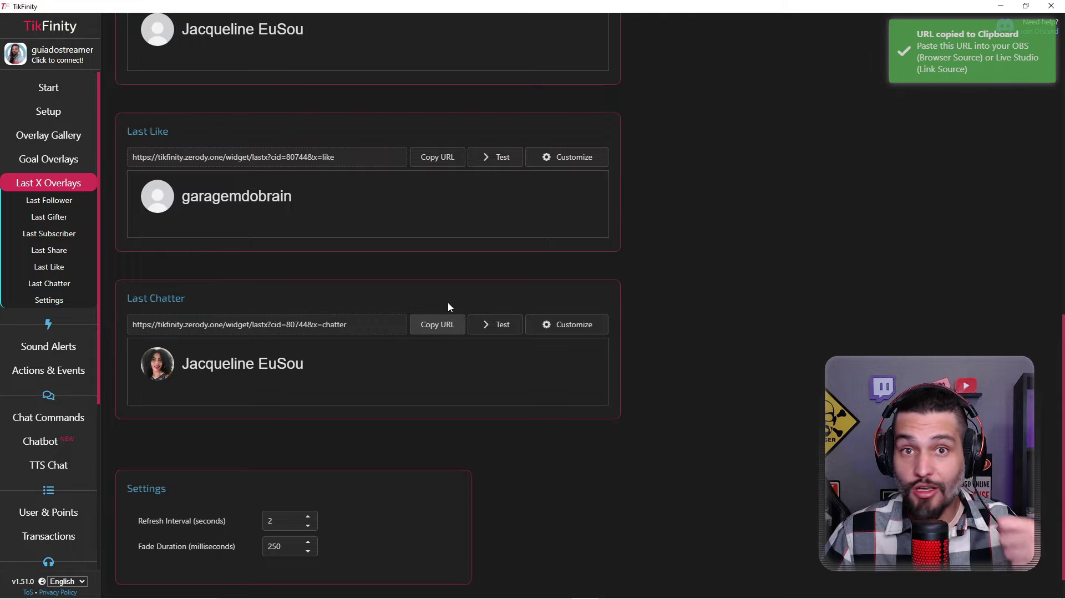
# Look through TikFinity's Chat Commands, Chatbot and Song Requests pages
pyautogui.click(49, 417)
pyautogui.scroll(-3, 54, 222)
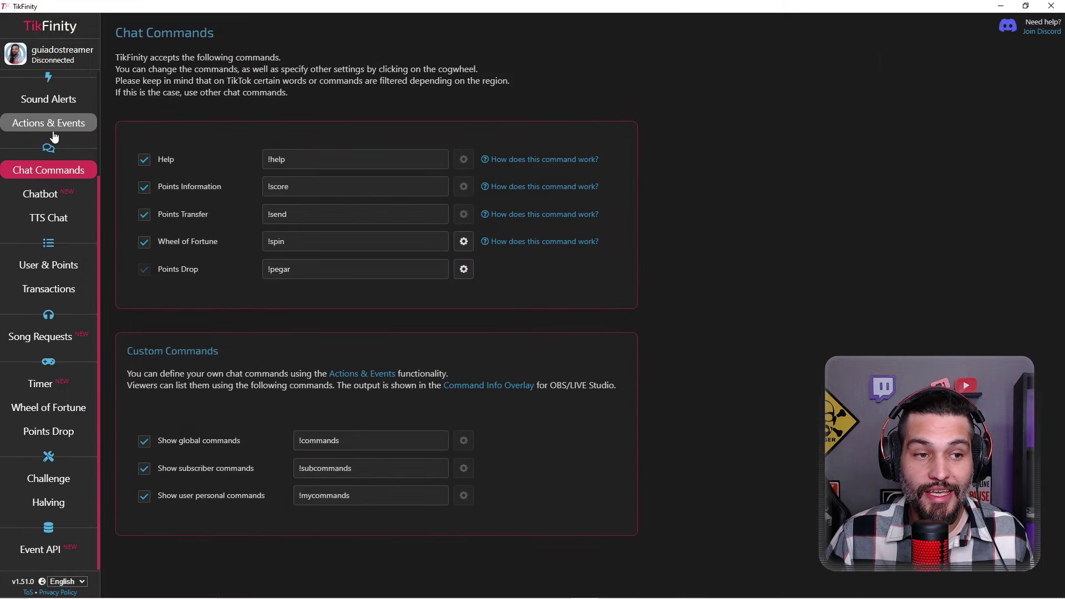
pyautogui.click(48, 198)
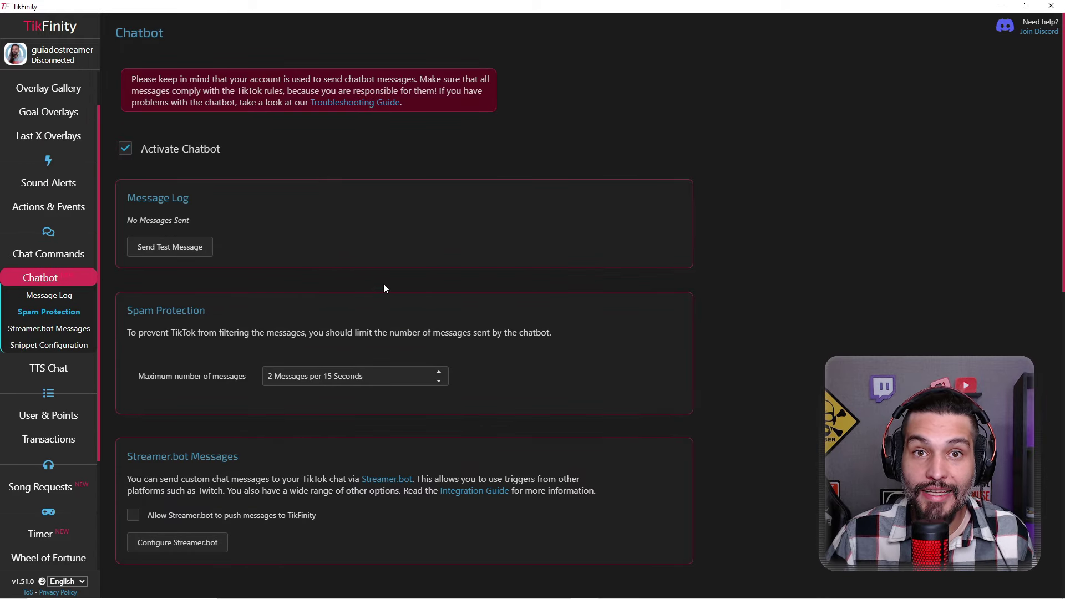
pyautogui.click(42, 487)
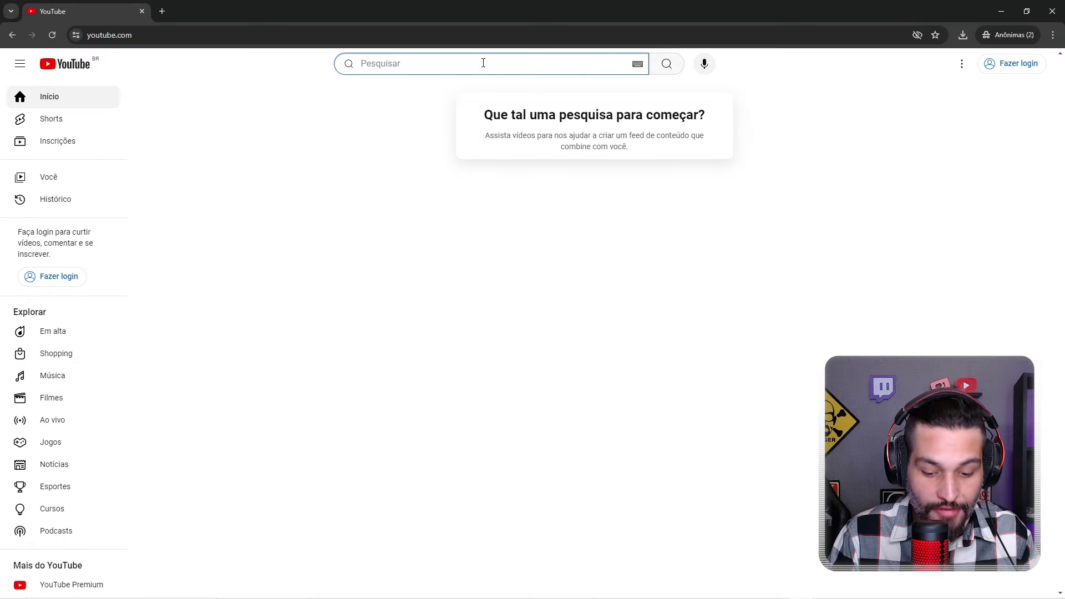
# On YouTube in the browser, search for "tikfinity" and browse the resulting tutorial videos
pyautogui.write('tikfinity')
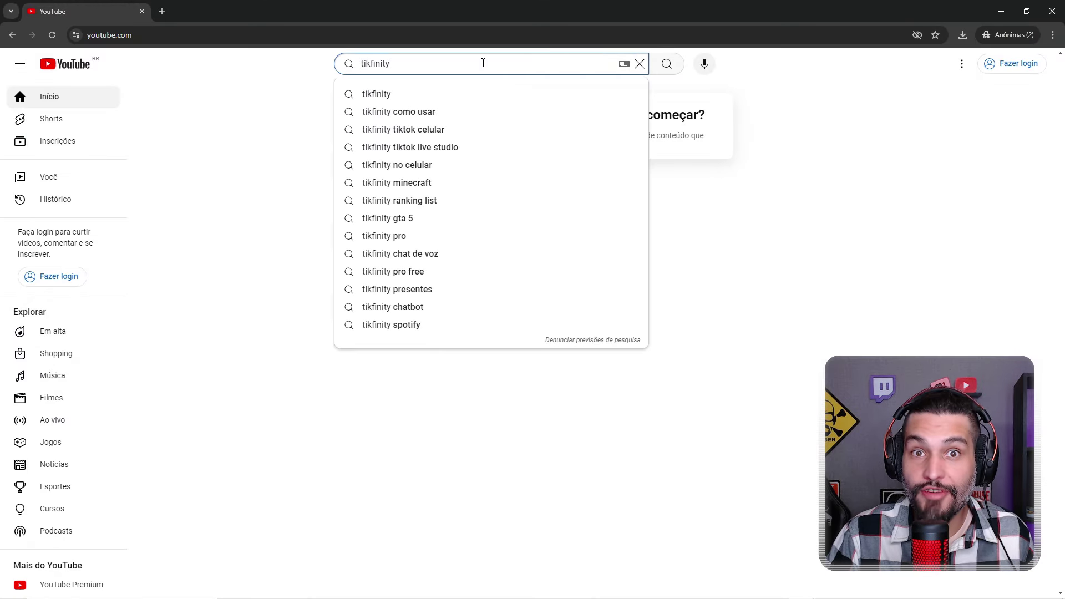
pyautogui.press('Return')
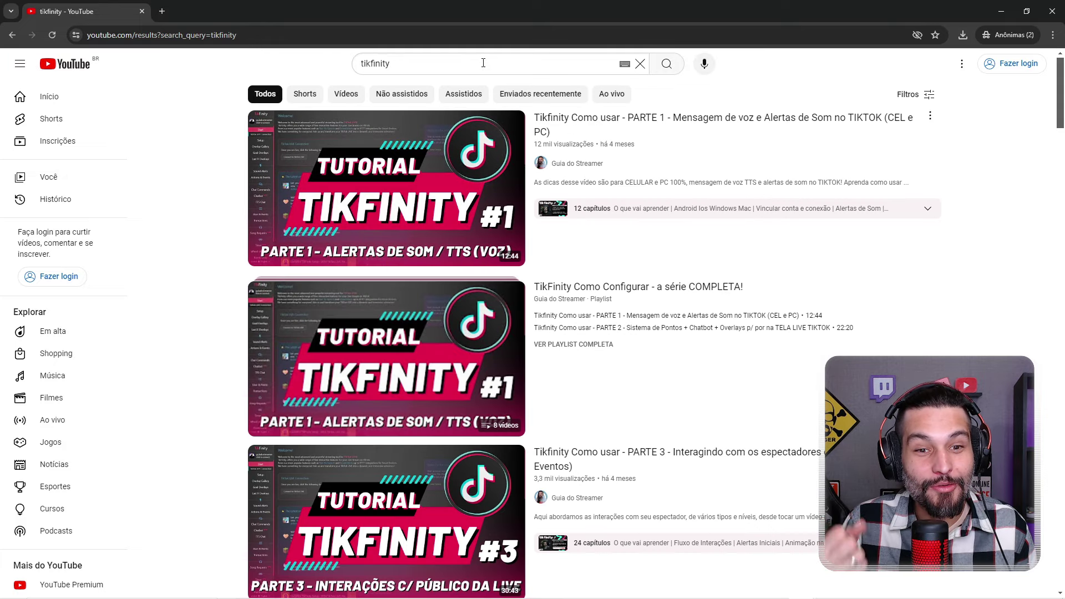
pyautogui.scroll(-3, 635, 119)
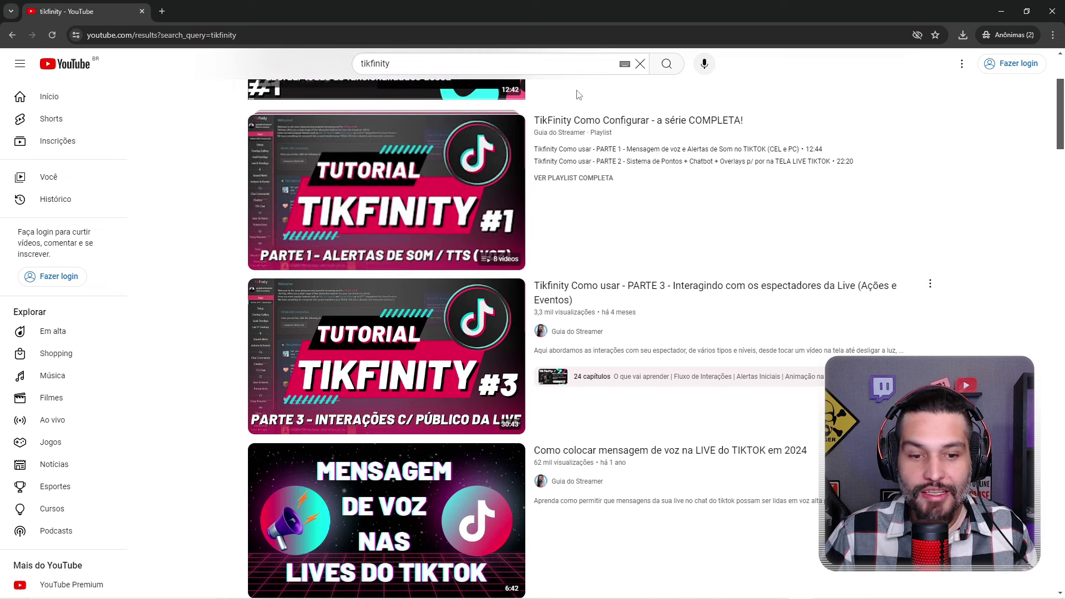
pyautogui.scroll(-4, 713, 244)
pyautogui.scroll(7, 716, 237)
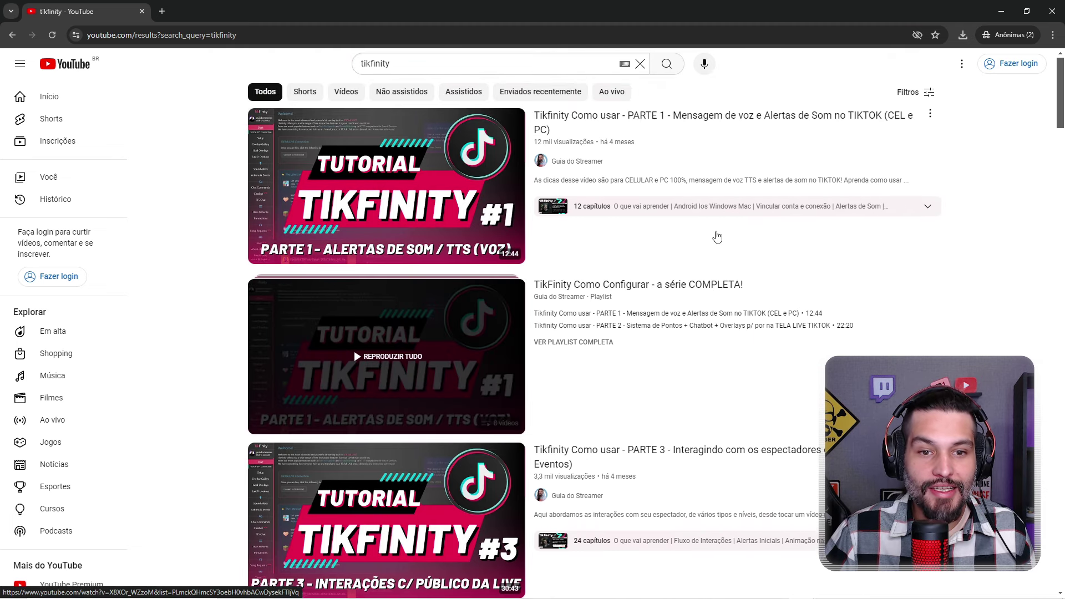
pyautogui.moveTo(718, 226)
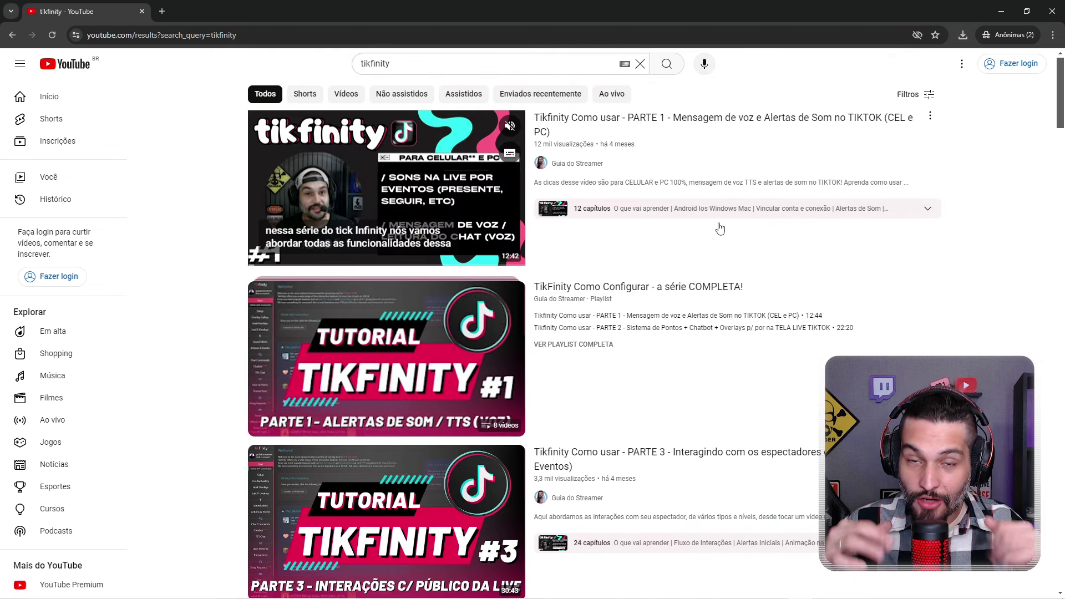